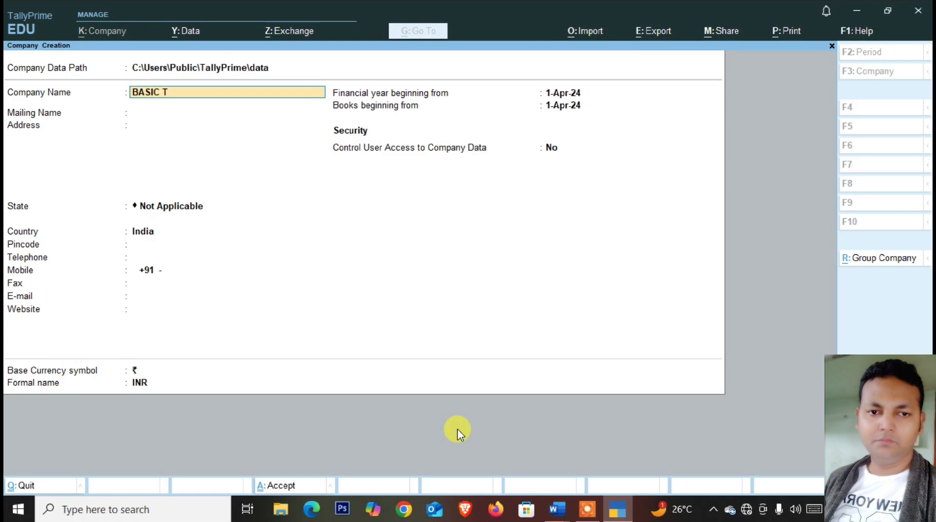
Complete the new company's name as BASIC TO ADVANCE ENTRIES
type("O ADVANCE ENTIRES")
key("BackSpace")
key("BackSpace")
key("BackSpace")
key("BackSpace")
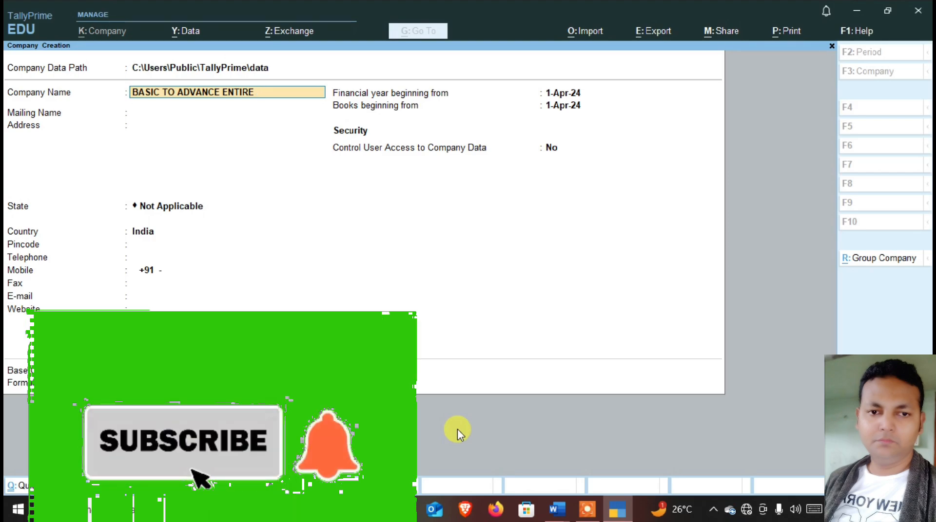
type("RIES")
key("Return")
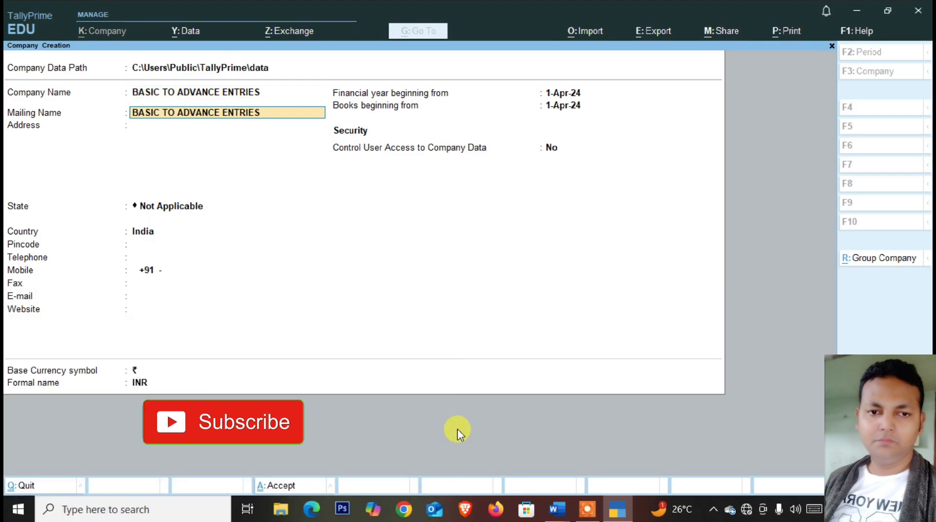
Set the company's state to West Bengal and create the company with the default features
key("Return")
key("Return")
type("w")
key("Return")
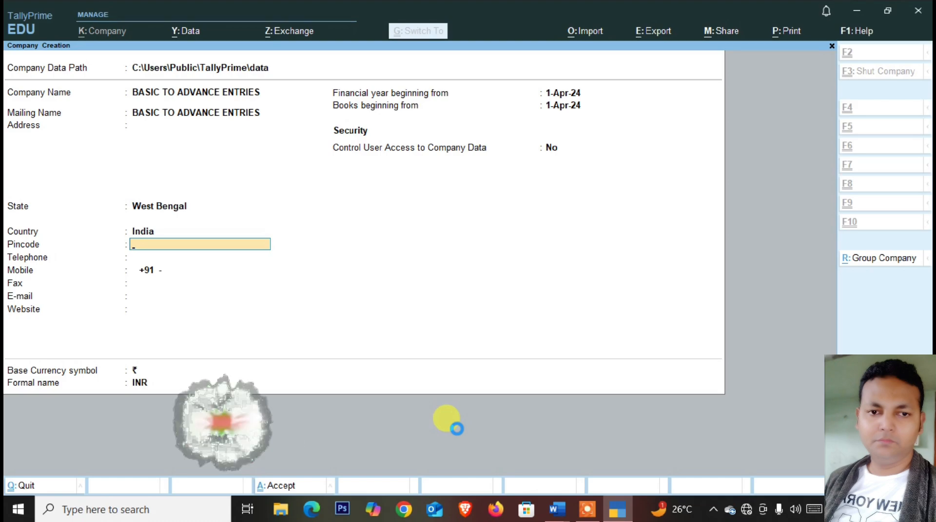
key("ctrl+a")
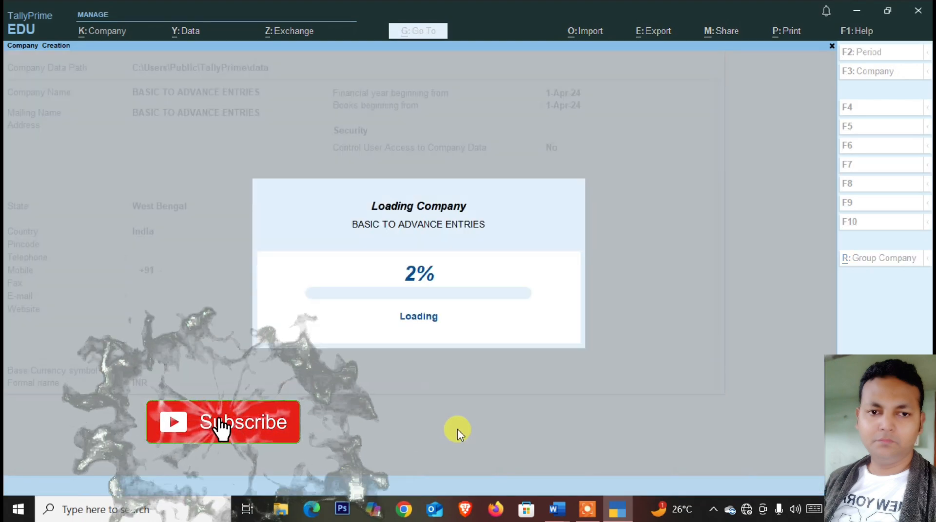
key("ctrl")
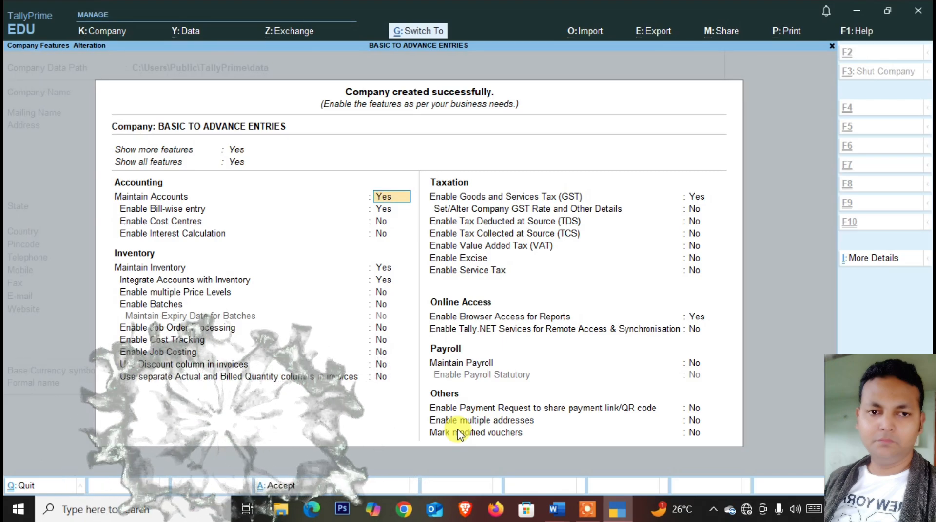
key("ctrl+a")
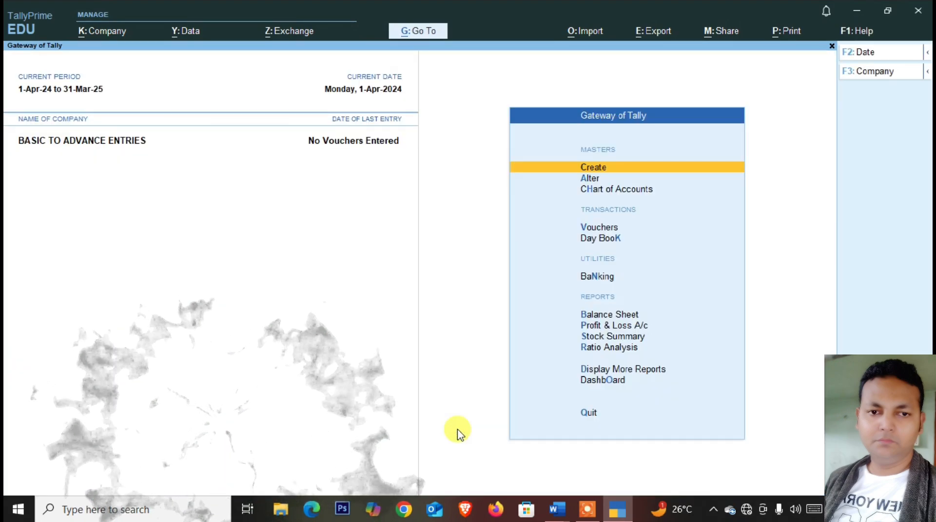
Open accounting voucher entry from the Gateway of Tally
key("Down")
key("Down")
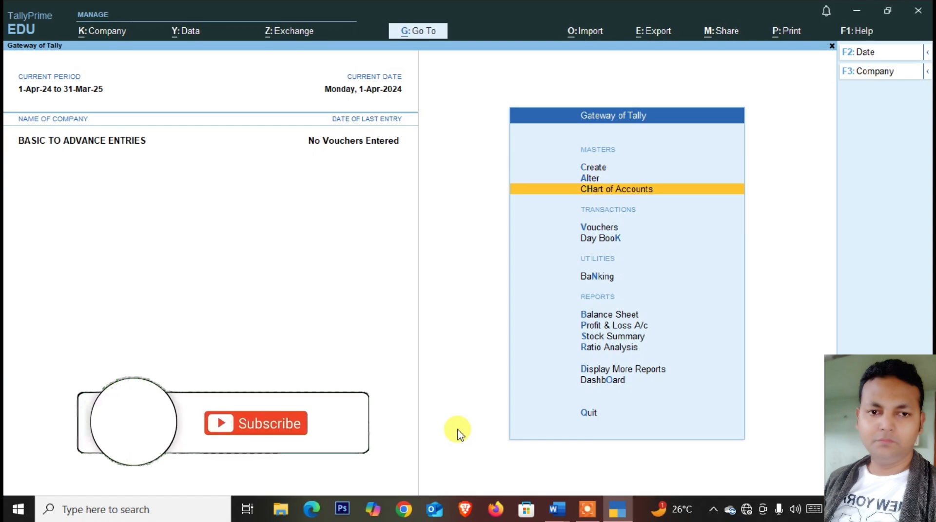
key("Down")
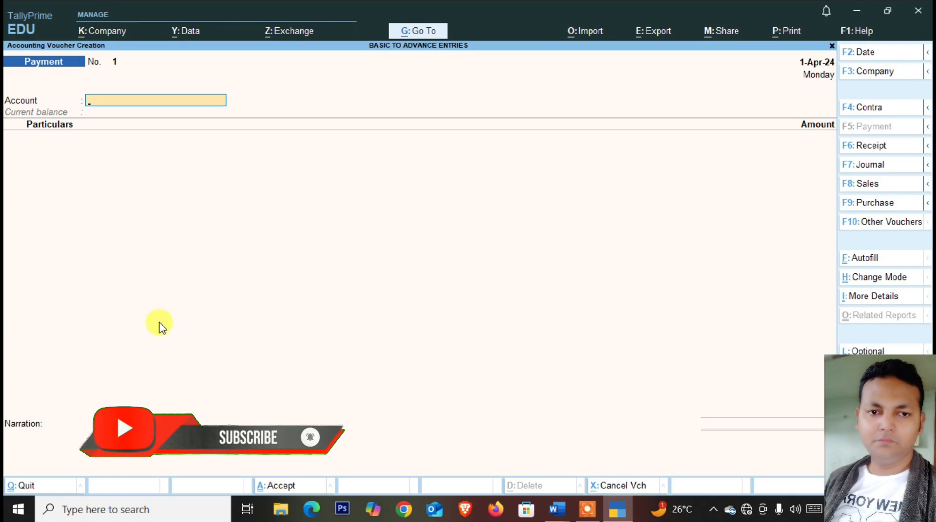
Close the Document2 (AutoRecovered) window in Word without saving its changes
mouse_move(560, 511)
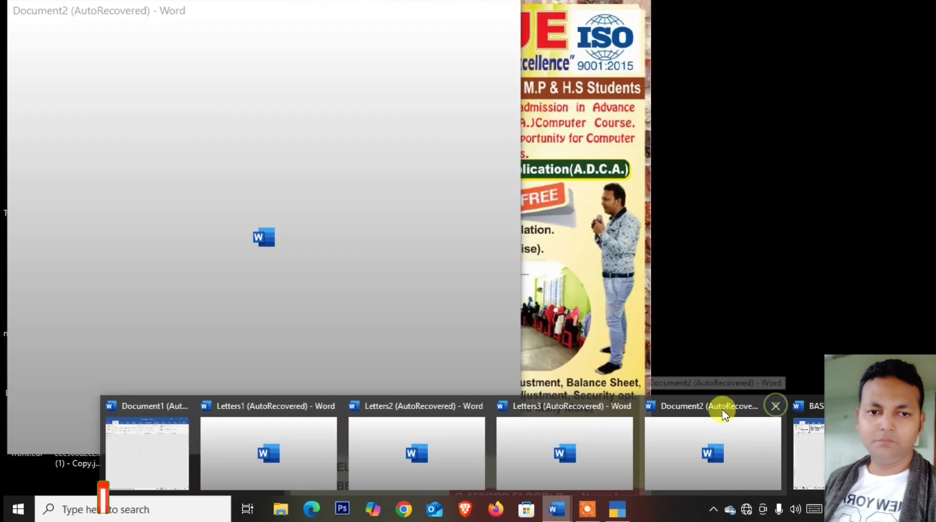
left_click(775, 406)
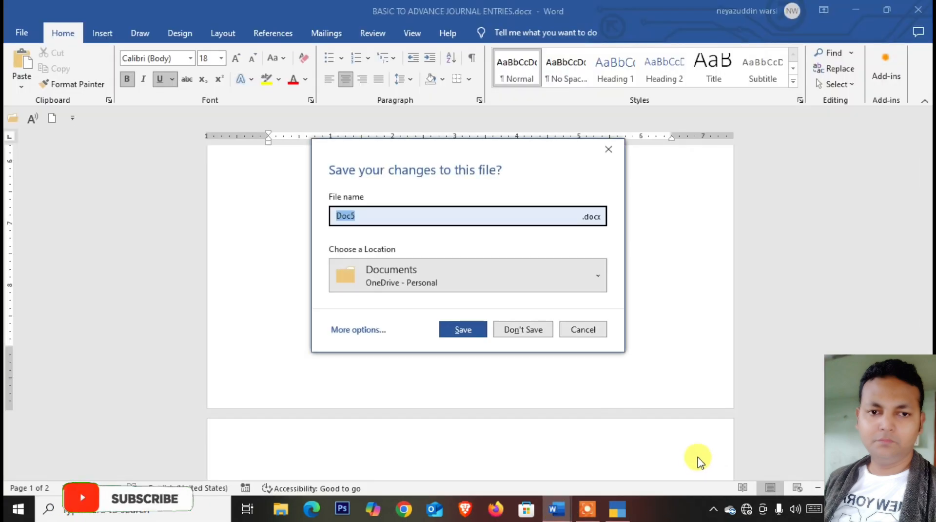
left_click(524, 328)
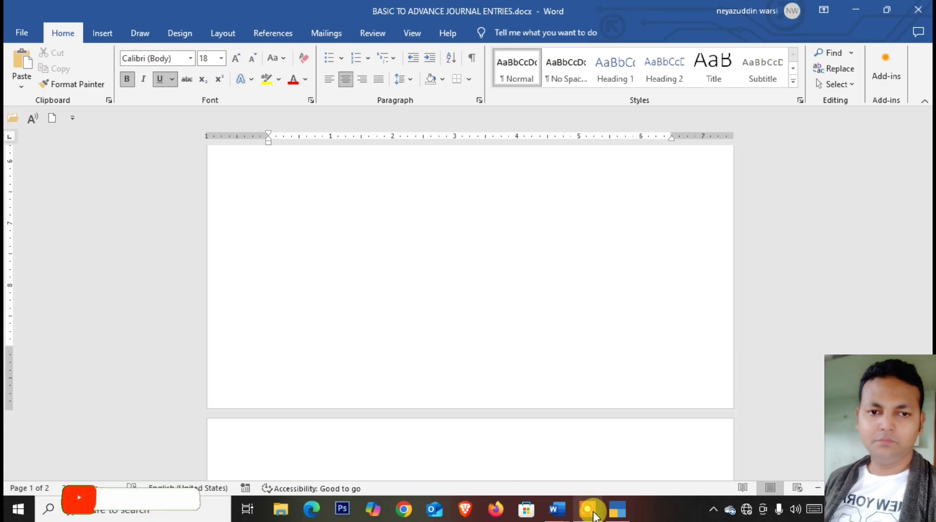
Bring up BASIC TO ADVANCE JOURNAL ENTRIES.docx in Word and look through its basic and advance entry lists
mouse_move(556, 509)
left_click(793, 428)
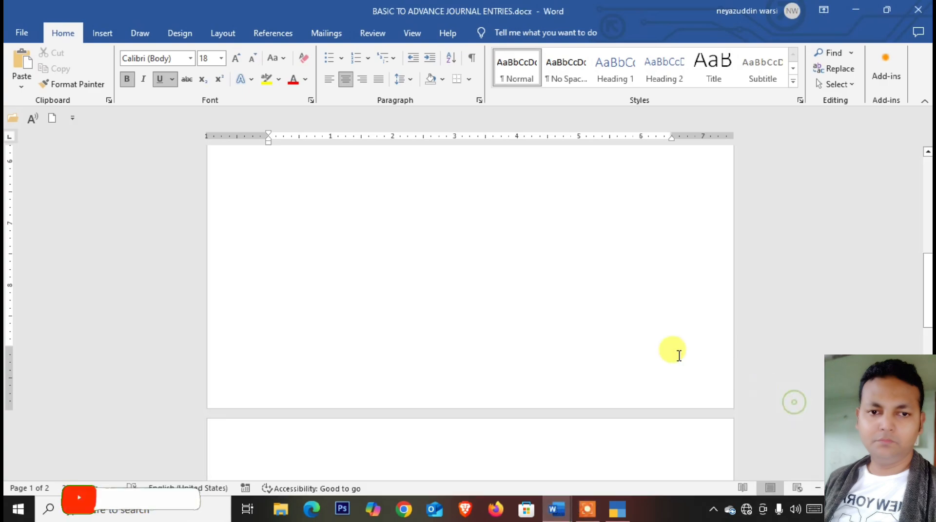
scroll(462, 265, "up", 5)
scroll(462, 266, "down", 15)
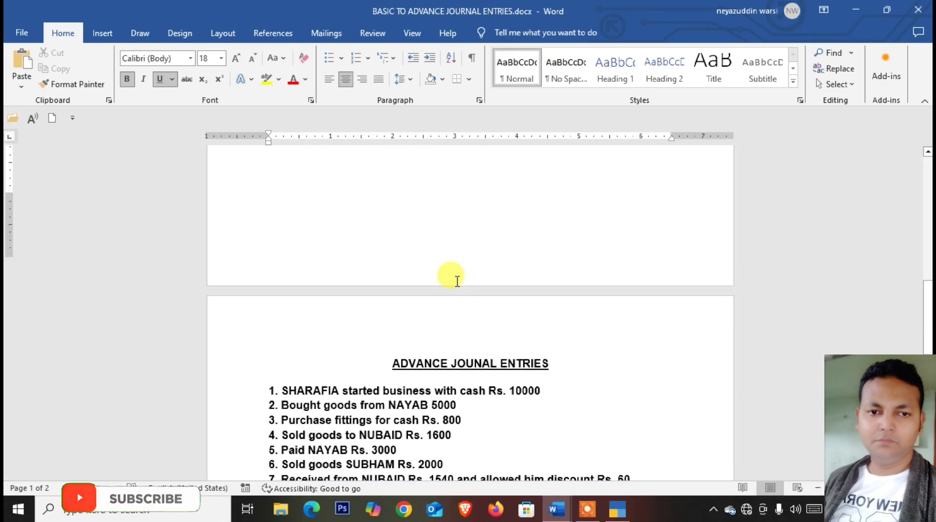
scroll(456, 281, "up", 9)
scroll(455, 280, "up", 2)
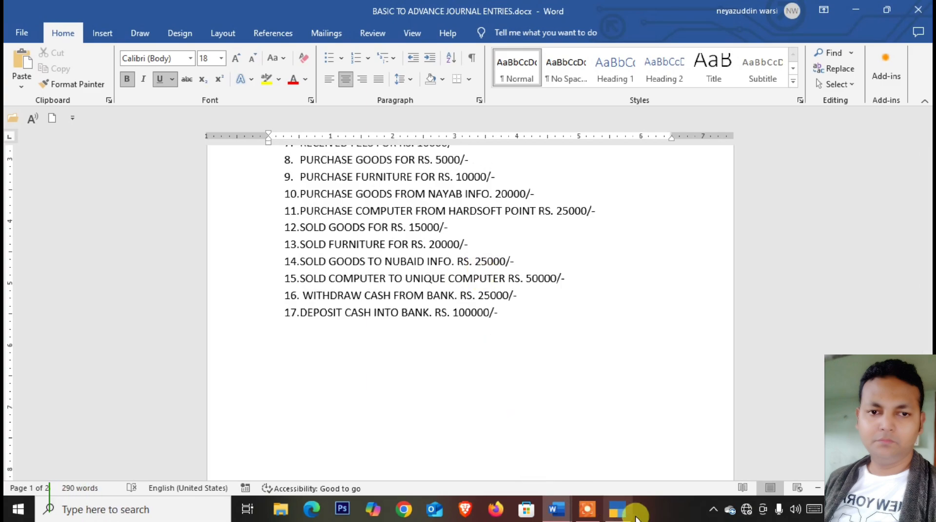
Switch back to TallyPrime and change the payment voucher's mode to Double Entry
left_click(616, 509)
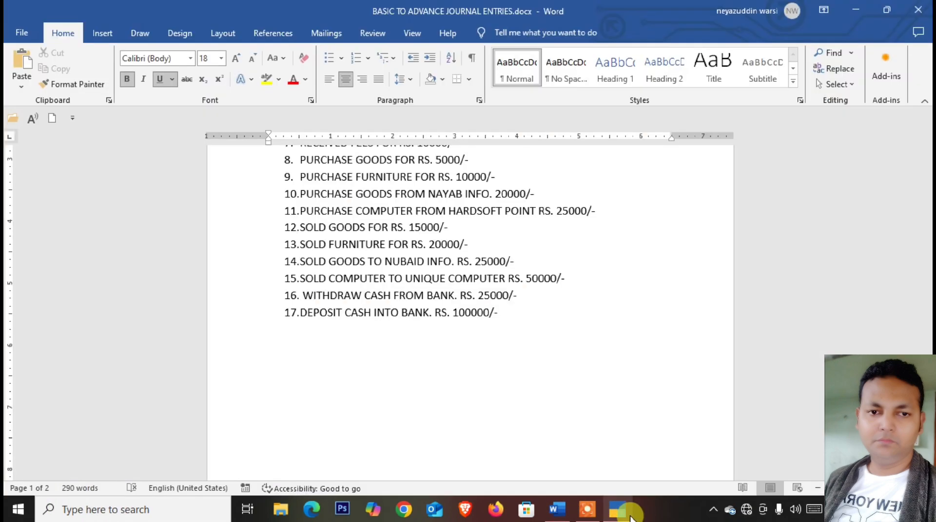
left_click(620, 513)
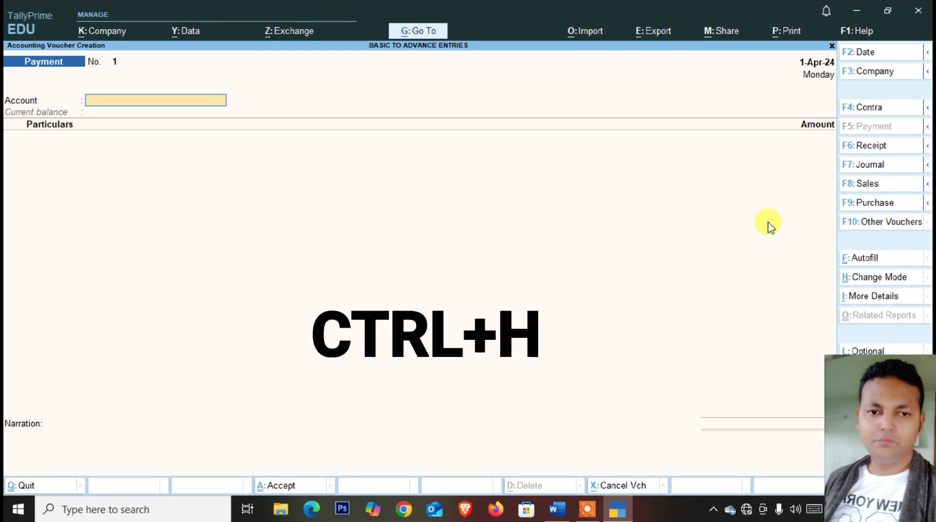
left_click(863, 276)
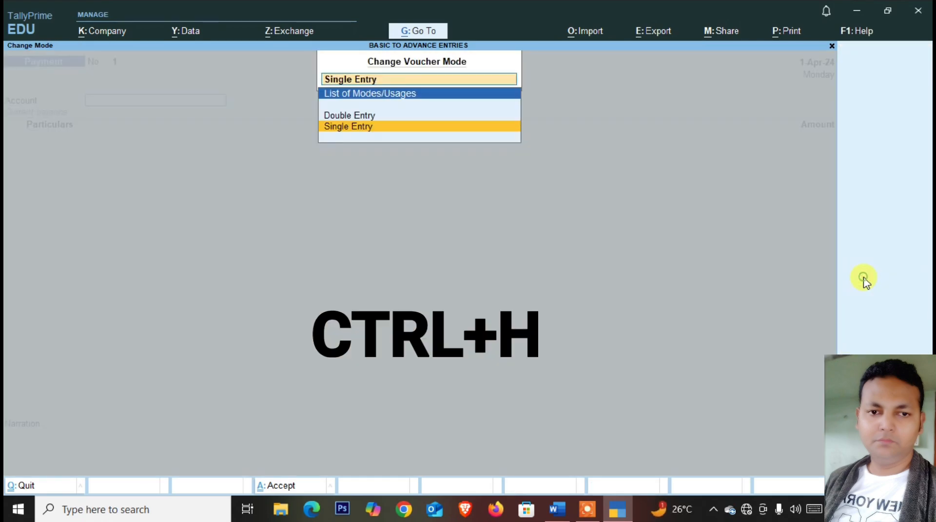
left_click(371, 117)
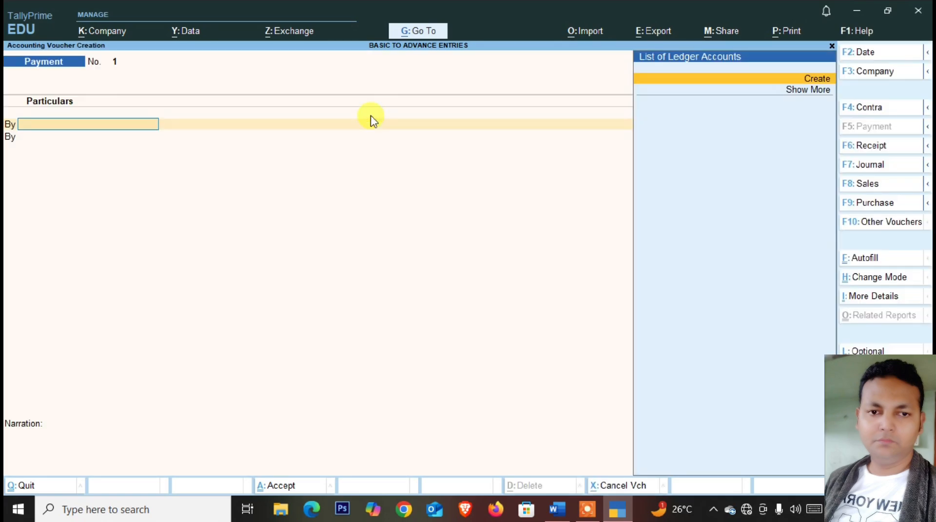
Consult the first basic entry in Word, then create SALARY A/C under Indirect Expenses in TallyPrime as the payment voucher's debit ledger
left_click(558, 509)
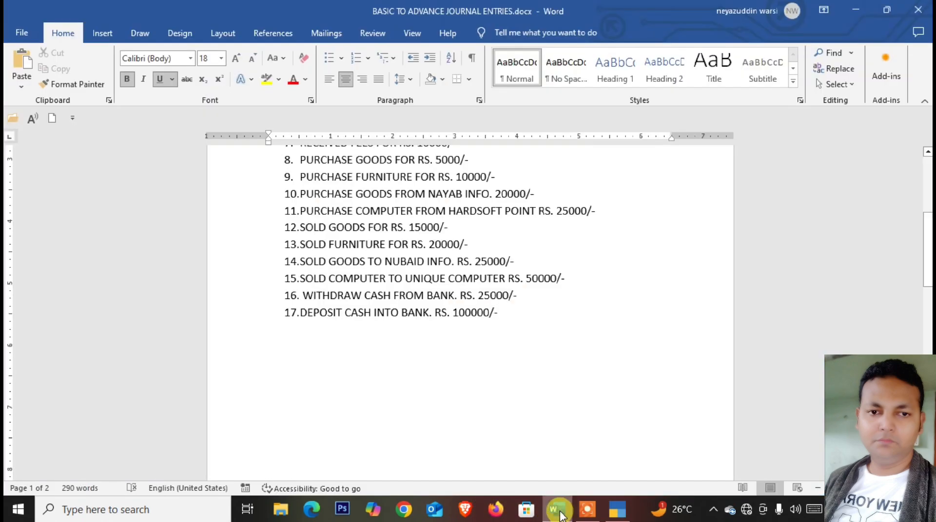
scroll(427, 413, "up", 5)
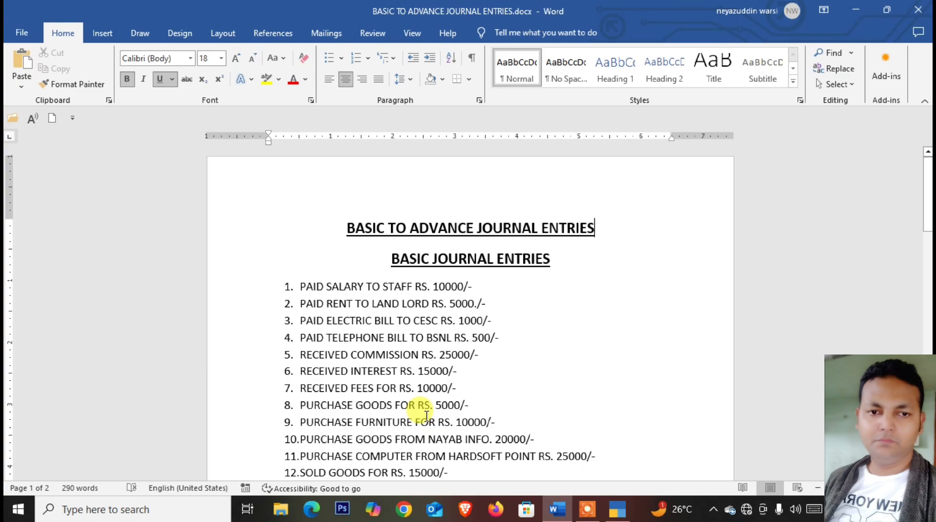
key("alt+Tab")
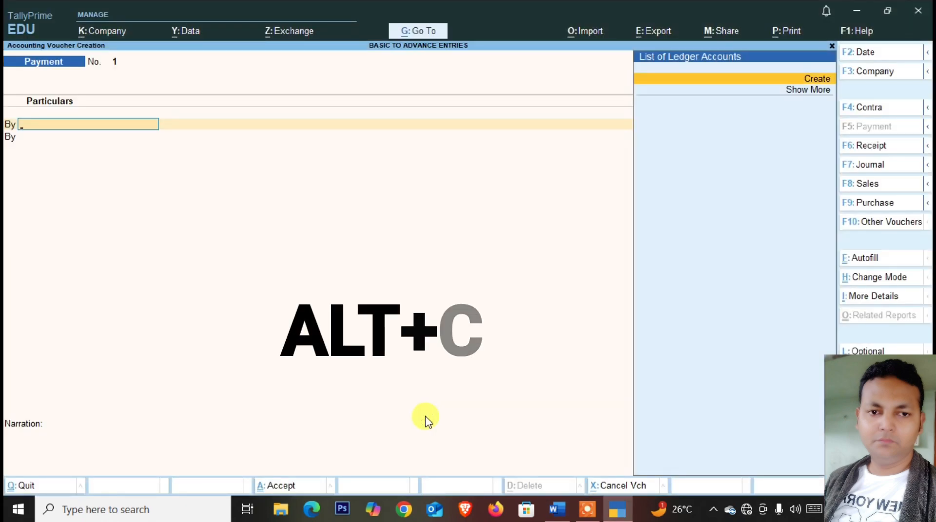
type("S")
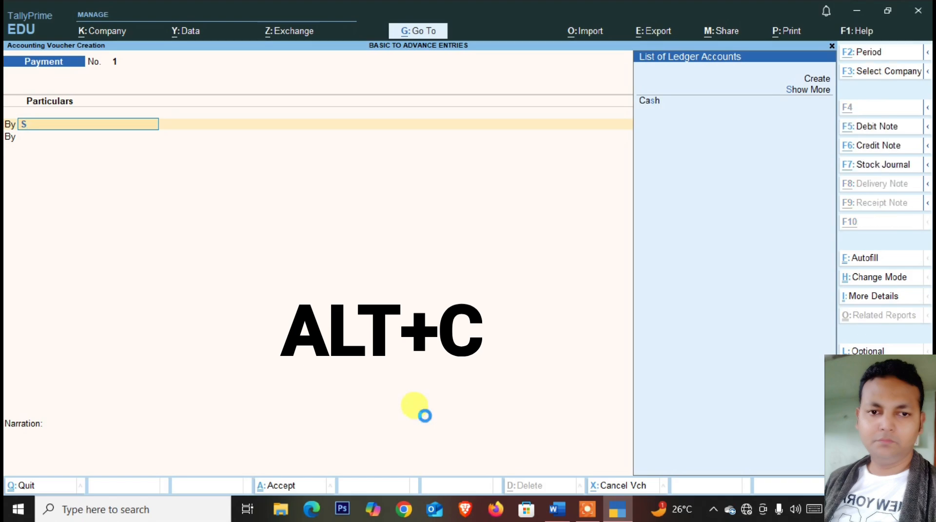
key("alt+c")
type("SALA")
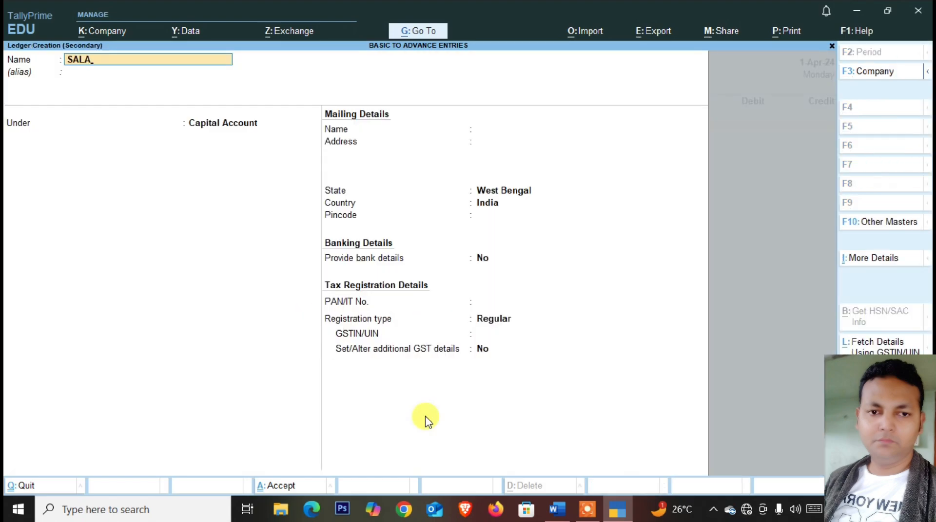
type("RY A/C")
key("Return")
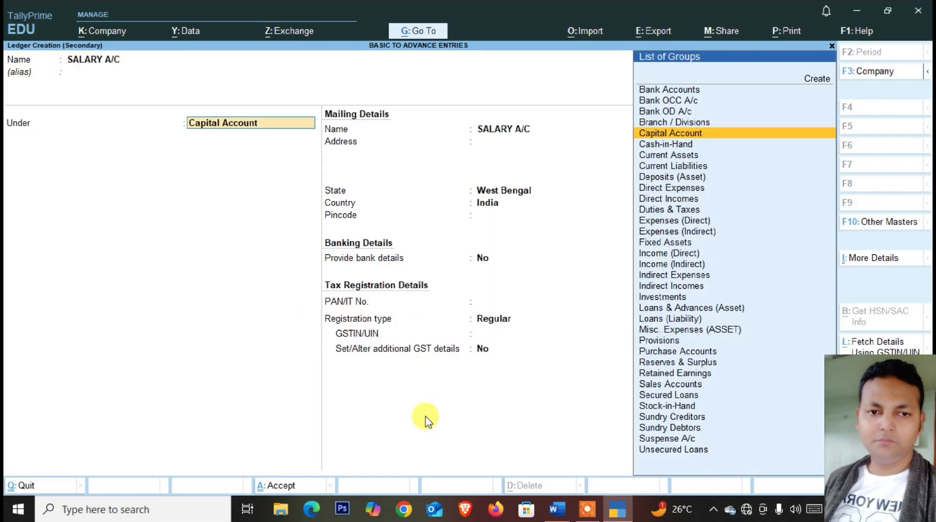
type("IND")
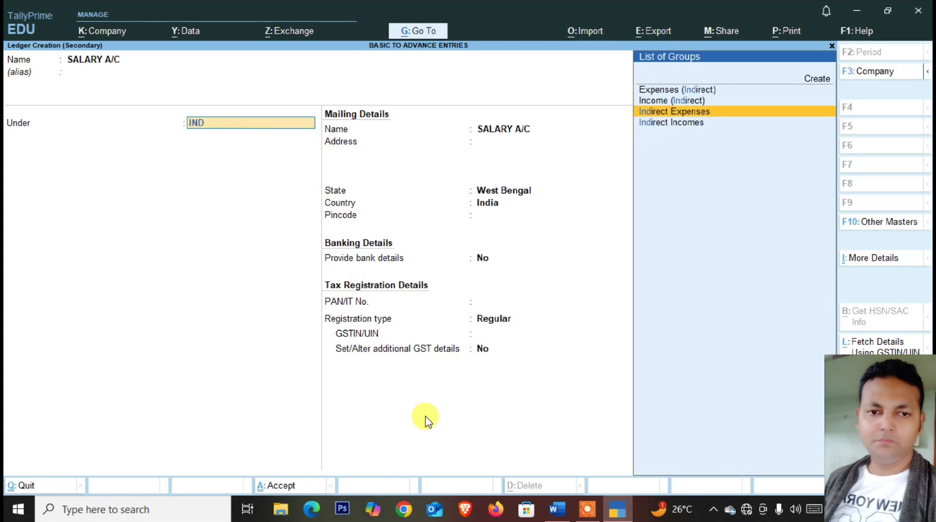
key("Return")
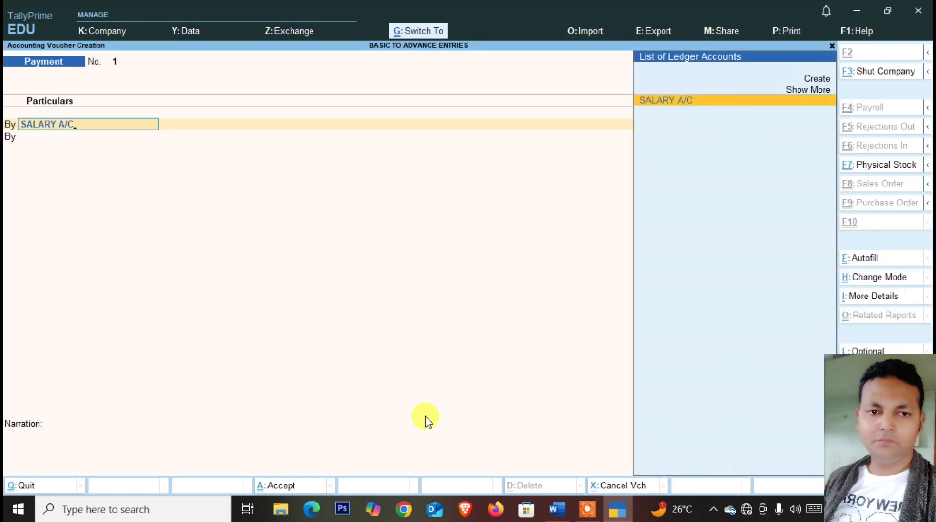
key("Return")
Check the salary amount in the Word list and debit SALARY A/C with 10000 in TallyPrime
key("alt+Tab")
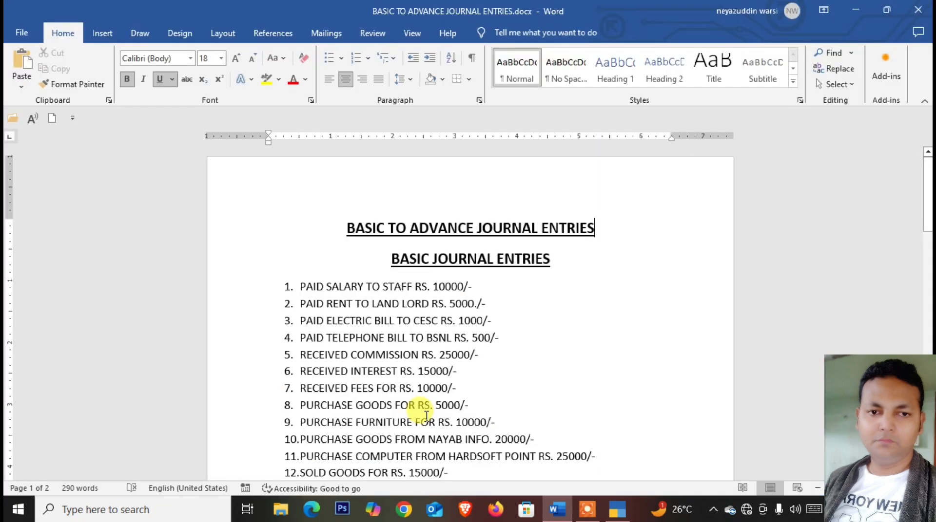
key("alt+Tab")
type("10000")
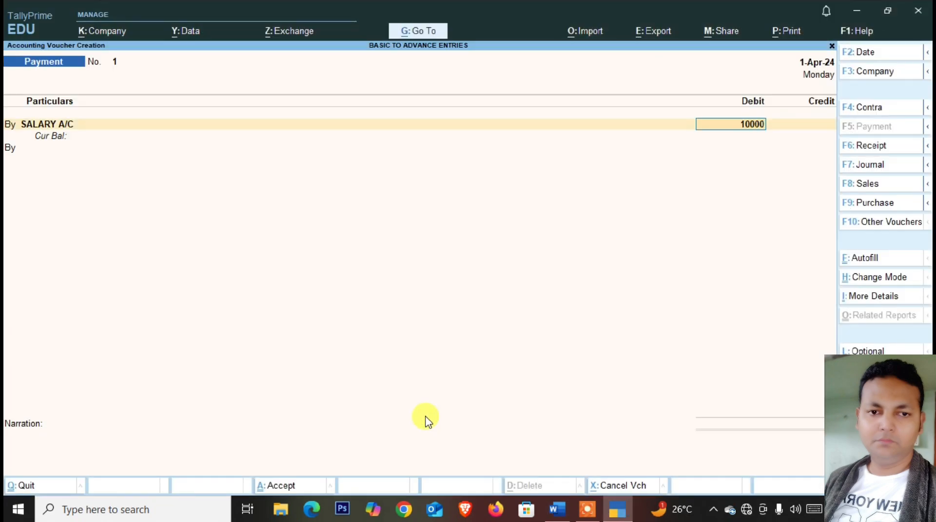
key("Return")
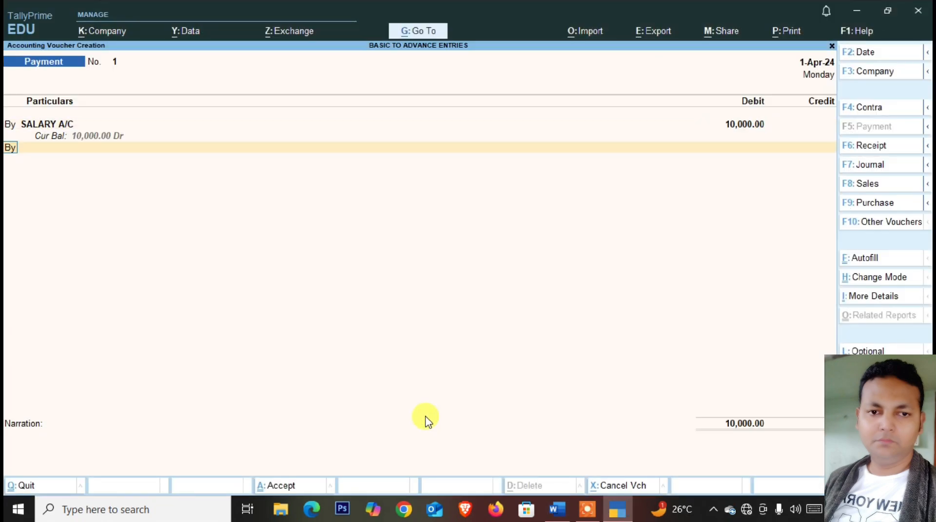
Credit Cash with 10,000.00 and save the payment voucher with an empty narration
type("t")
key("Return")
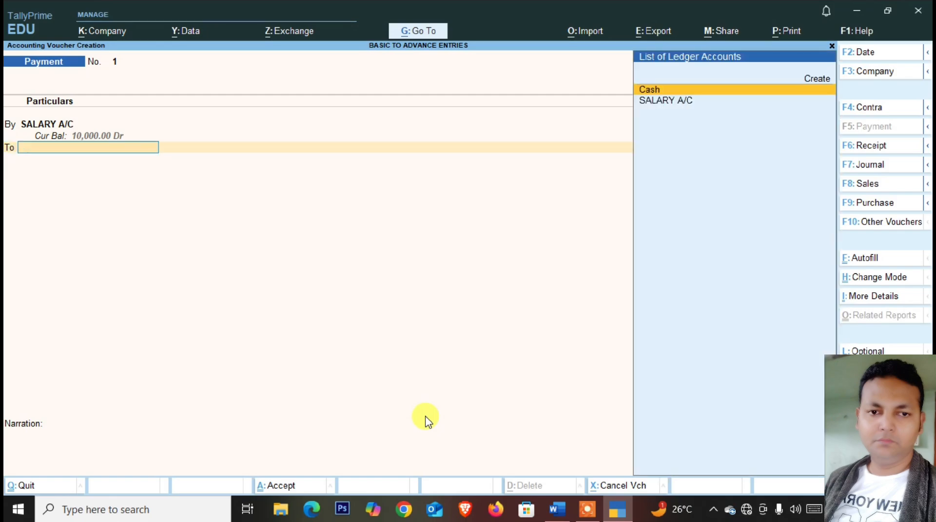
key("Return")
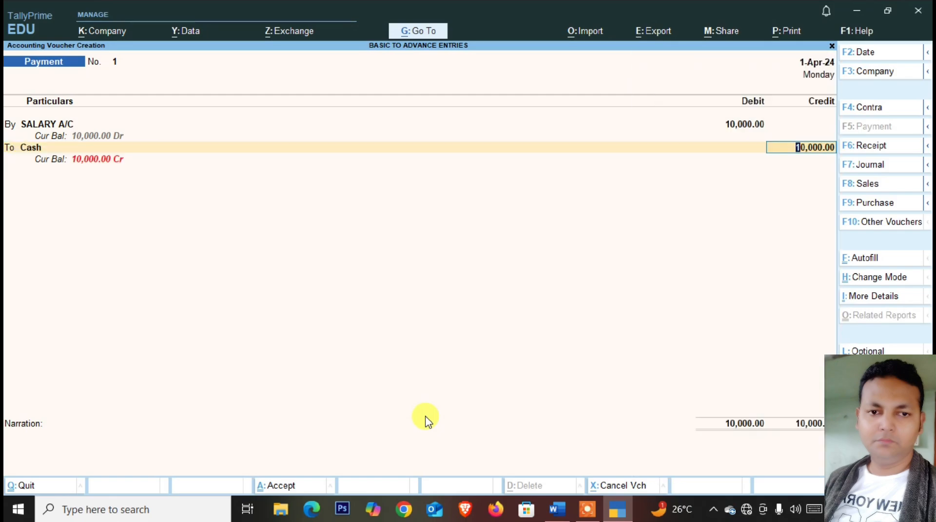
key("Return")
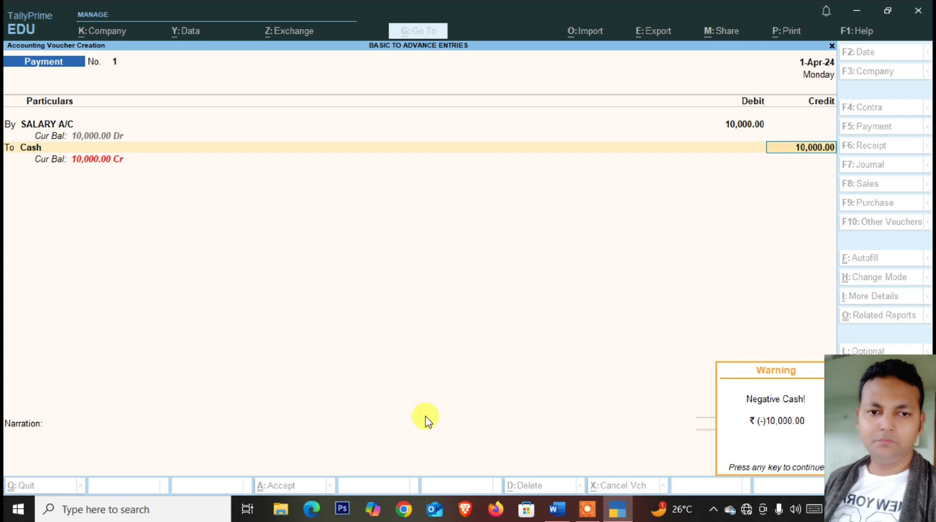
key("Return")
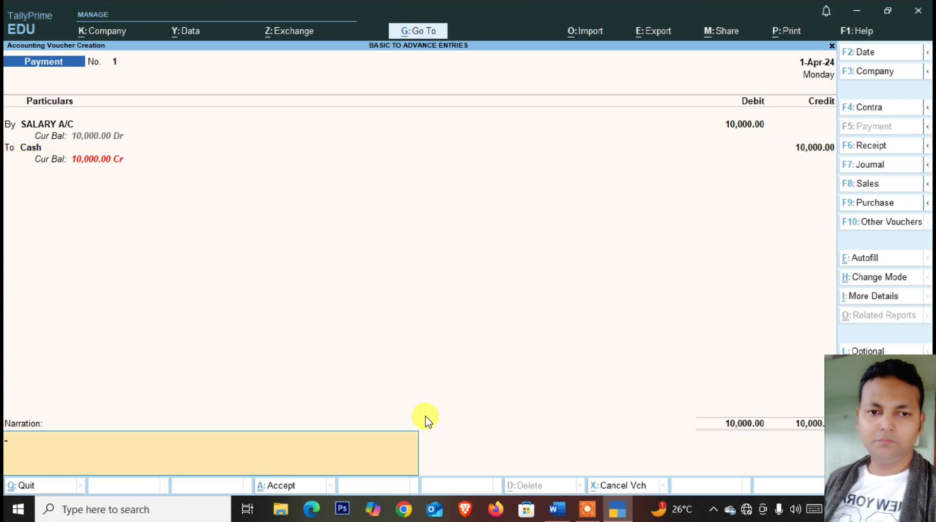
key("Return")
key("Return")
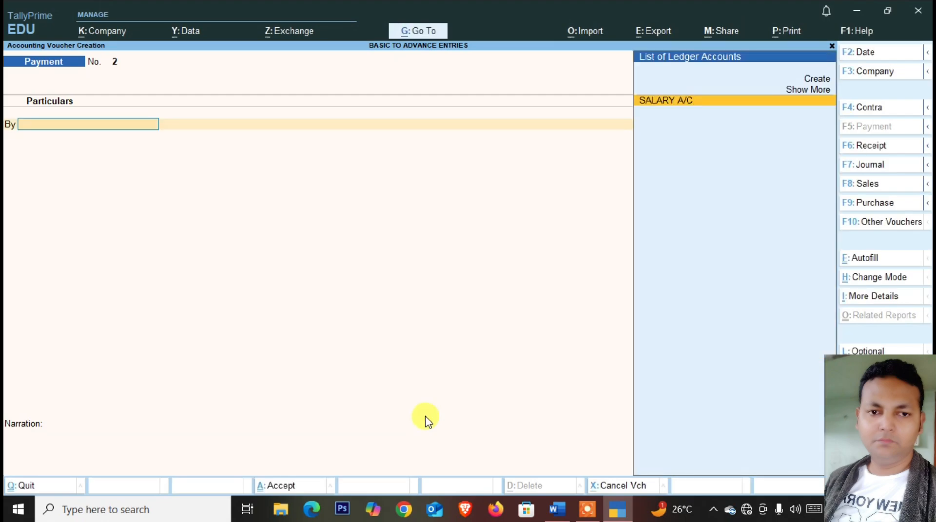
Consult the second basic entry in Word, then create RENT A/C under Indirect Expenses in TallyPrime as the payment voucher's debit ledger
key("alt+Tab")
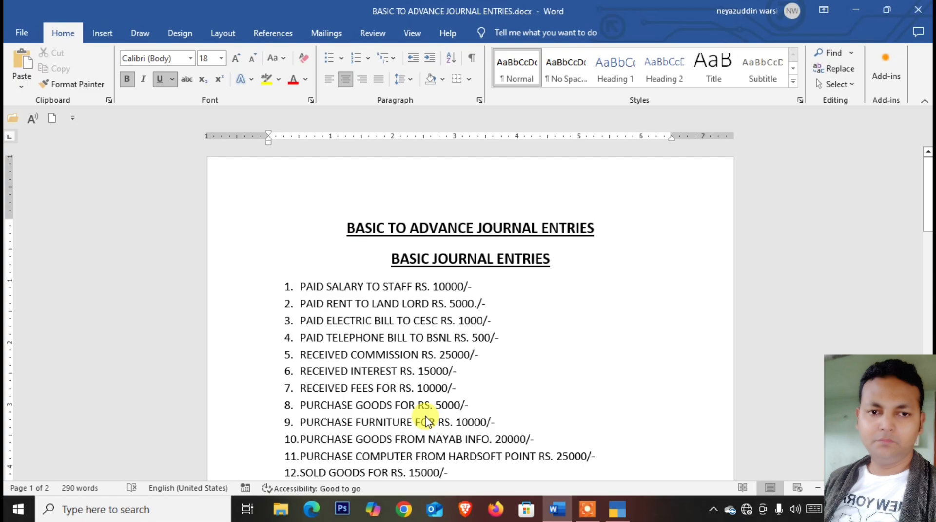
key("alt+Tab")
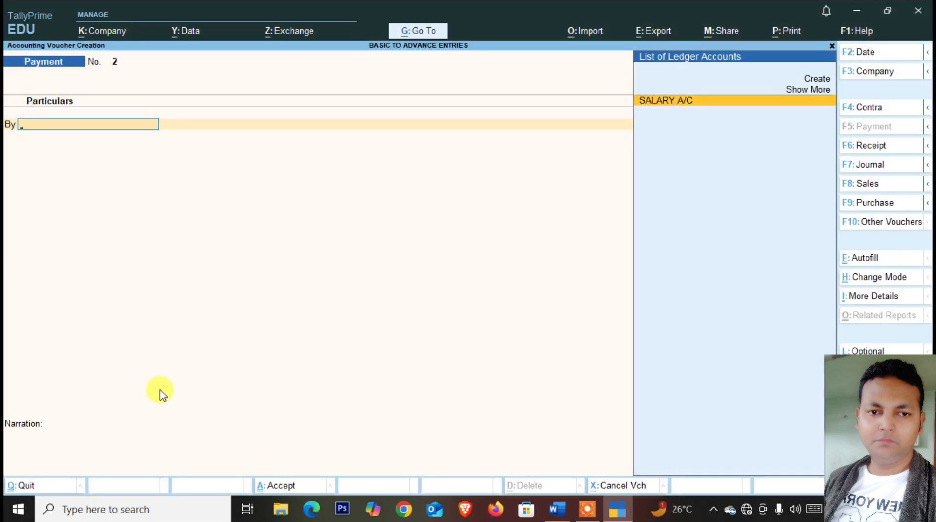
key("alt+c")
type("RENT A/C")
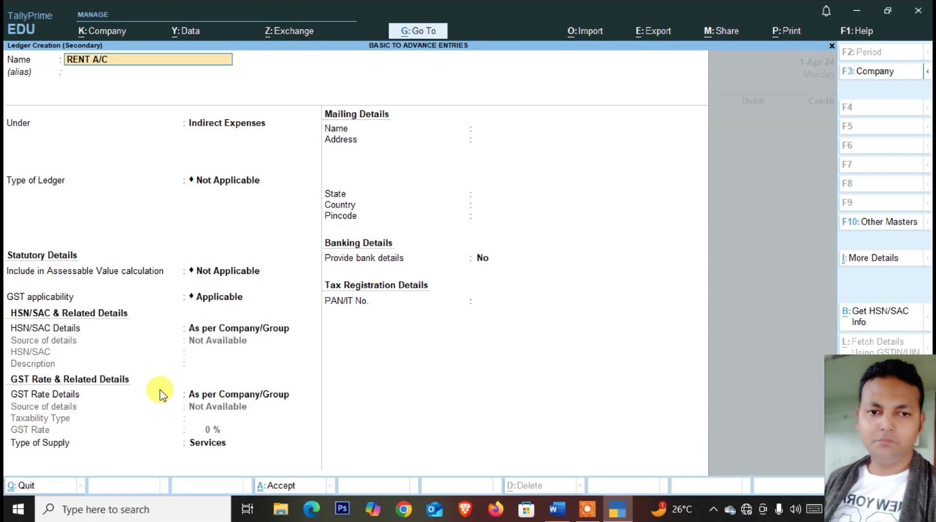
key("Return")
key("Return")
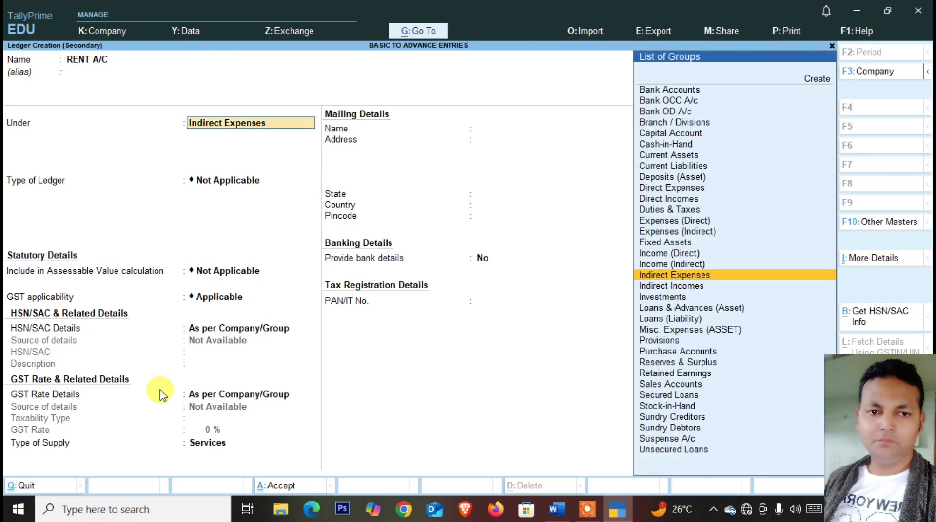
key("ctrl+a")
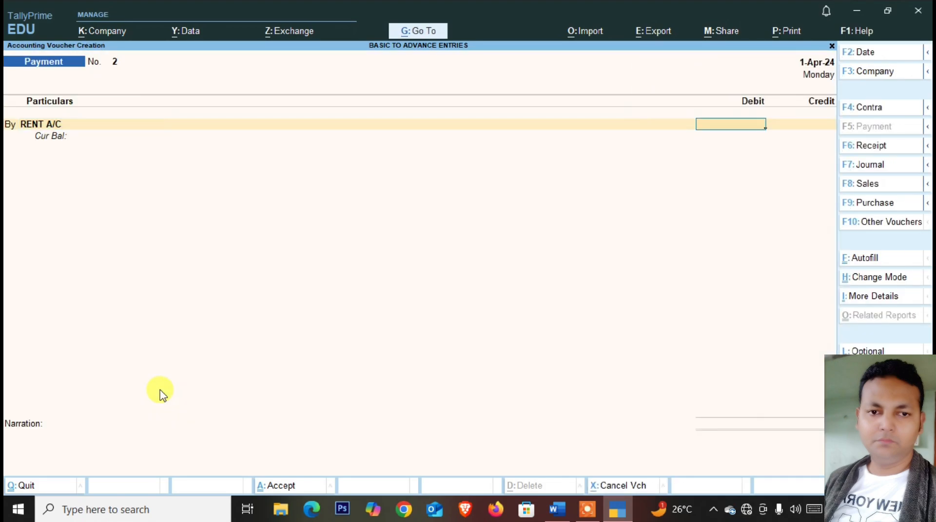
Debit RENT A/C with 5000, credit Cash with 5,000.00 and save the payment voucher
type("5000")
key("Return")
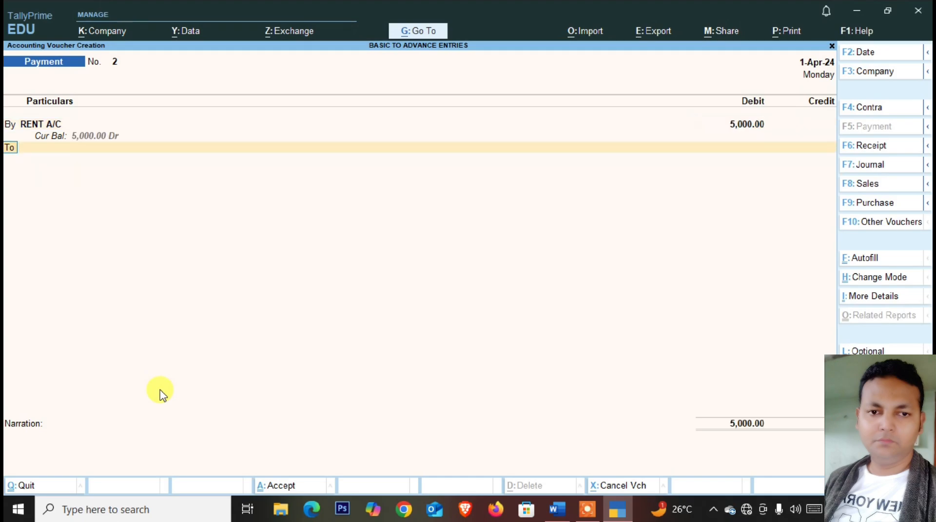
key("Return")
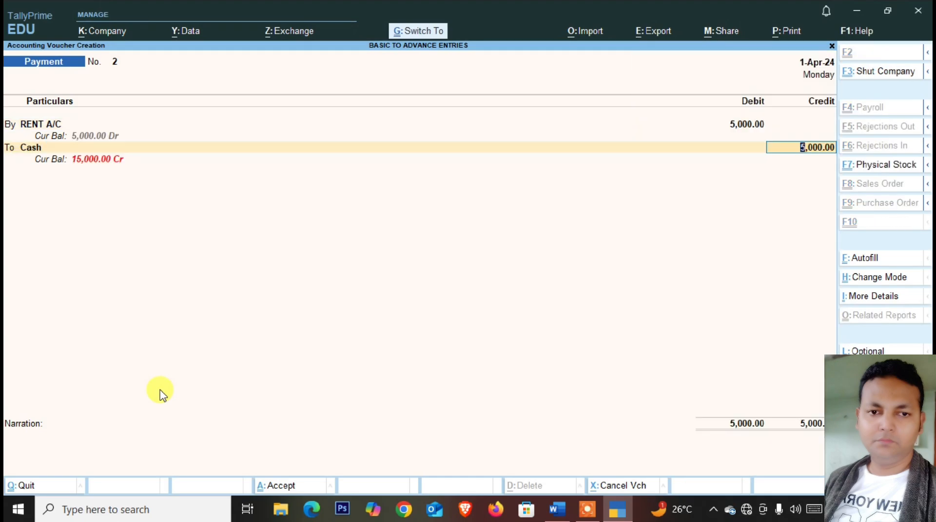
key("ctrl+a")
Consult the third basic entry in Word, then create ELECTRIC BILL A/C under Indirect Expenses in TallyPrime as the payment voucher's debit ledger
key("alt+Tab")
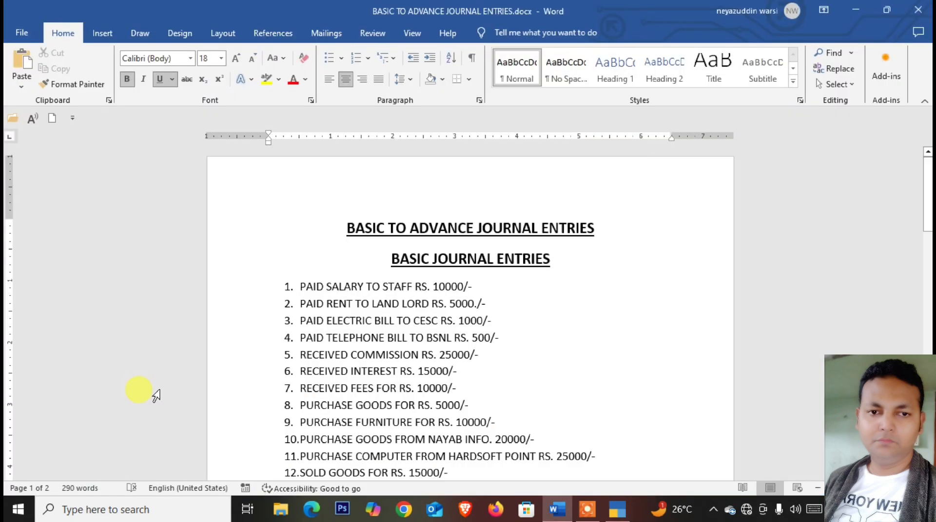
key("alt+Tab")
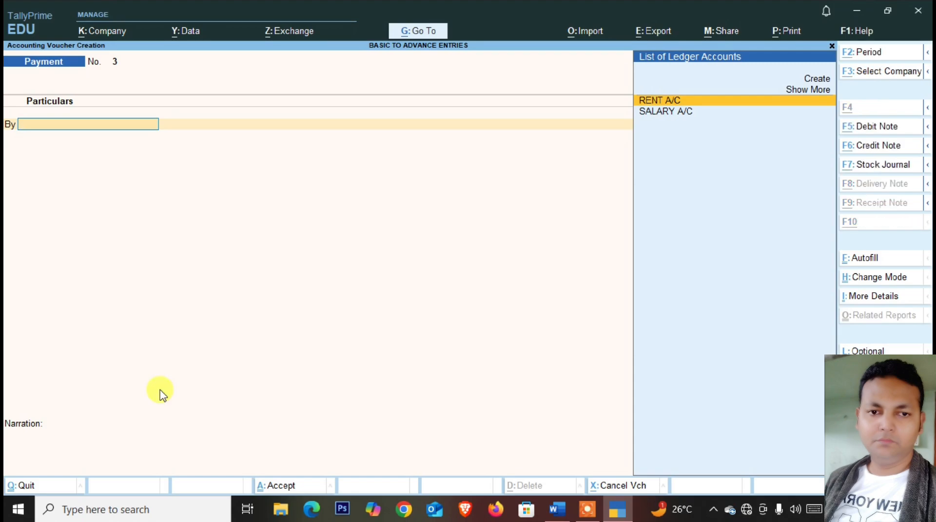
key("alt+c")
type("ELECTR")
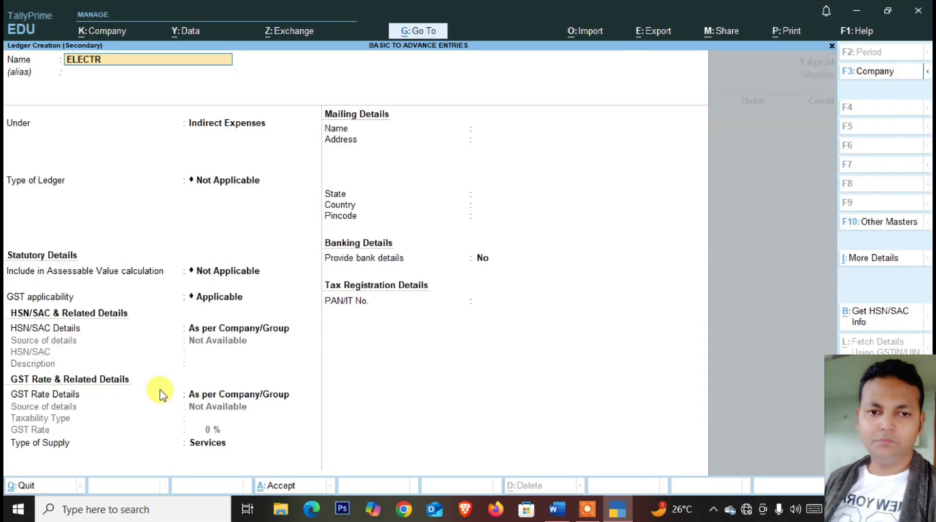
type("IC BILL AS")
key("BackSpace")
key("BackSpace")
type("/C")
key("Return")
key("Return")
key("Return")
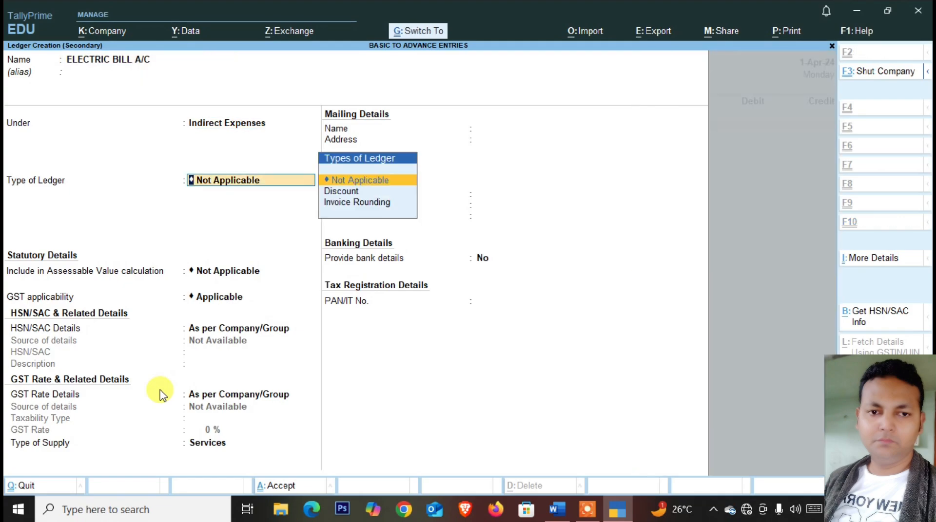
key("ctrl+a")
key("Return")
Debit ELECTRIC BILL A/C with 2,000.00, credit Cash with the same amount and save the payment voucher
type("2")
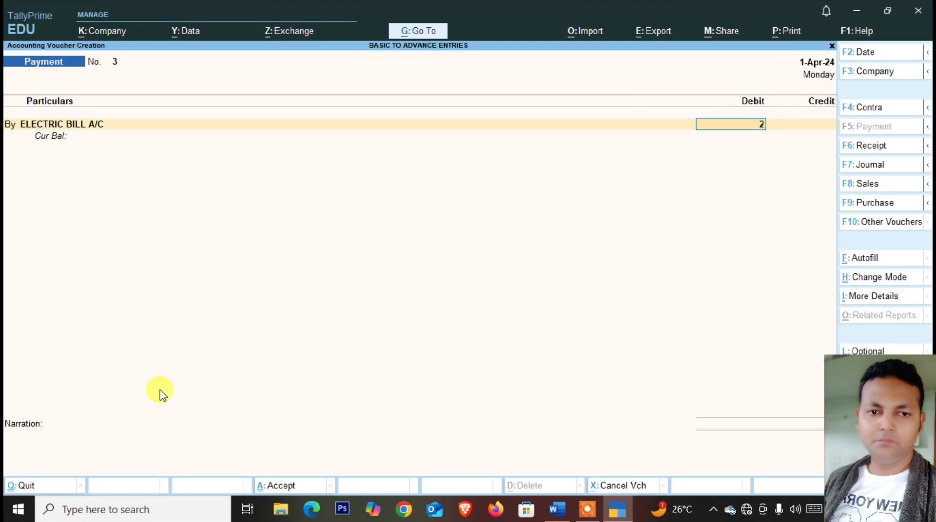
type("0000")
key("Return")
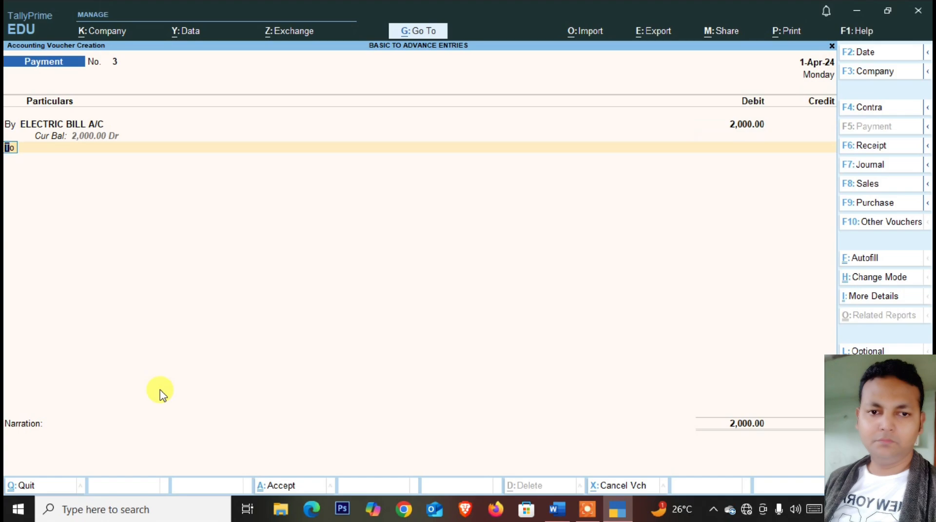
key("Return")
type("CA")
key("Return")
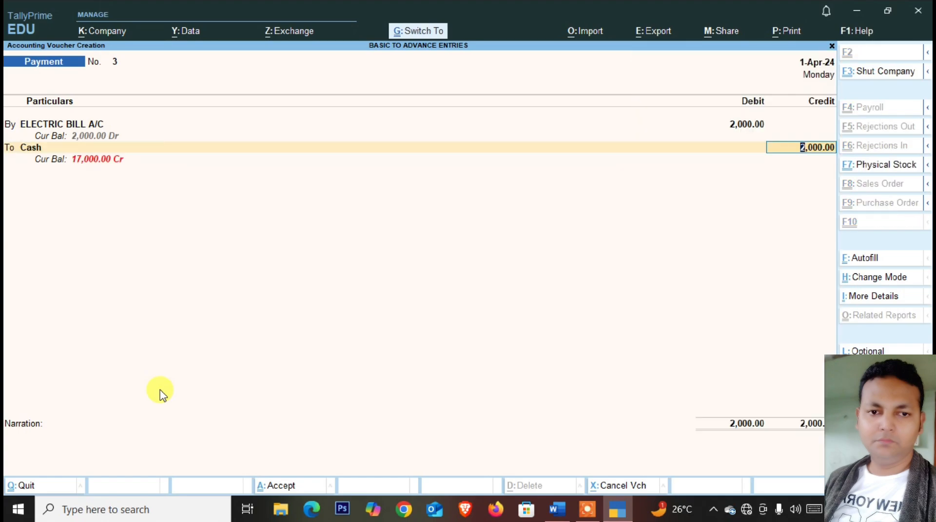
key("ctrl+a")
Consult the fourth basic entry in Word, then create TELEPHONE BILL A/.C under Indirect Expenses in TallyPrime as the payment voucher's debit ledger
key("alt+Tab")
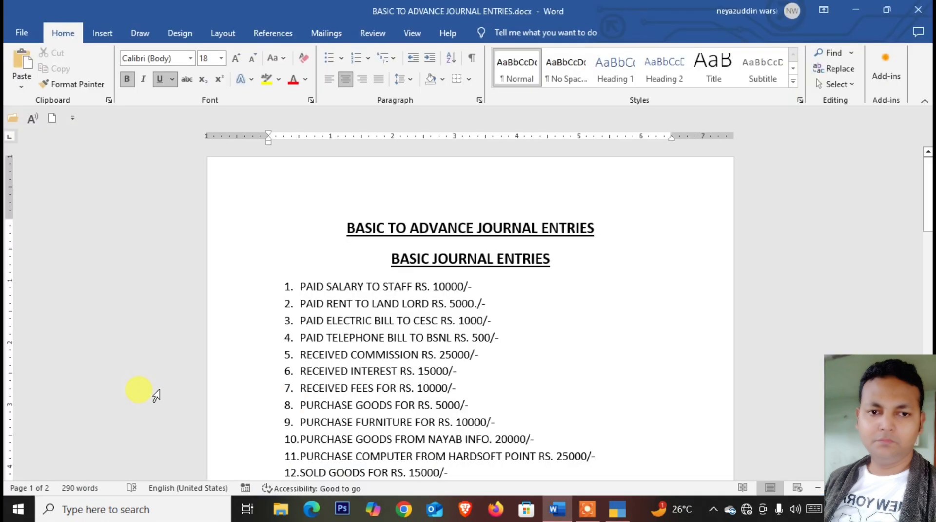
key("alt+Tab")
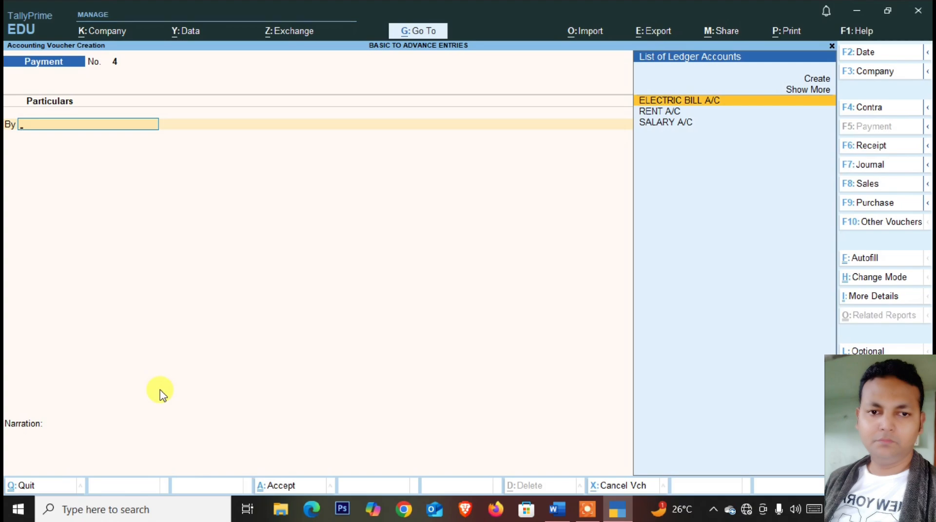
key("alt+c")
type("TELE")
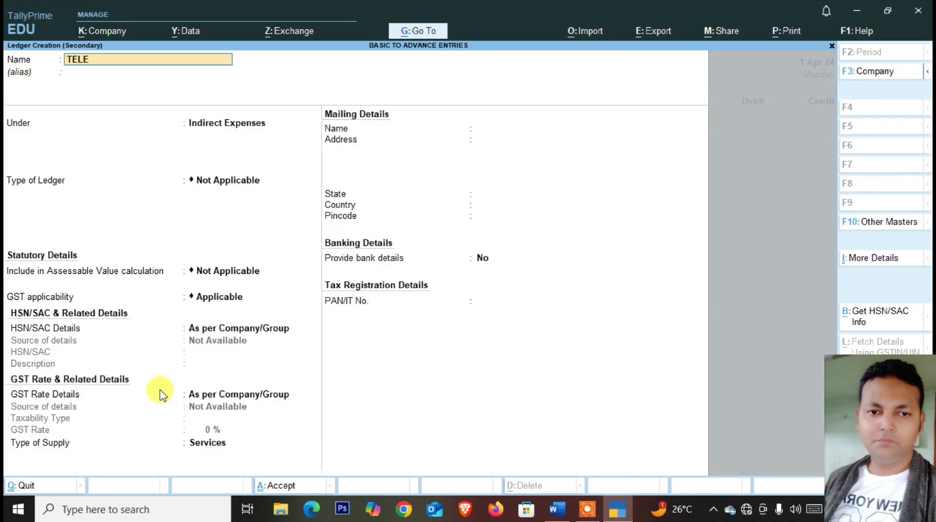
type("PHONE VILL A")
key("BackSpace")
key("BackSpace")
key("BackSpace")
key("BackSpace")
key("BackSpace")
key("BackSpace")
key("BackSpace")
type("BILL A/.C")
key("Return")
key("ctrl+a")
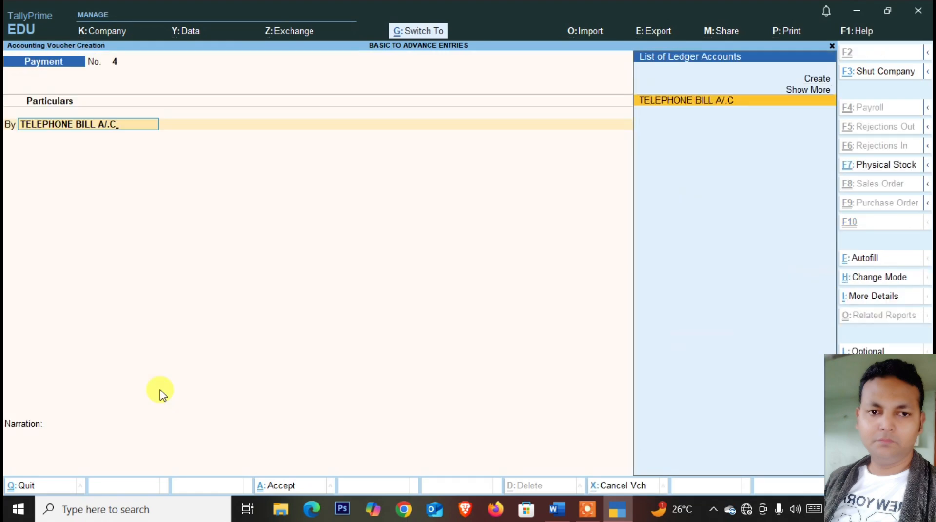
key("Return")
Debit TELEPHONE BILL A/.C with 1000, credit Cash with 1,000.00 and save the payment voucher
type("1000")
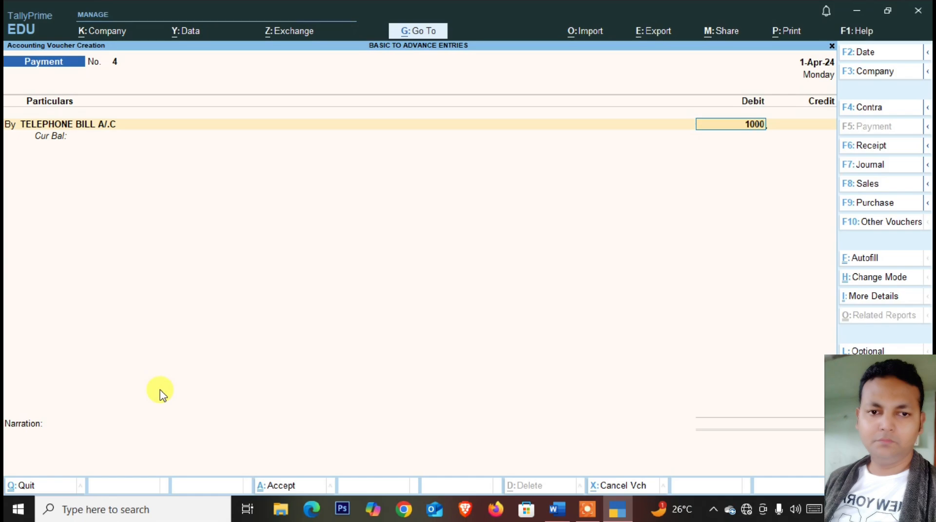
key("Return")
key("Return")
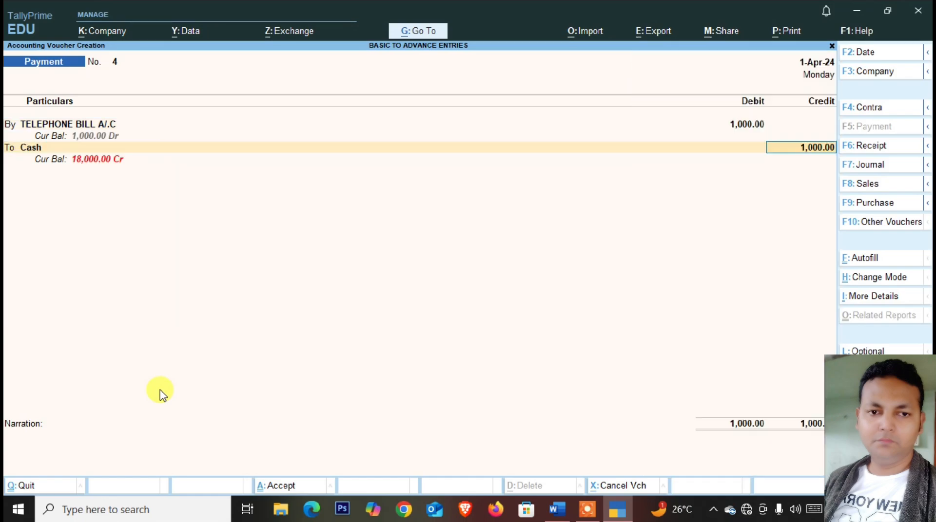
key("ctrl+a")
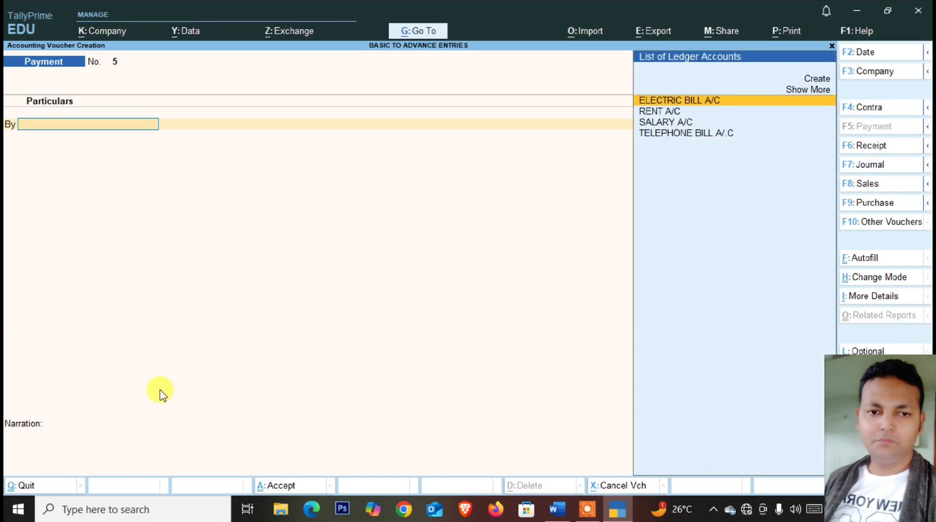
Consult the fifth basic entry in Word, then switch back to TallyPrime and change the voucher type to Receipt
key("alt+Tab")
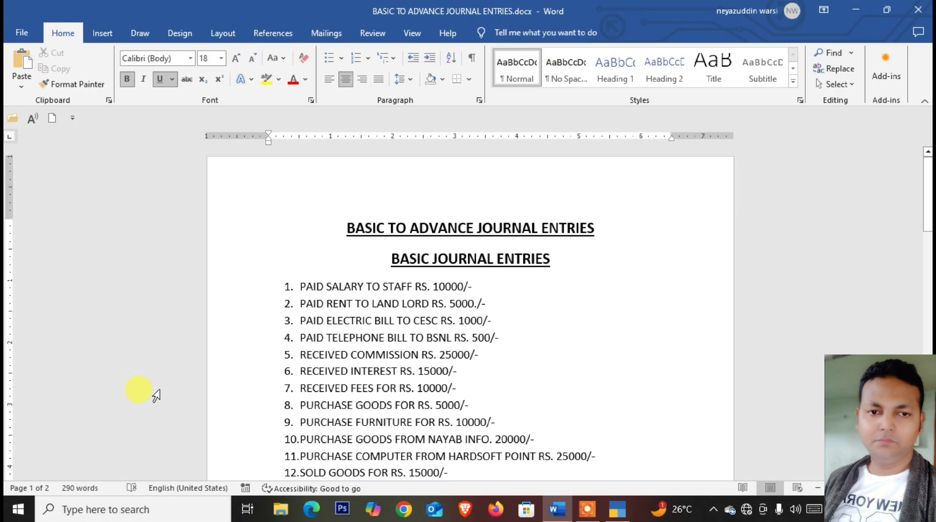
key("alt+Tab")
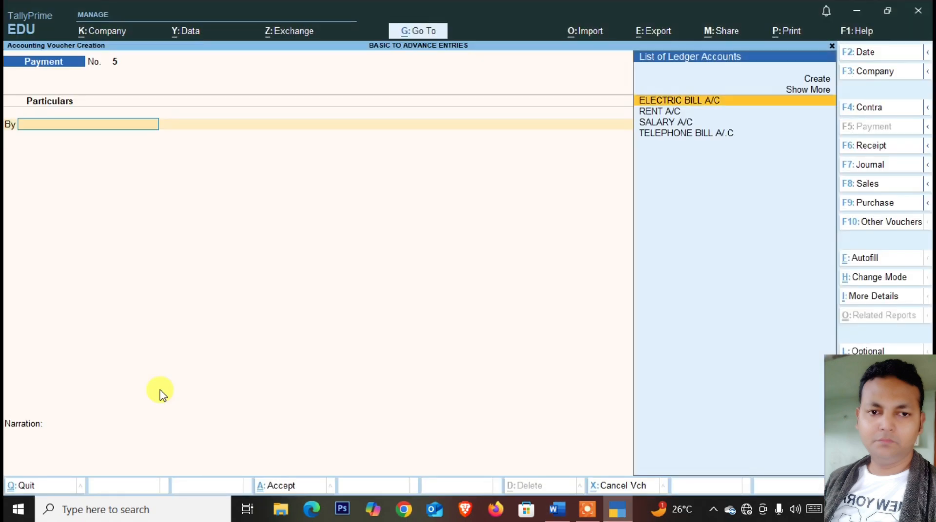
left_click(872, 145)
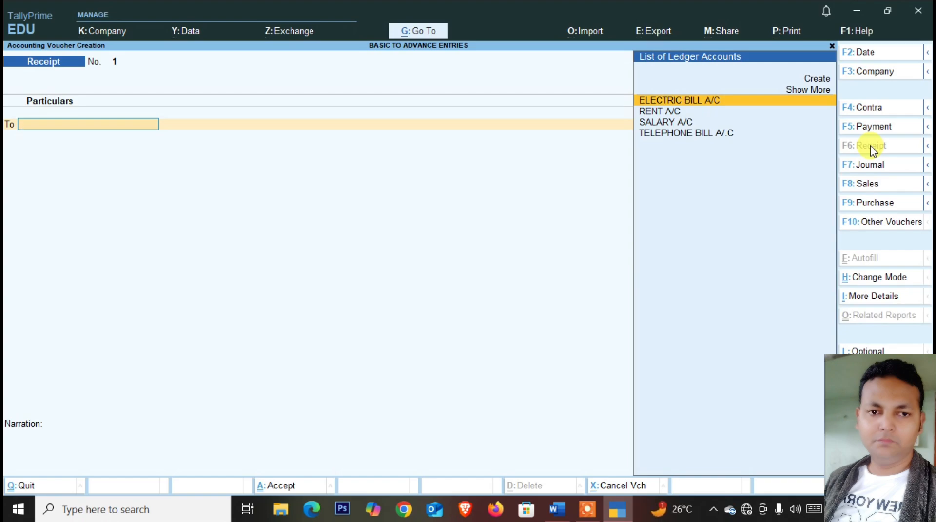
Create the ledger COMMISSION RECV A/C under Indirect Incomes as the receipt voucher's credit ledger
key("ctrl")
key("alt+c")
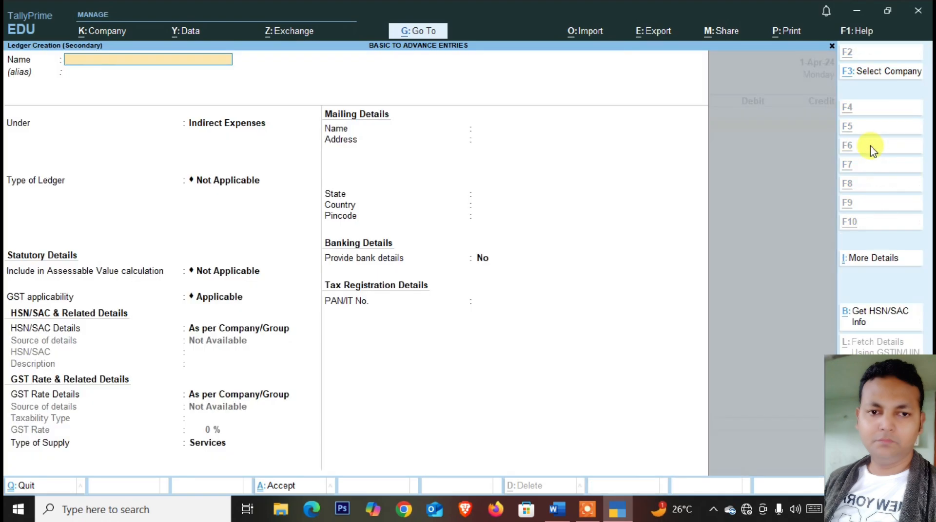
type("CO")
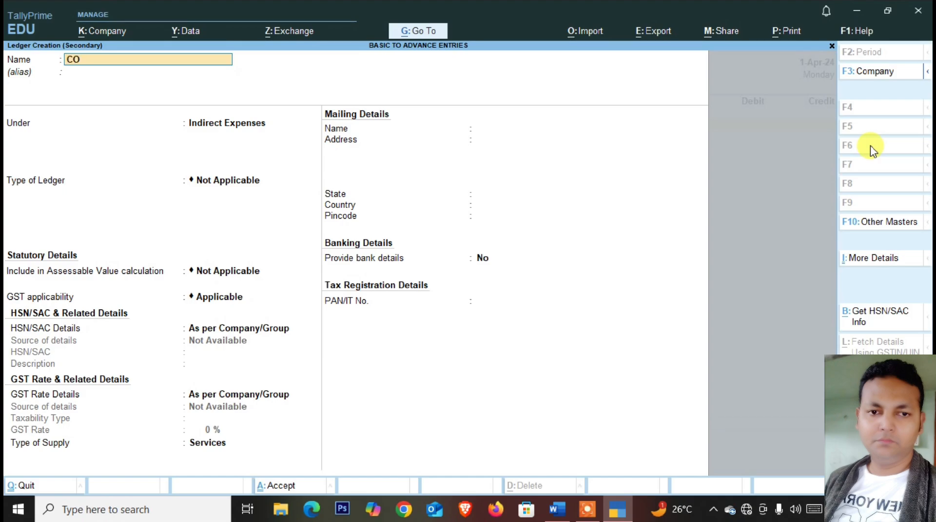
type("MMISSION RECV")
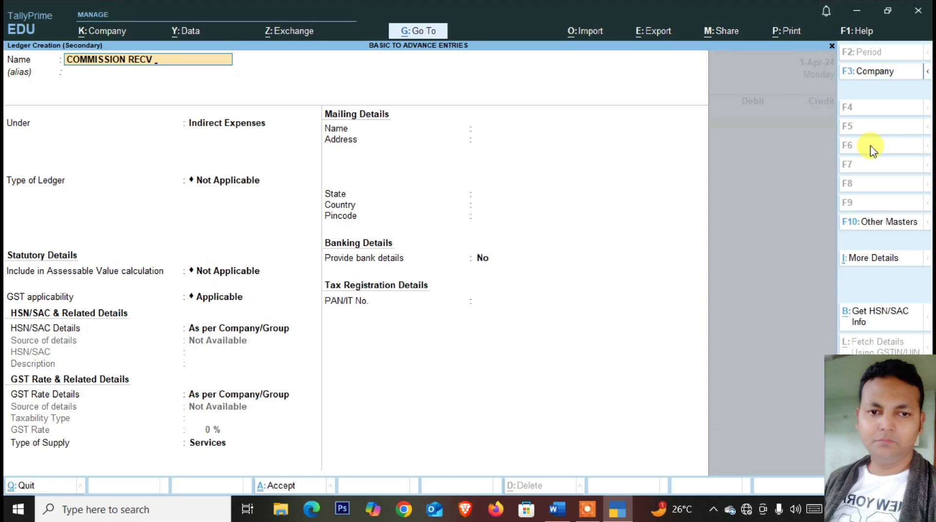
type("A/C")
key("Return")
key("Return")
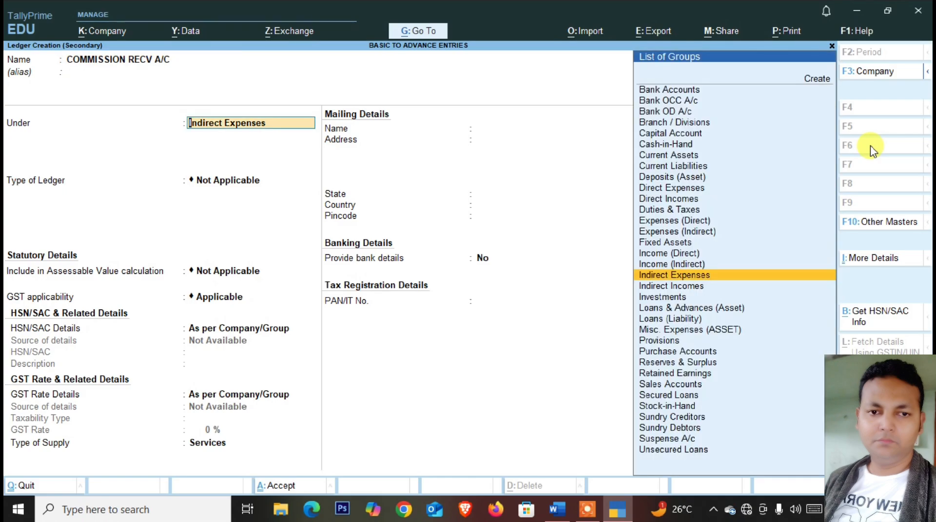
key("Down")
key("Return")
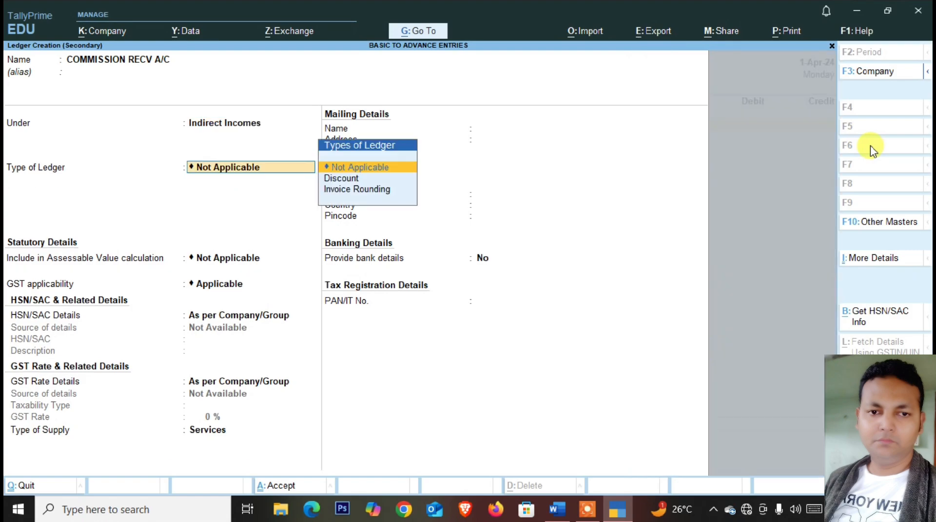
key("ctrl+a")
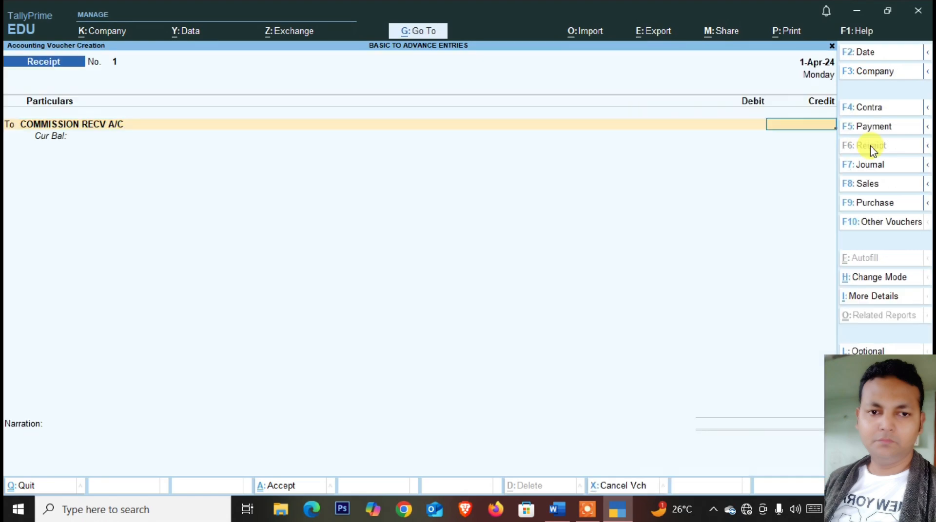
Credit COMMISSION RECV A/C with 25000, debit Cash with 25,000.00 and save the receipt voucher with an empty narration
type("25000")
key("Return")
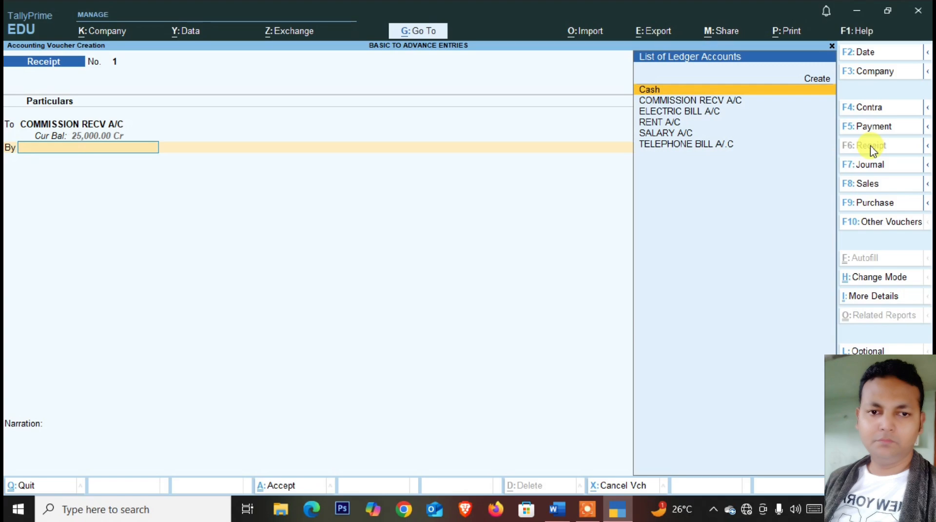
key("Return")
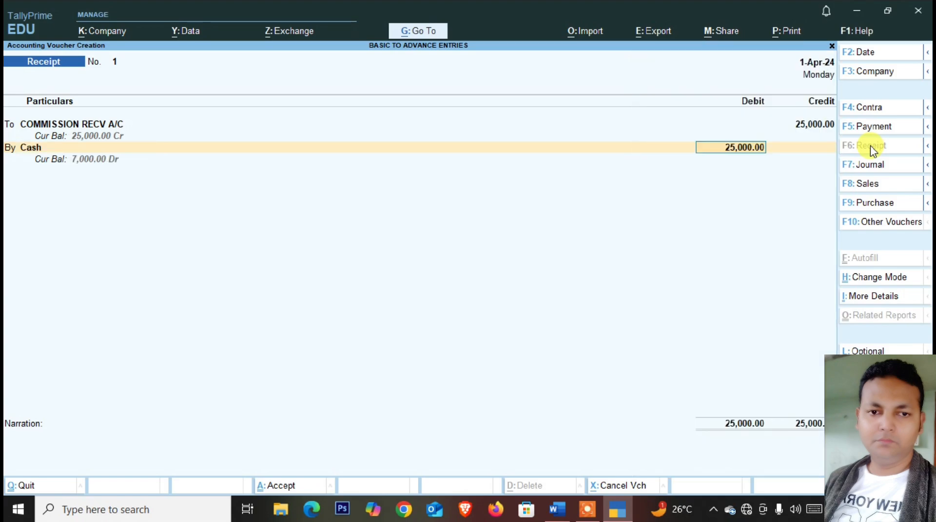
key("Return")
key("Return")
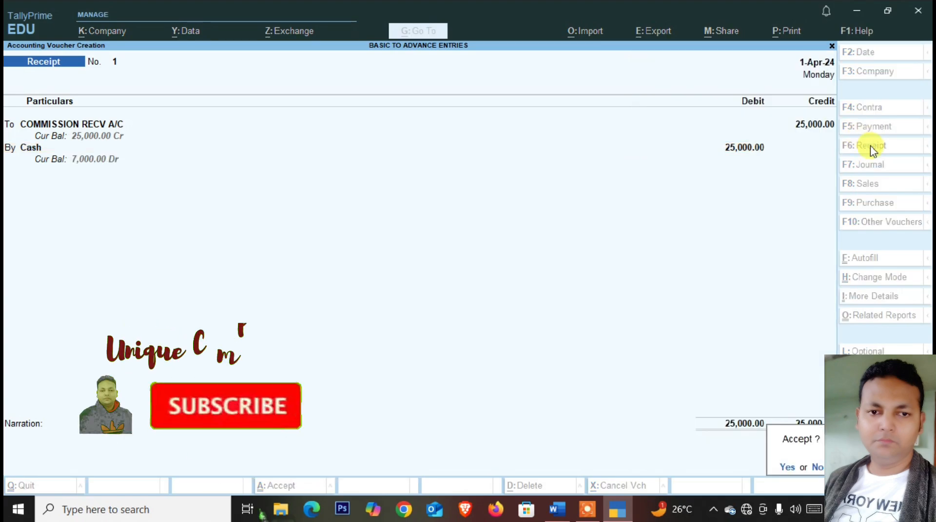
key("Return")
Consult the sixth basic entry in Word, then return to TallyPrime and create the ledger INTEREST RECV A/C under Indirect Incomes
key("alt+Tab")
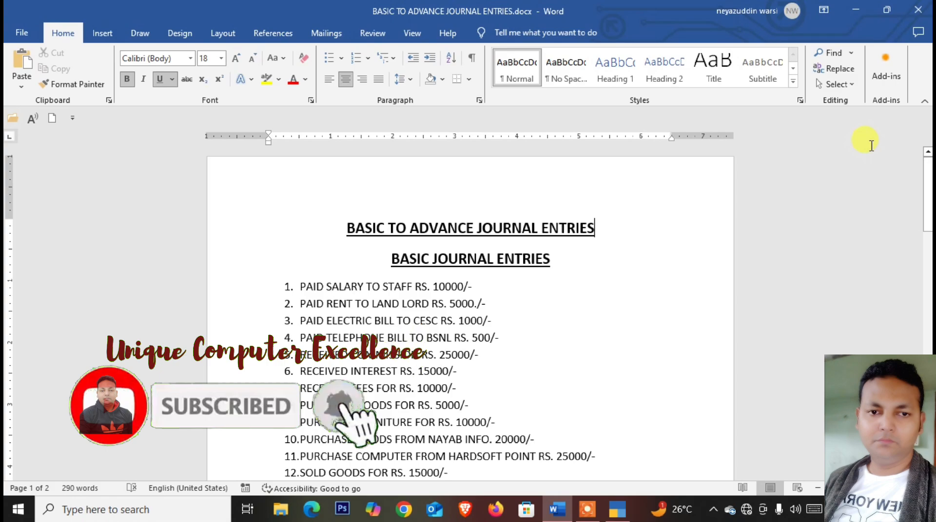
key("alt+Tab")
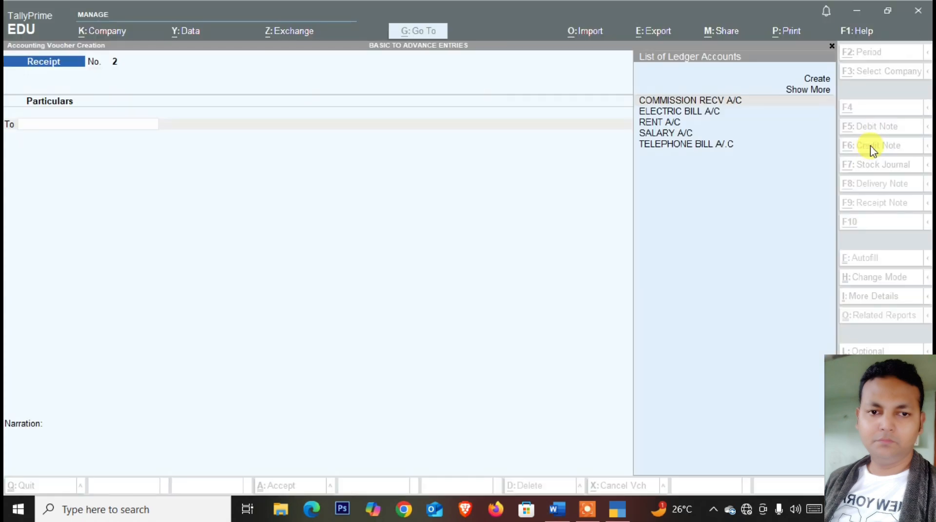
key("alt+c")
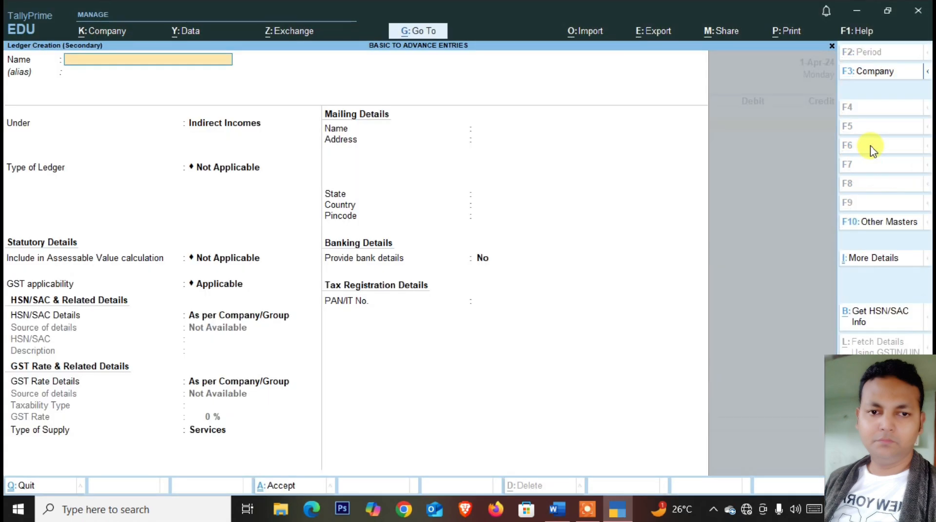
type("INTEREST RECV A/C")
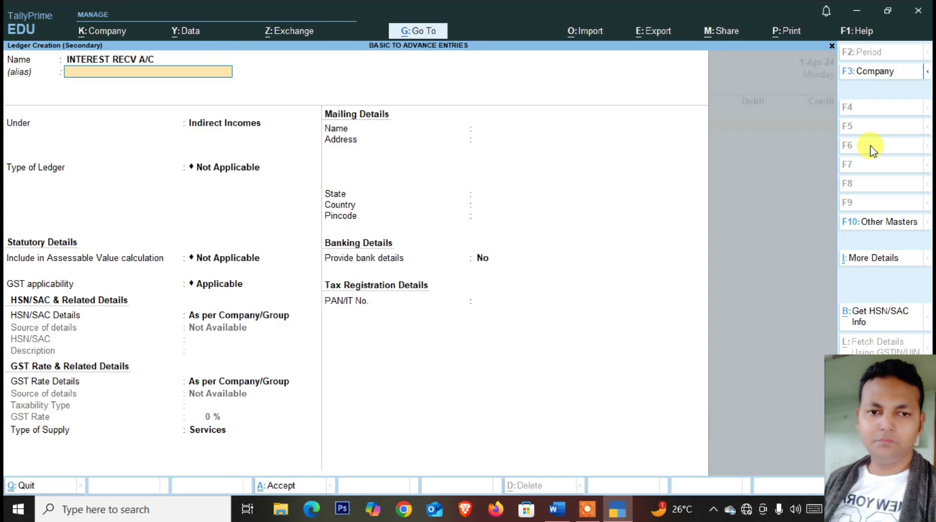
key("Return")
key("ctrl+a")
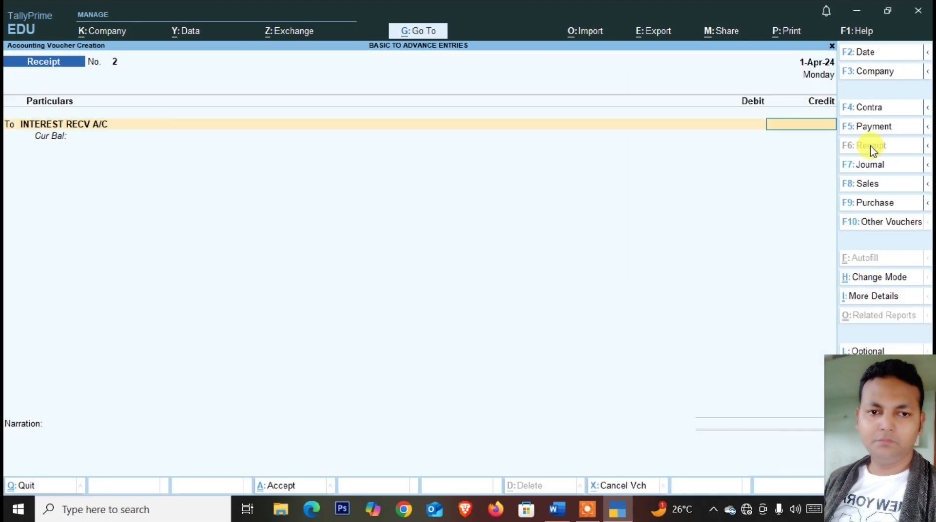
Credit INTEREST RECV A/C with 15000, debit Cash with 15,000.00 and save the receipt voucher
type("15000")
key("Return")
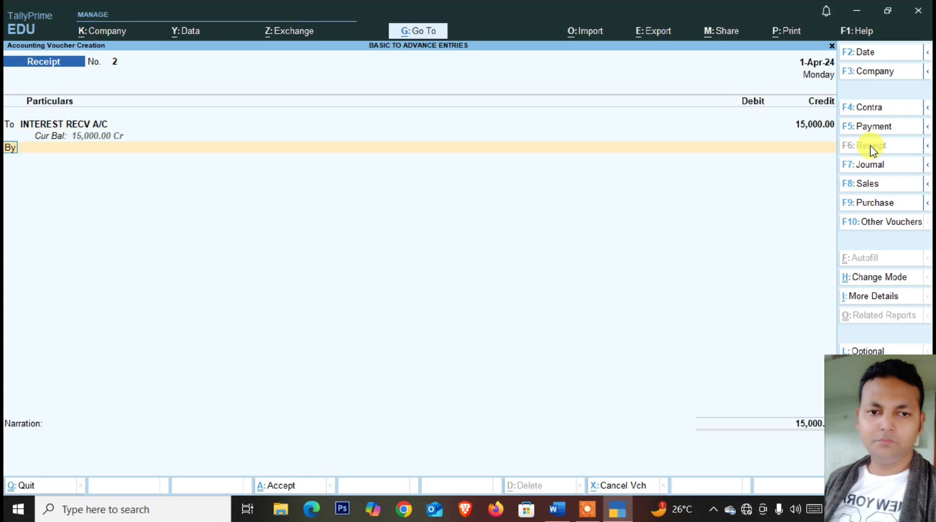
key("Return")
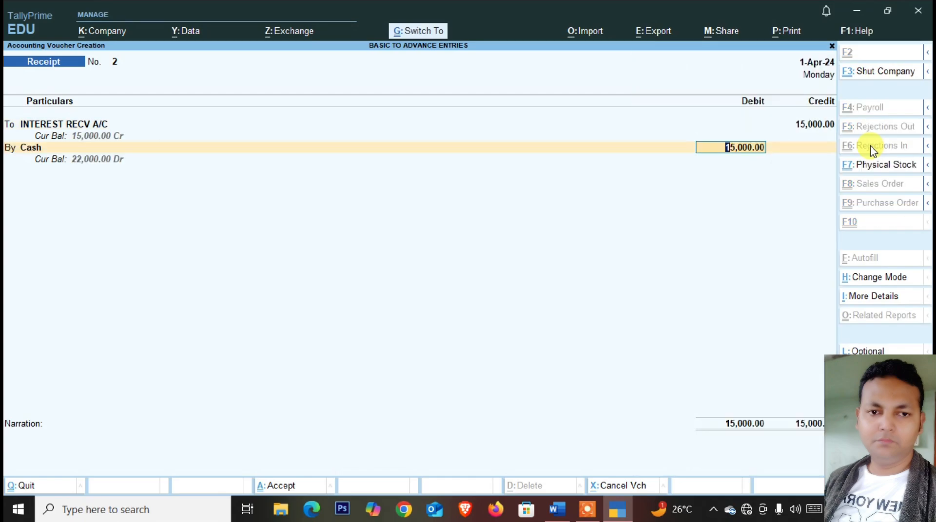
key("ctrl+a")
Consult the goods purchase entry in Word, then switch back to TallyPrime and change the voucher type to Payment
key("alt+Tab")
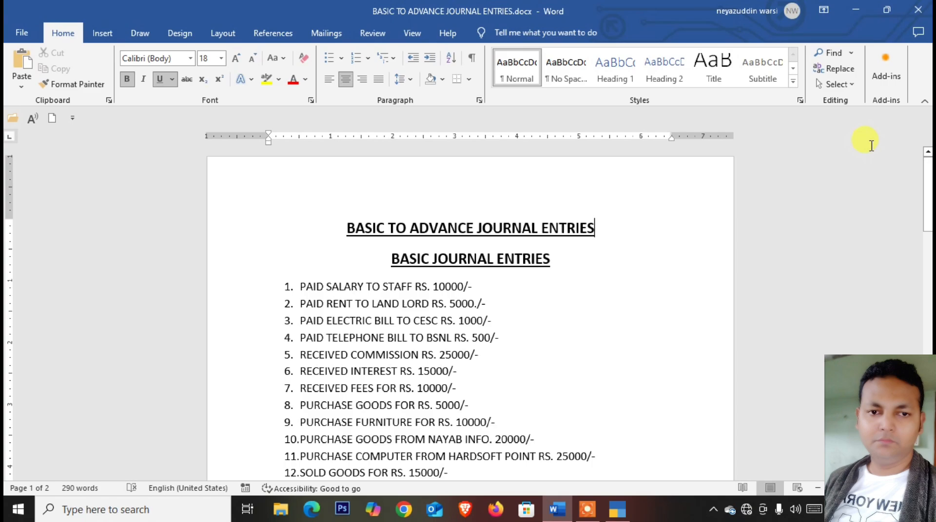
key("alt+Tab")
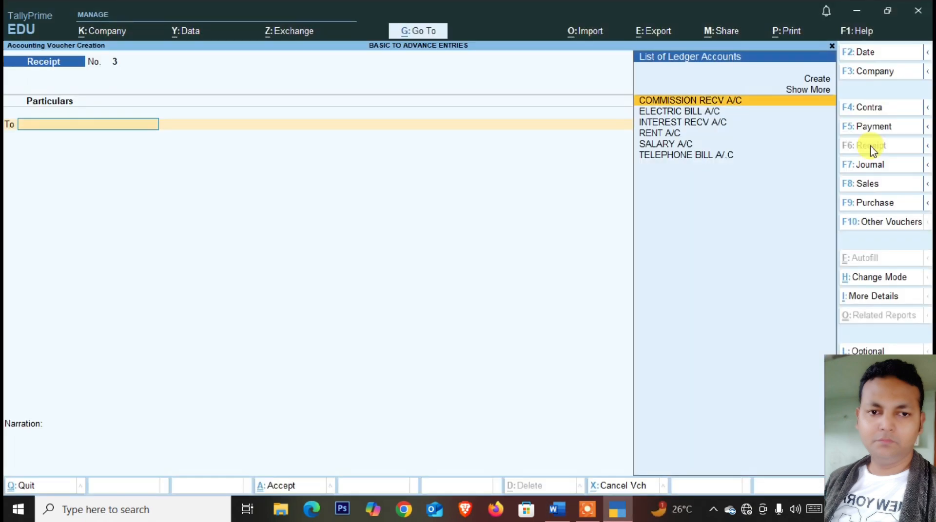
left_click(866, 131)
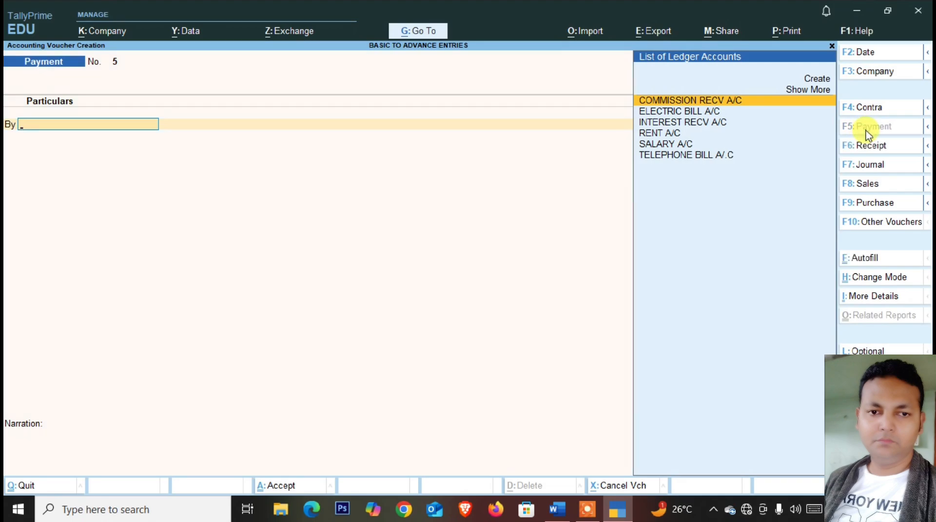
Create the ledger PURCHASE A/C under Purchase Accounts as the payment voucher's debit ledger
key("alt+c")
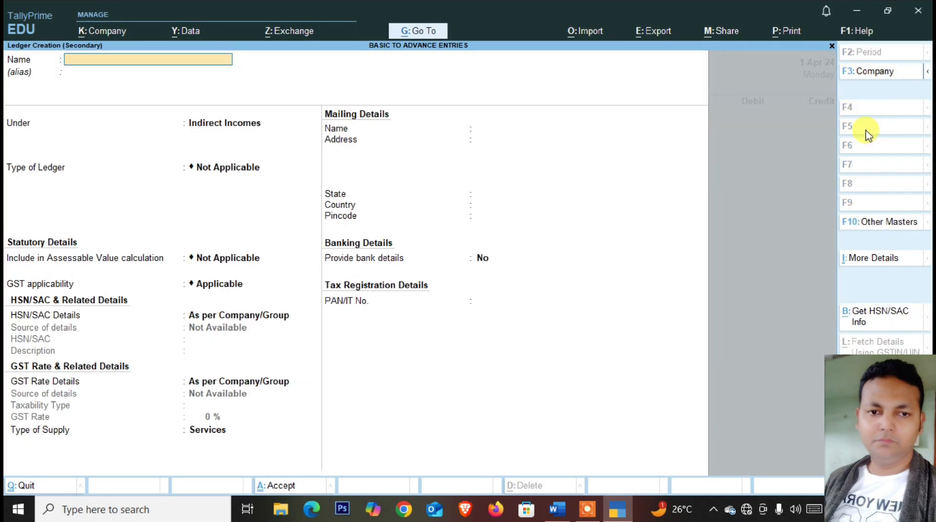
type("PURCHASE A/C")
key("Return")
key("Return")
type("purc")
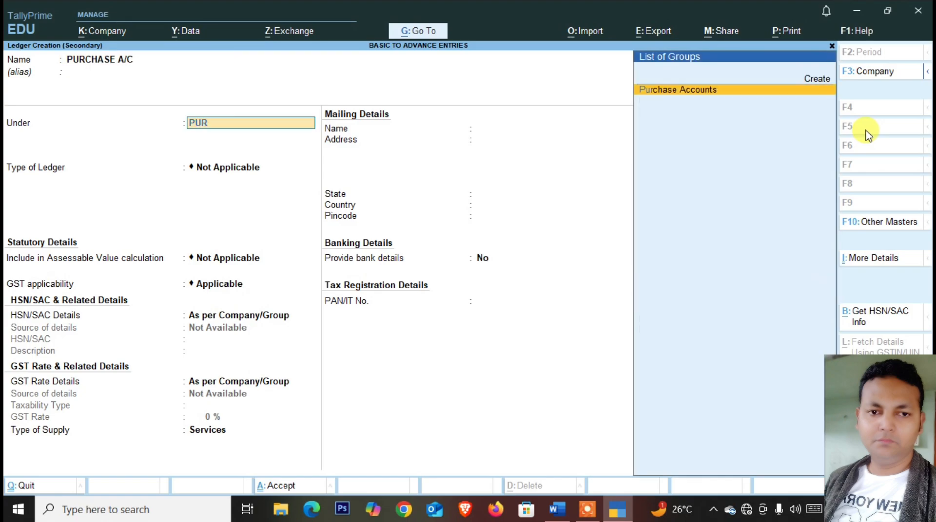
key("Return")
key("ctrl+a")
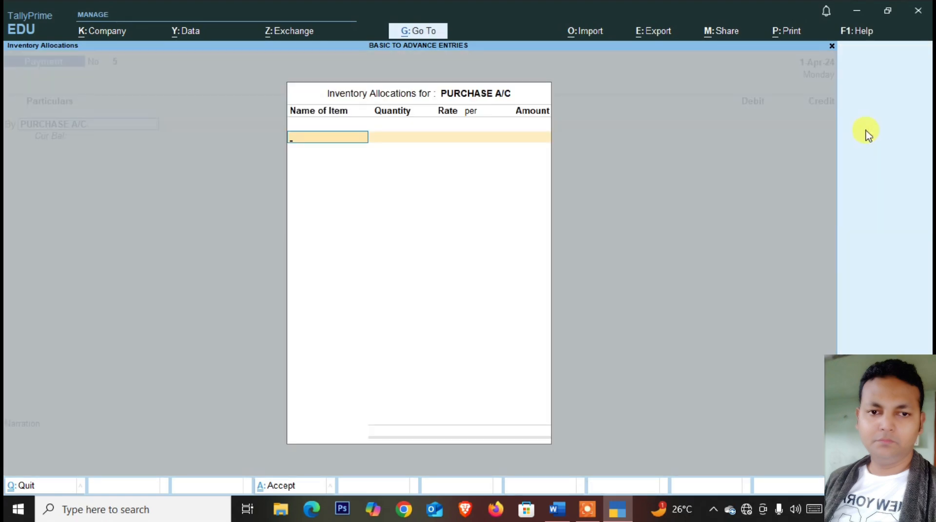
Skip the inventory allocations, check the amount in Word, debit PURCHASE A/C with 5000, credit Cash with 5,000.00 and save the payment voucher
key("Escape")
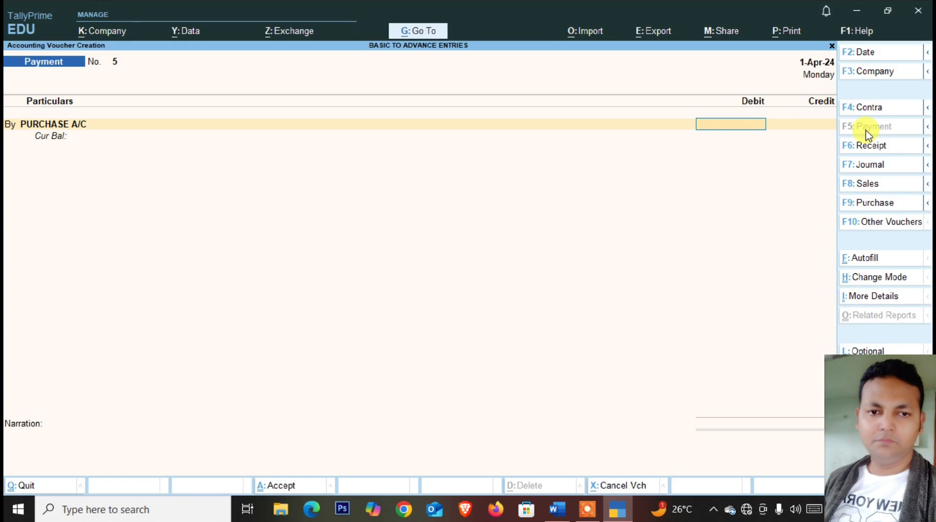
key("alt+Tab")
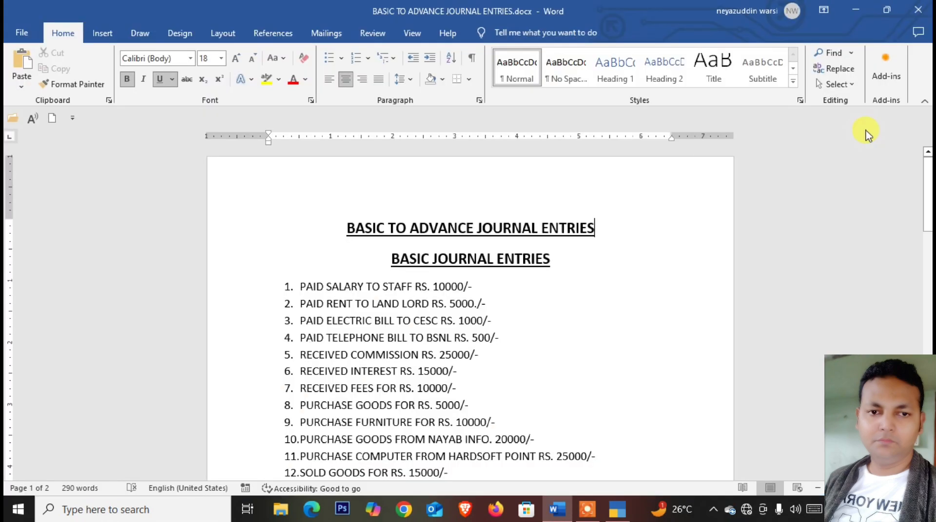
key("alt+Tab")
key("alt+Tab")
key("alt+Tab")
type("5000")
key("Return")
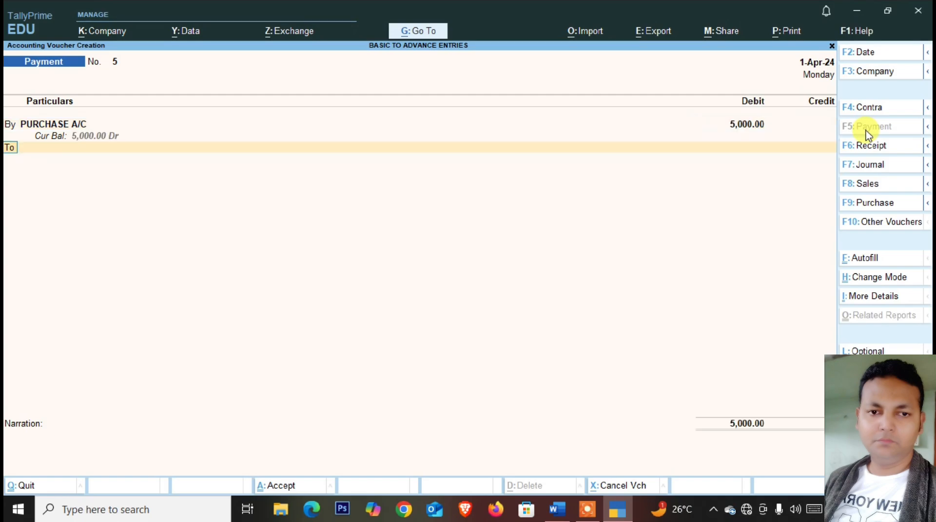
key("Return")
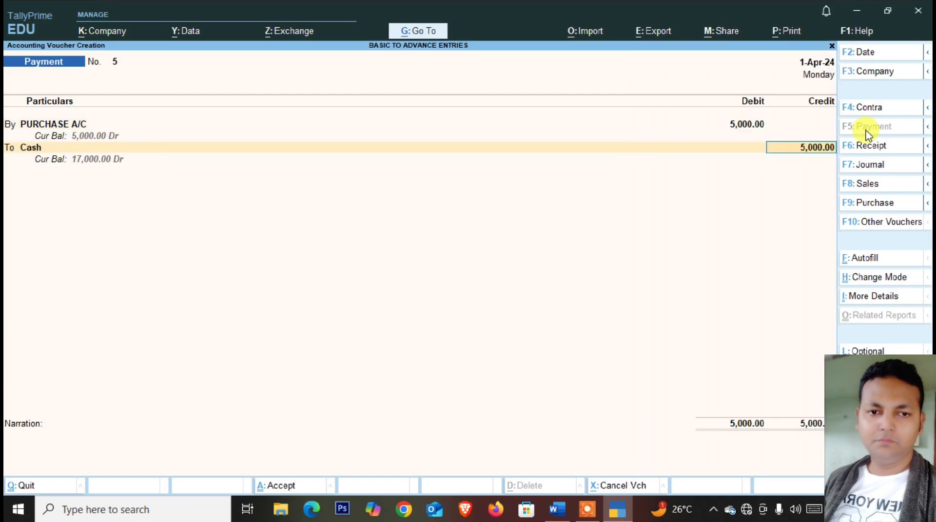
key("ctrl+a")
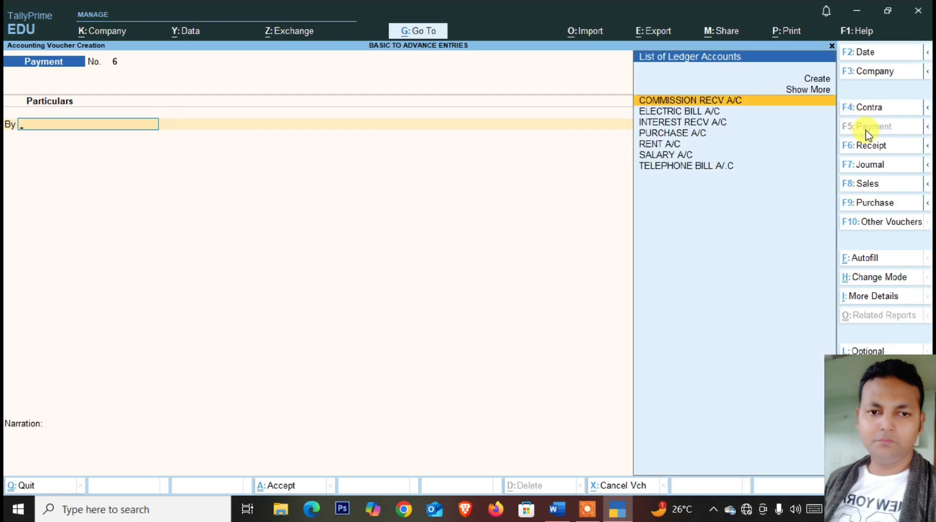
Consult the furniture purchase entry in Word, then return to TallyPrime and create the ledger FURNITURE A/C under Fixed Assets
key("alt+Tab")
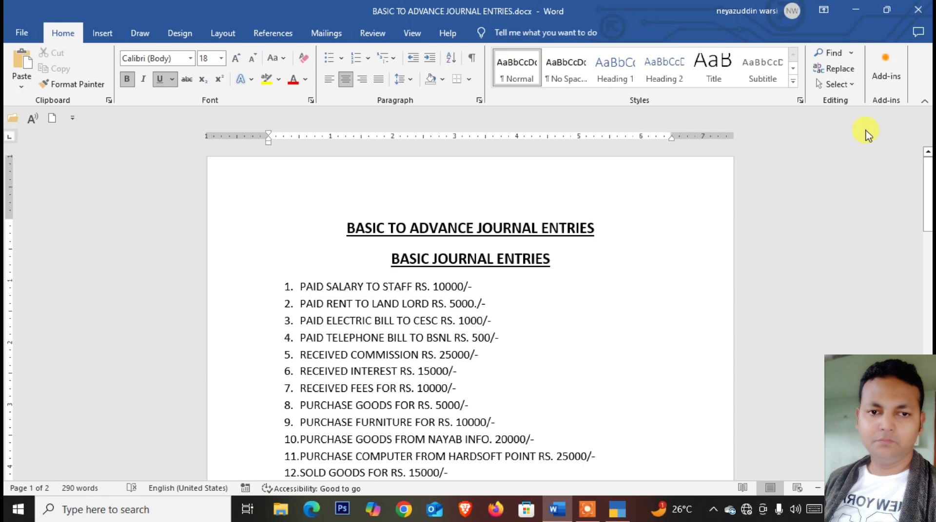
key("alt+Tab")
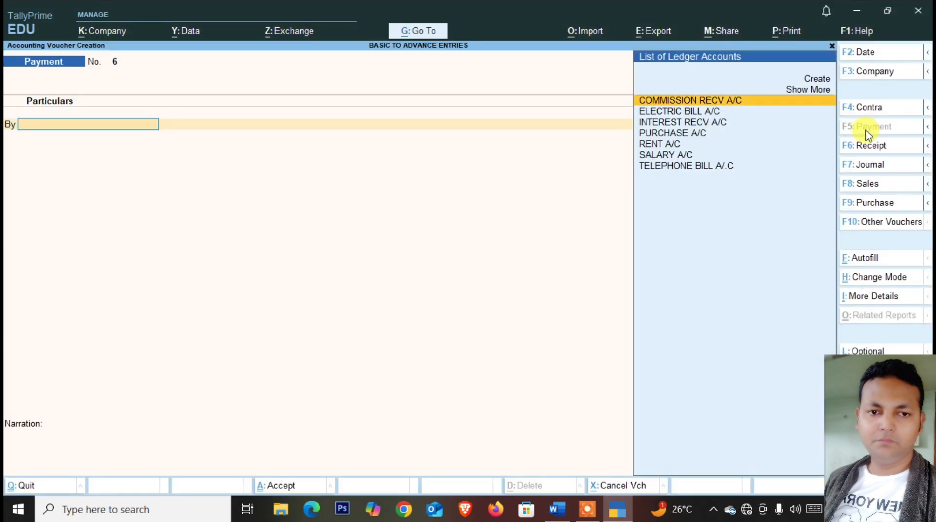
key("alt+c")
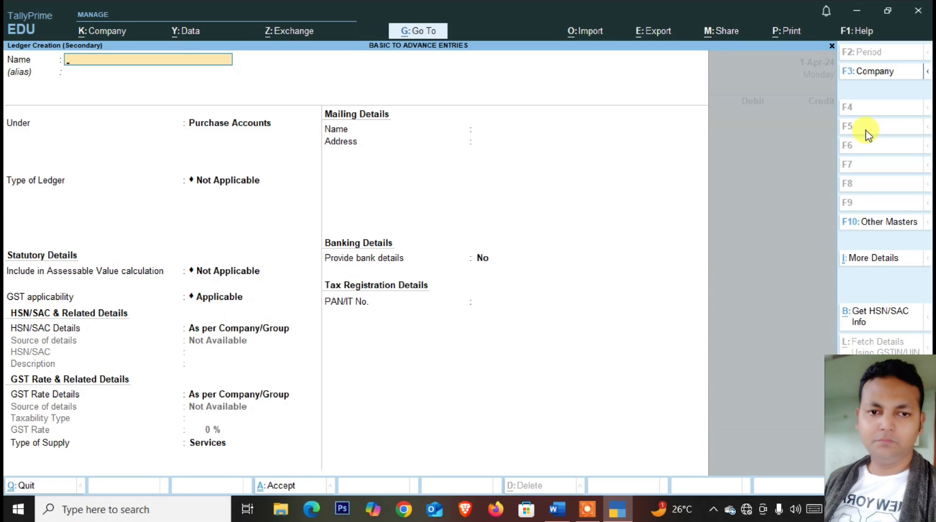
type("FURNITURE A/C")
key("Return")
type("FI")
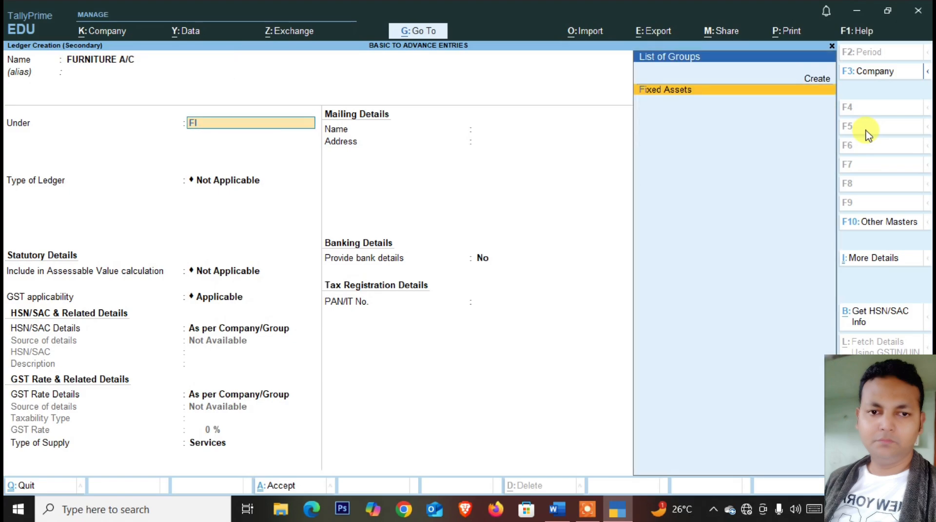
type("X")
key("Return")
key("ctrl+a")
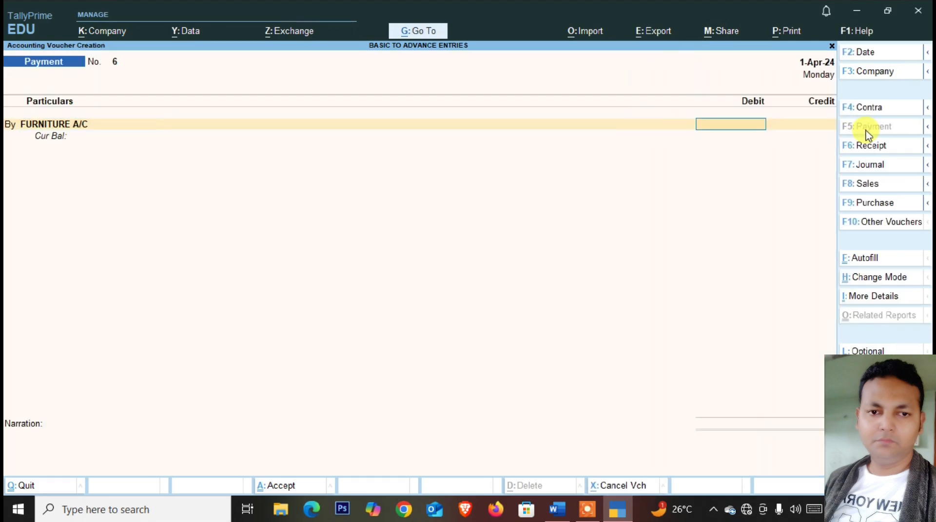
Debit FURNITURE A/C with 10000, credit Cash with 10,000.00 and save the payment voucher
type("10000")
key("Return")
key("Return")
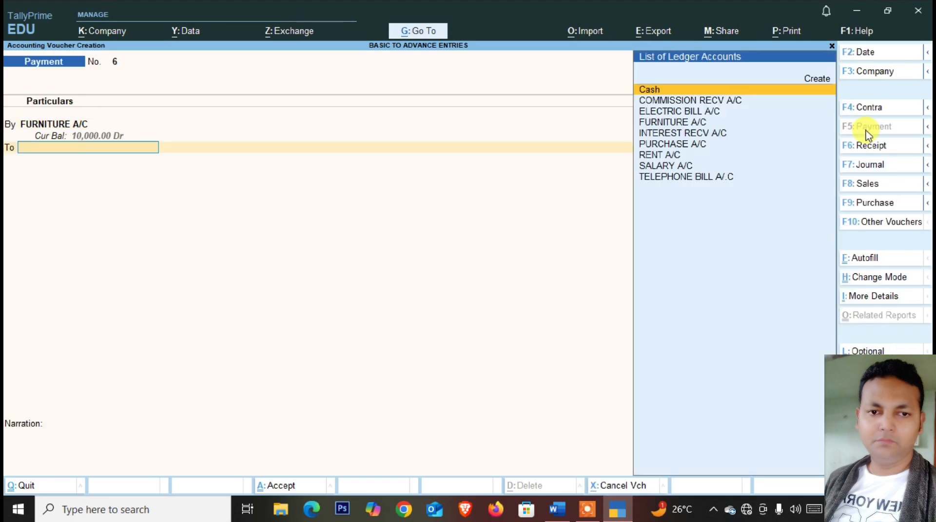
key("Return")
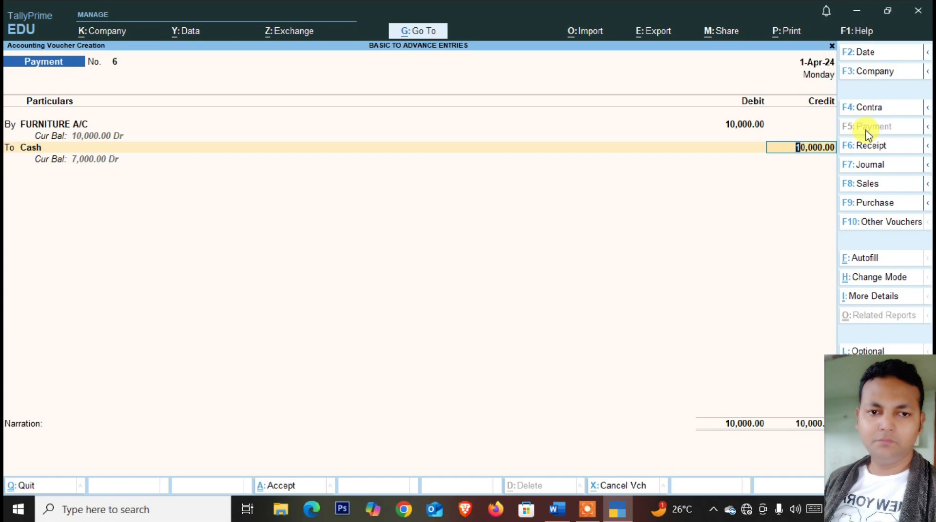
key("ctrl+a")
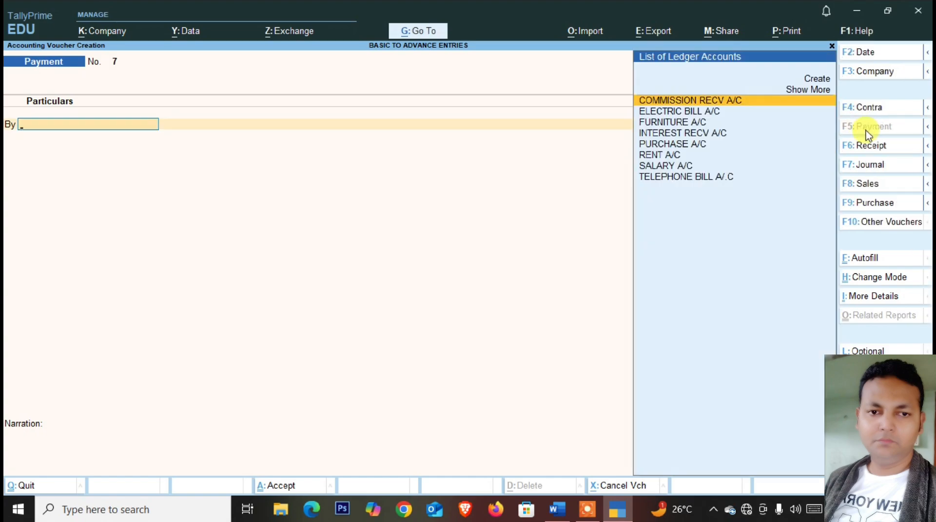
Consult the tenth basic entry in Word, then switch back to TallyPrime and change the voucher type to Purchase
key("alt+Tab")
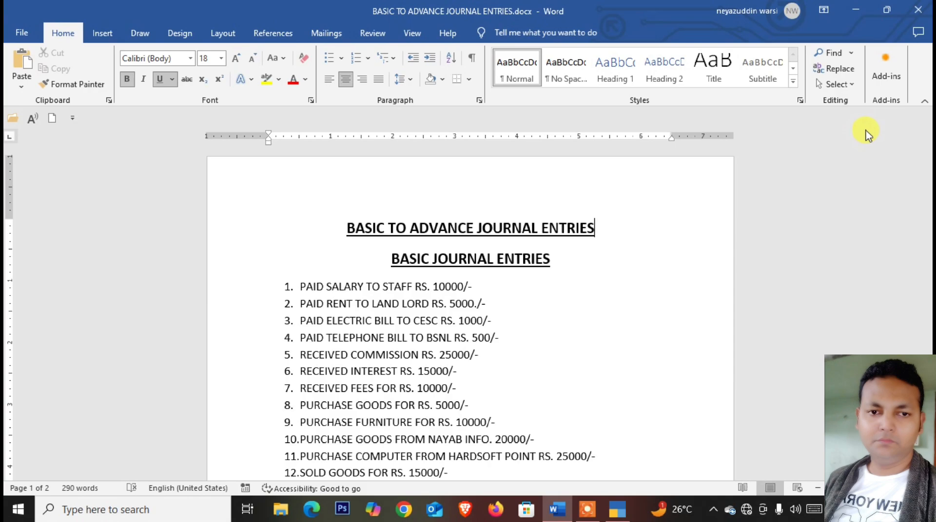
key("alt+Tab")
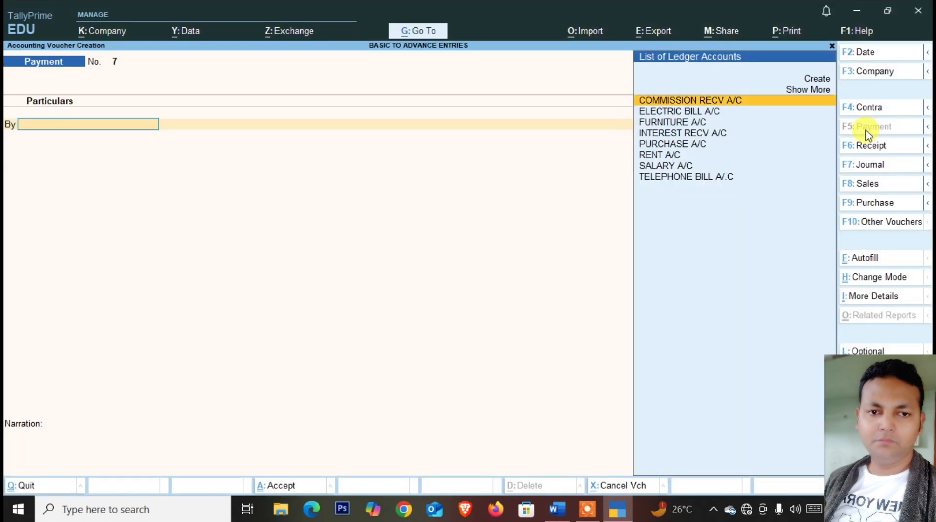
left_click(871, 204)
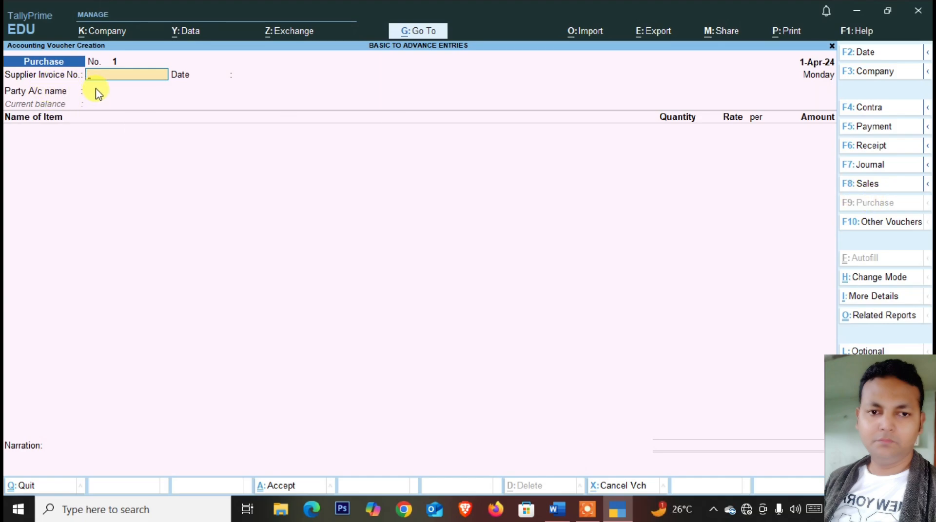
key("ctrl")
type("Harbans")
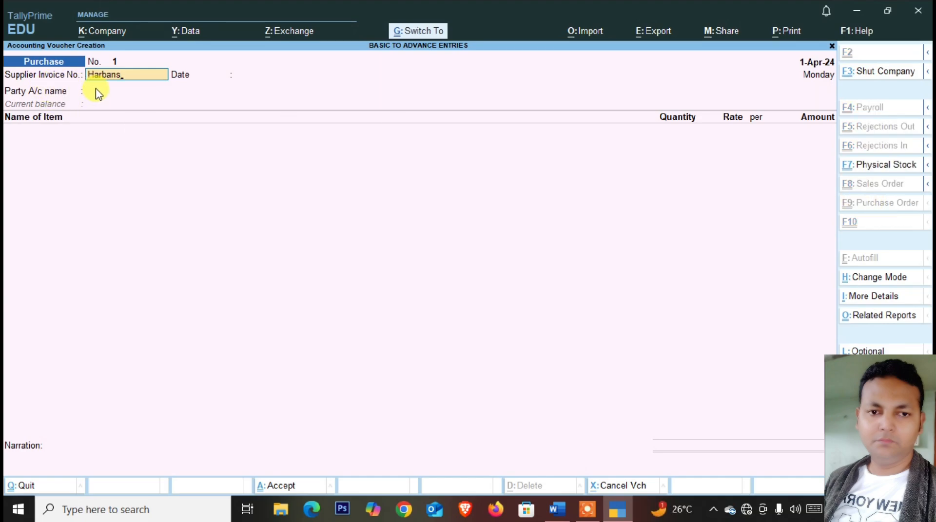
key("BackSpace")
key("BackSpace")
key("BackSpace")
key("BackSpace")
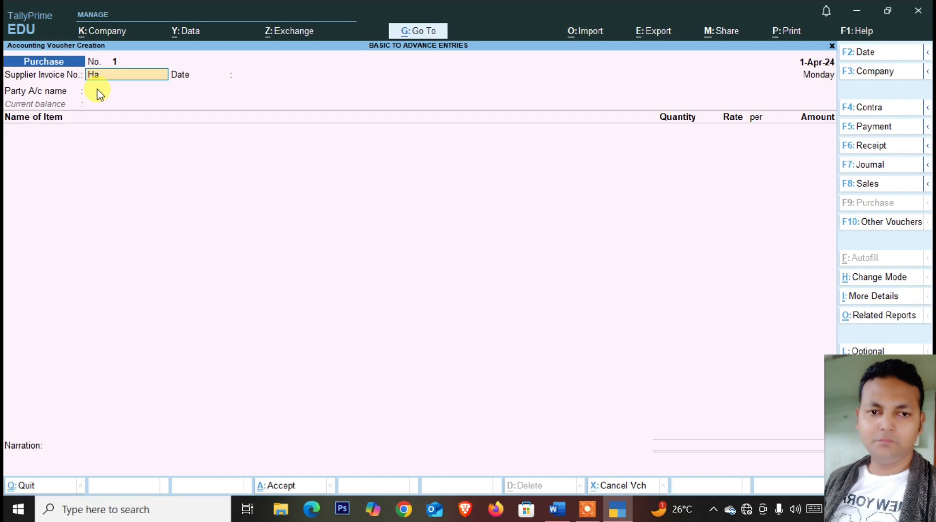
key("BackSpace")
key("BackSpace")
Change the purchase voucher's mode to As Voucher and leave its supplier invoice number and date blank
left_click(871, 282)
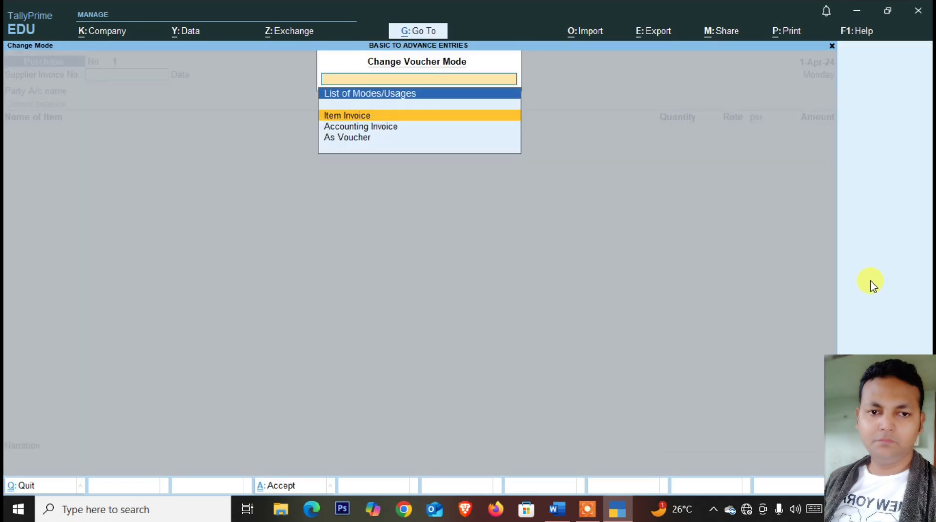
key("Escape")
left_click(871, 284)
key("Down")
key("Down")
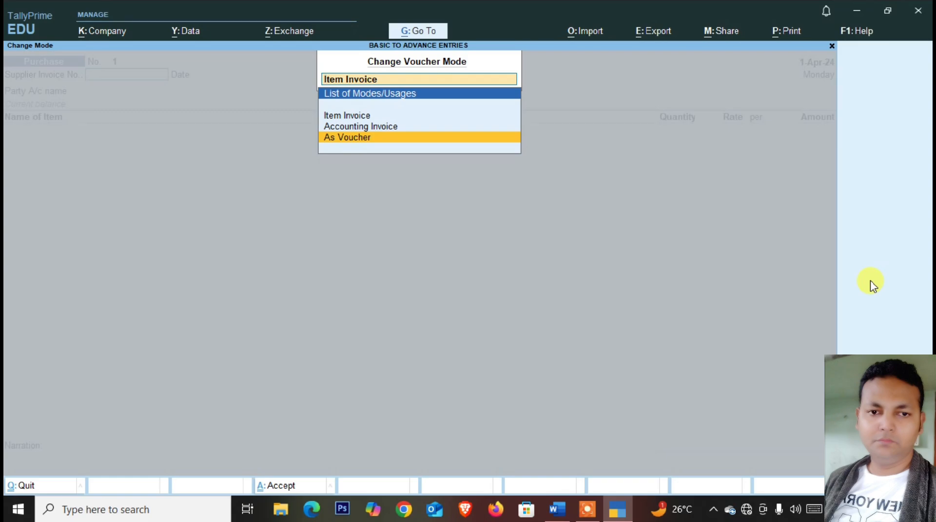
key("Return")
key("Return")
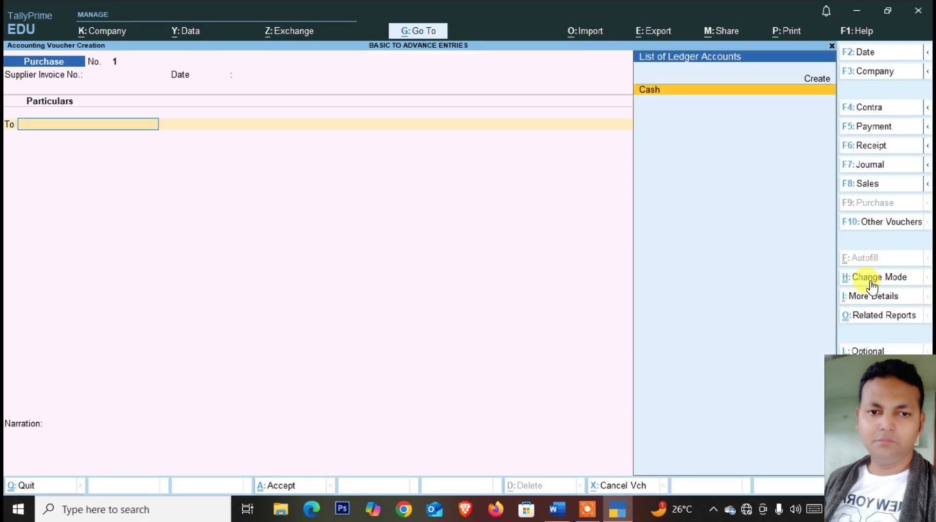
Create the ledger NAYAB INFO A/C under Sundry Creditors for the purchase voucher's credit line and accept its default party details
key("ctrl")
key("alt+c")
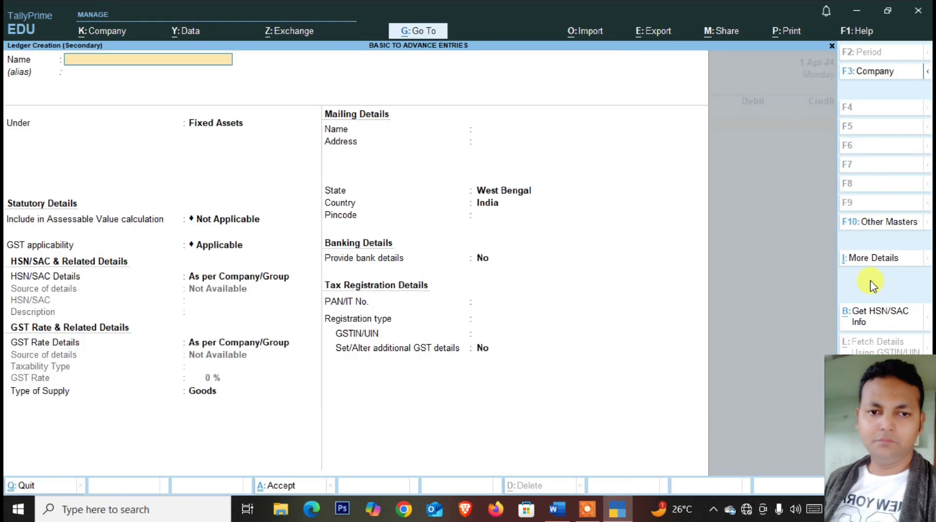
type("NAYAB INFO A/C")
key("Return")
type("SUN")
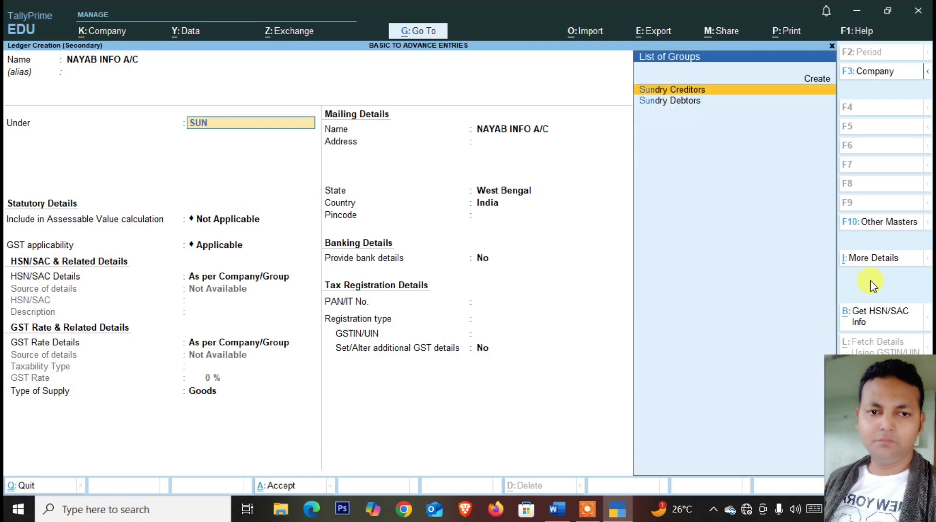
key("Return")
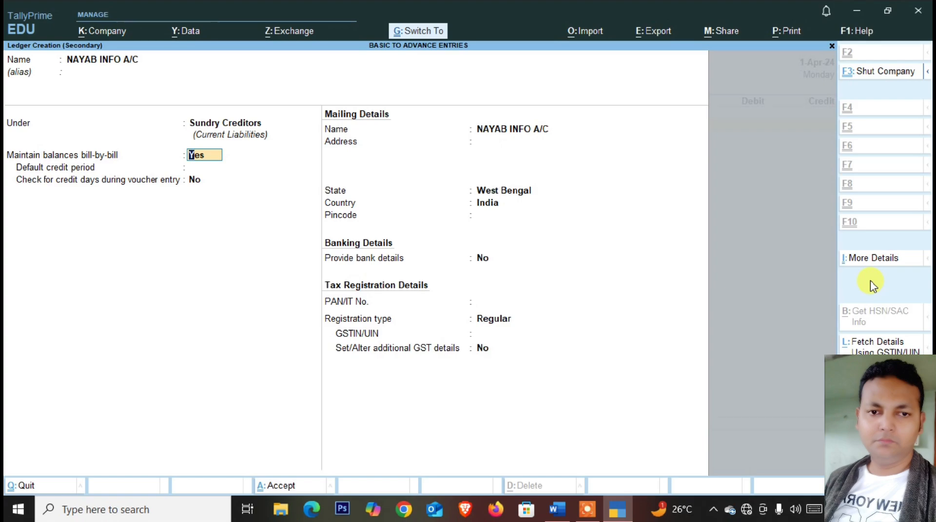
key("ctrl+a")
key("ctrl+a")
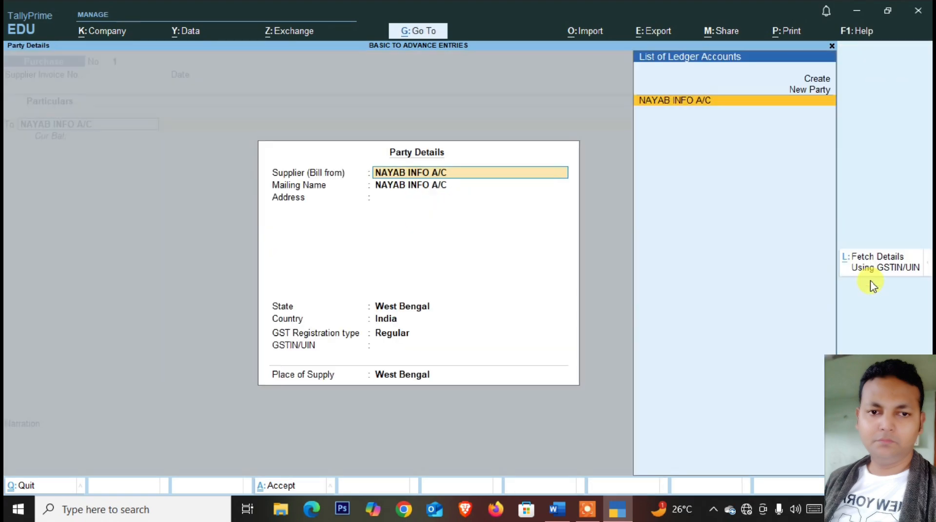
key("ctrl+a")
Check the amount of the tenth entry in Word, then return to TallyPrime and credit NAYAB INFO A/C with 20000
key("alt+Tab")
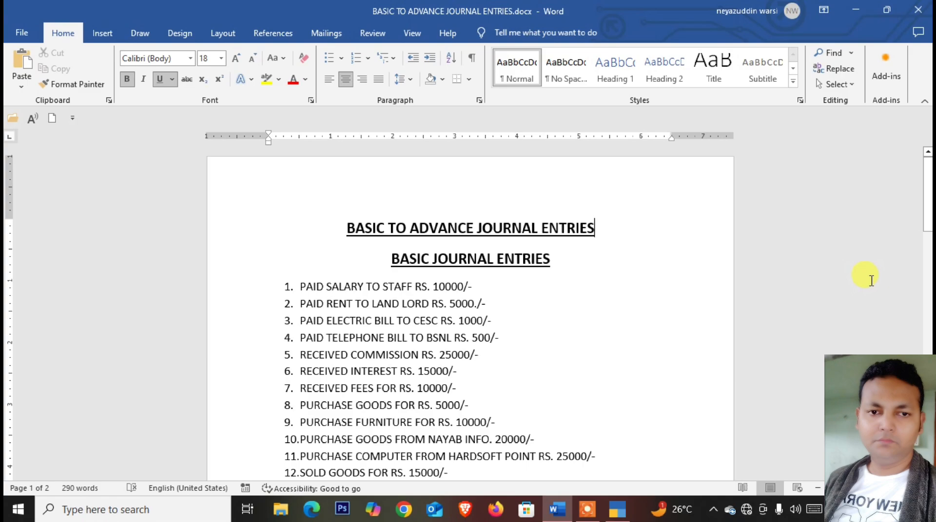
key("alt+Tab")
type("20000")
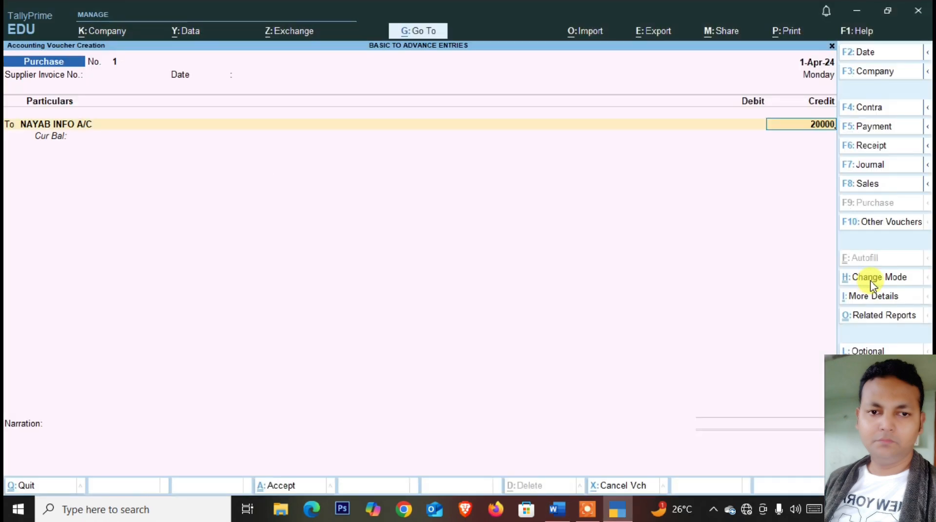
key("Return")
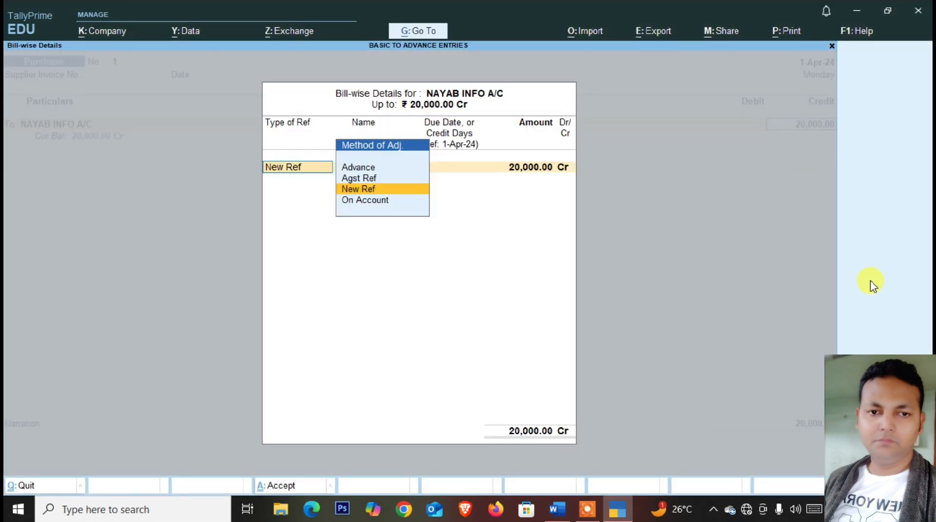
Allocate the NAYAB INFO A/C credit bill-wise as a New Ref named NP/001
key("Return")
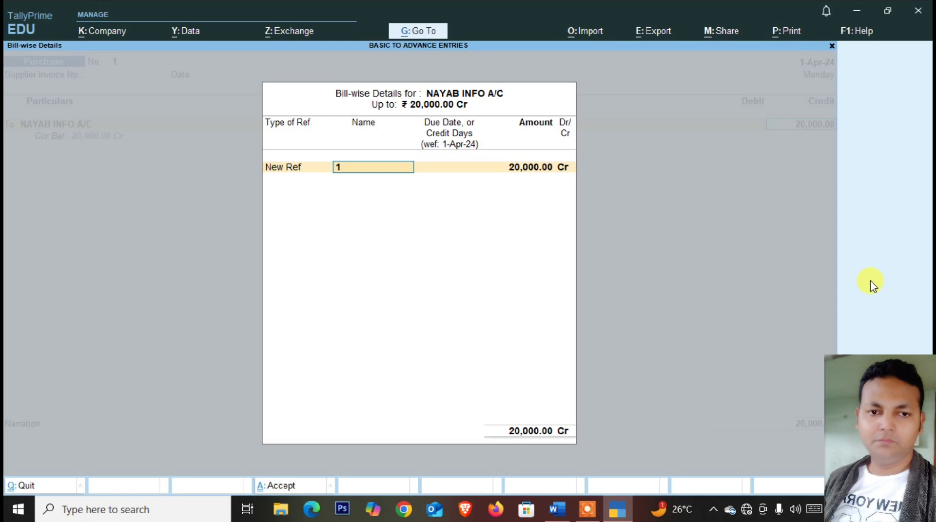
type("PB")
type("/")
key("BackSpace")
key("BackSpace")
key("BackSpace")
key("BackSpace")
key("Return")
type("NP/001")
key("Return")
key("Return")
key("Return")
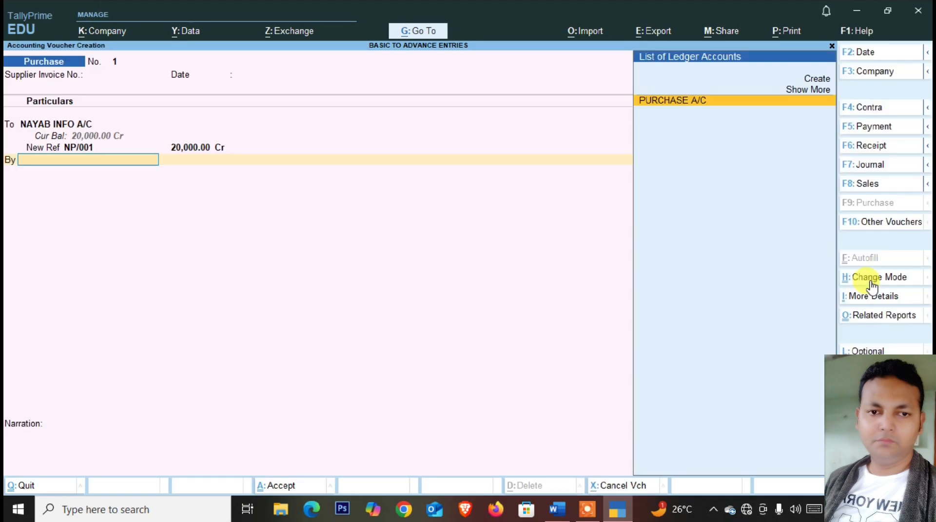
Debit PURCHASE A/C with 20,000.00 and save the purchase voucher without a narration
key("Return")
key("Return")
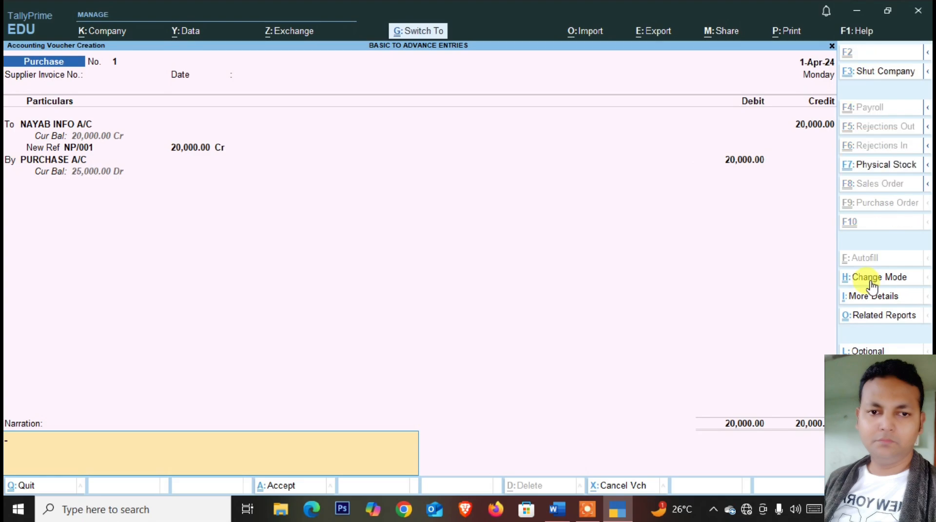
key("Return")
Consult the computer purchase entry in Word, then switch back to TallyPrime and change the voucher type to Journal
key("alt+Tab")
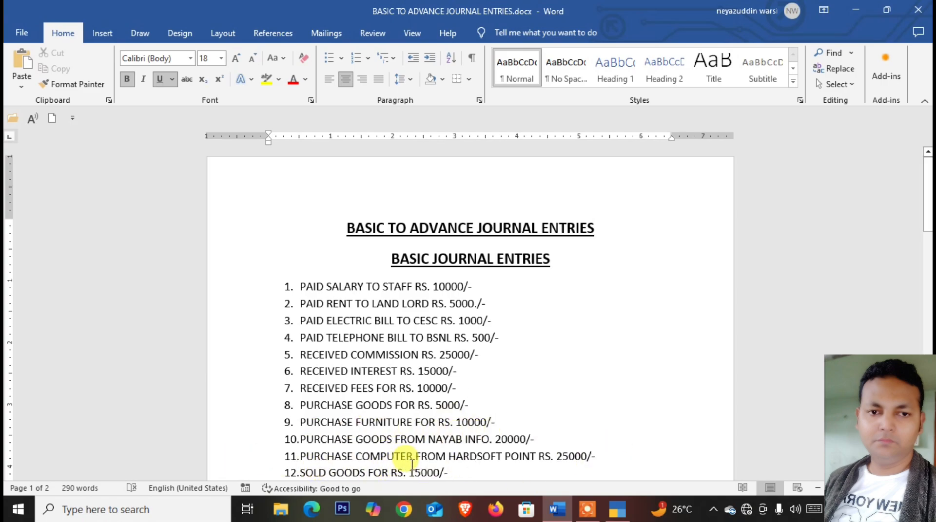
key("alt+Tab")
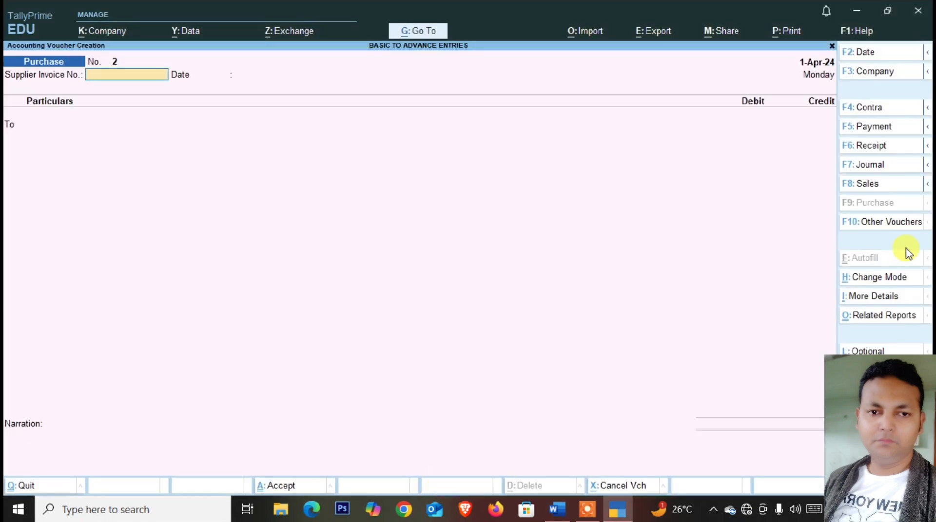
left_click(868, 168)
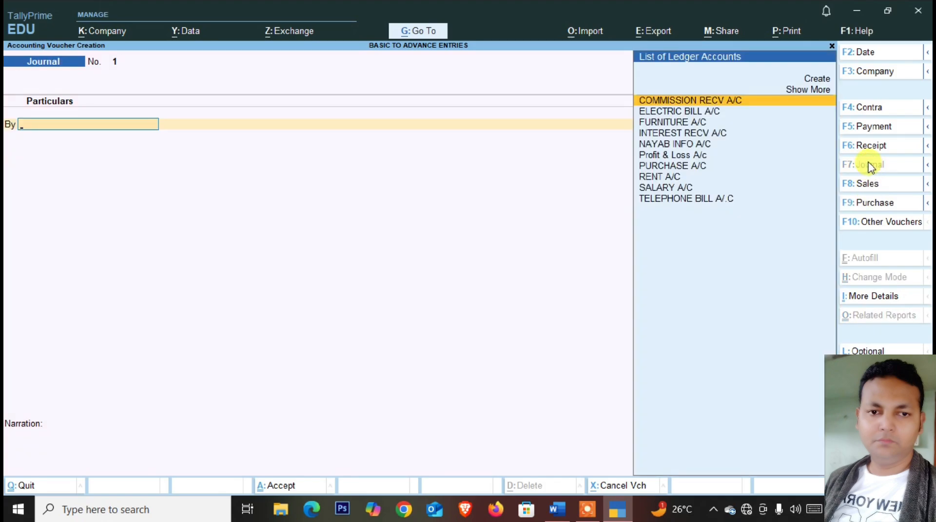
Create the ledger COMPUTER A/C under Fixed Assets for the journal voucher's debit line
key("alt+c")
type("COMPTUER")
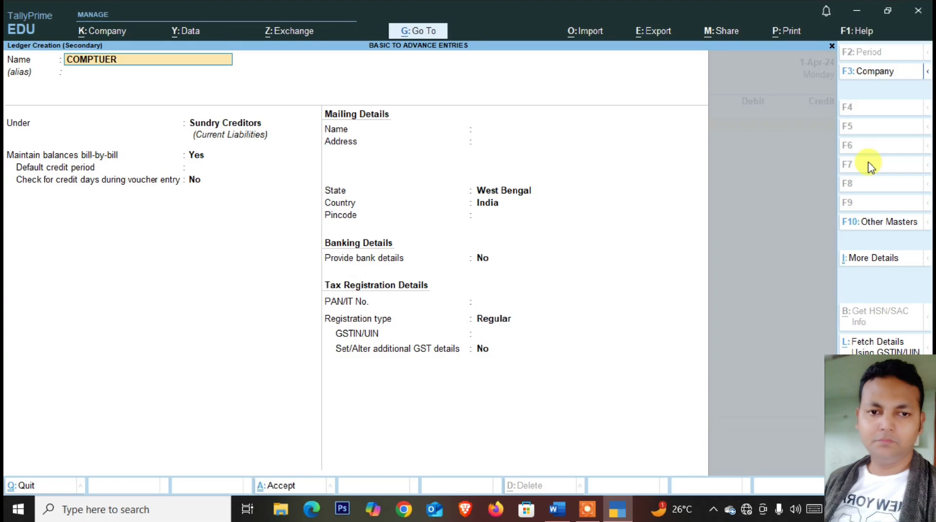
key("BackSpace")
key("BackSpace")
key("BackSpace")
type("UTER A/C")
key("Return")
type("FIX")
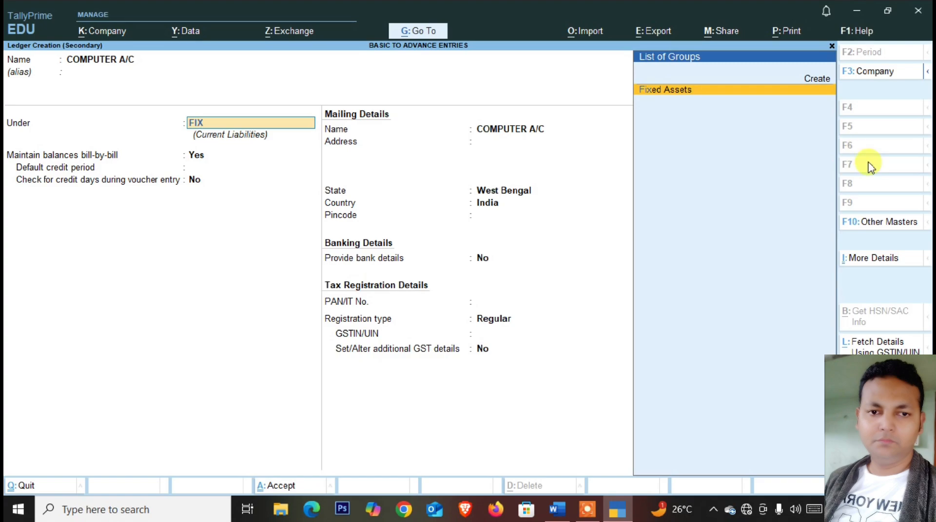
key("Return")
key("ctrl+a")
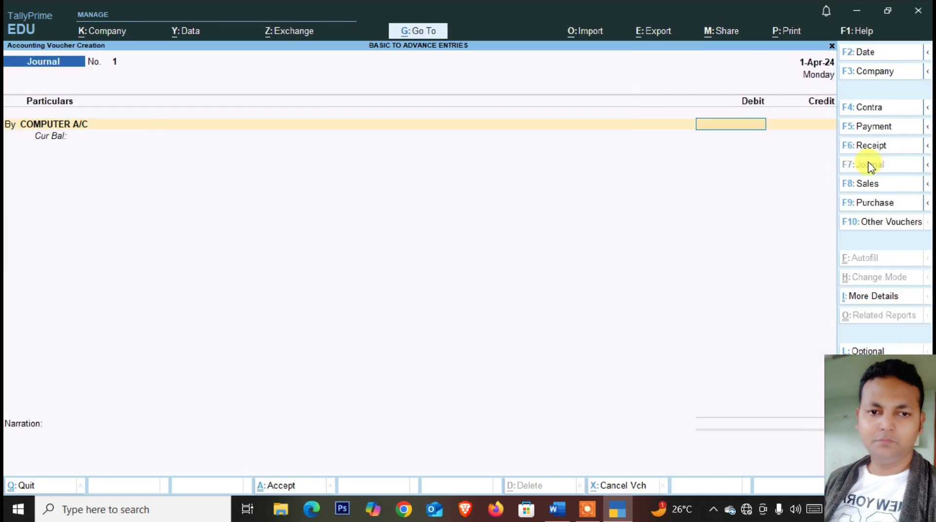
Debit COMPUTER A/C with 25000 and start the credit line of the journal voucher
type("25000")
key("Return")
key("Return")
Create the ledger HSP A/C under Sundry Creditors for the credit line and save the journal voucher
key("alt+c")
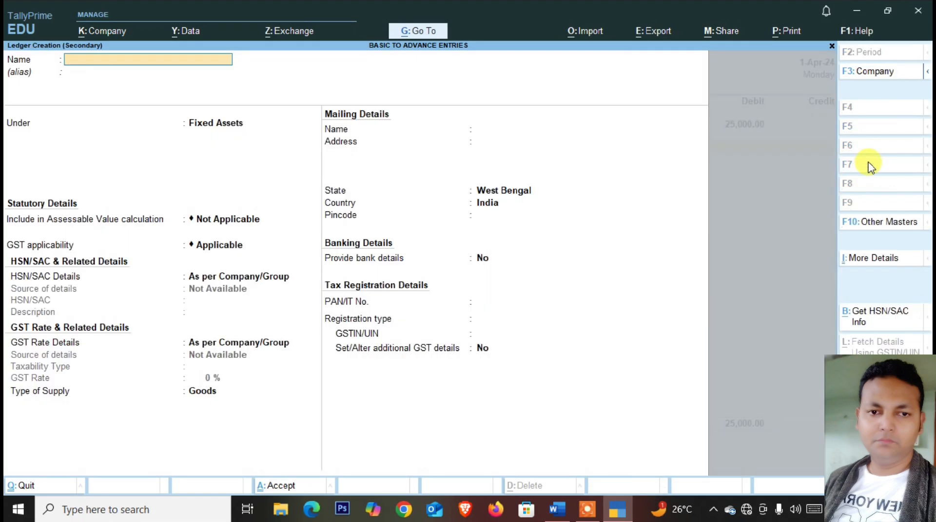
type("HSP A/C")
key("Return")
key("Return")
type("SUN")
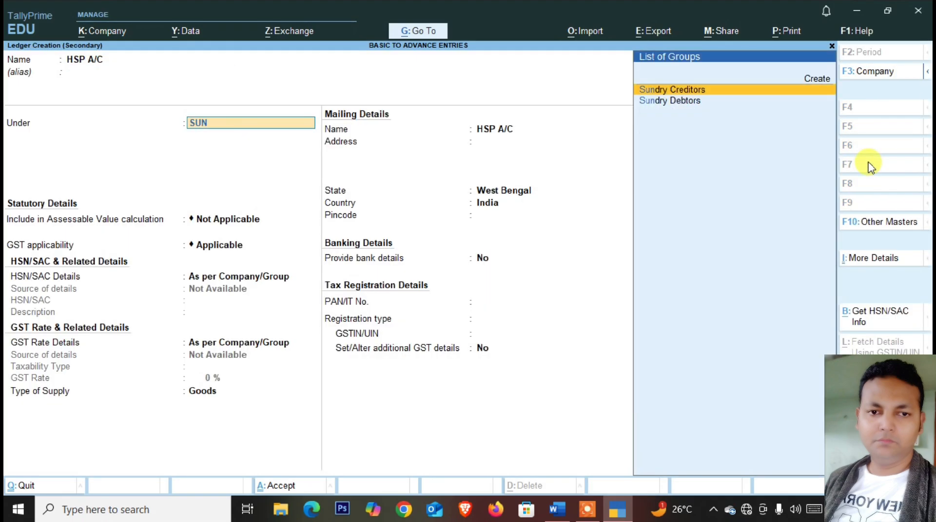
key("Return")
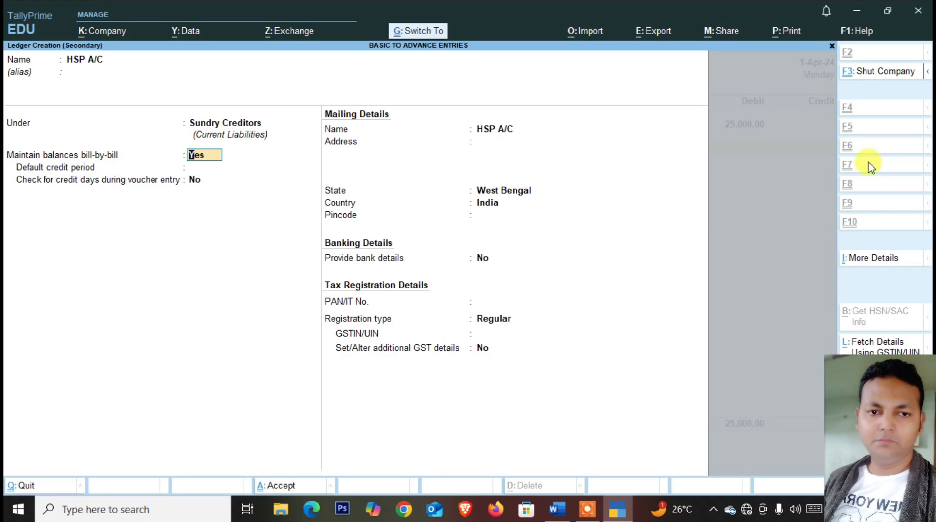
key("ctrl+a")
key("ctrl+a")
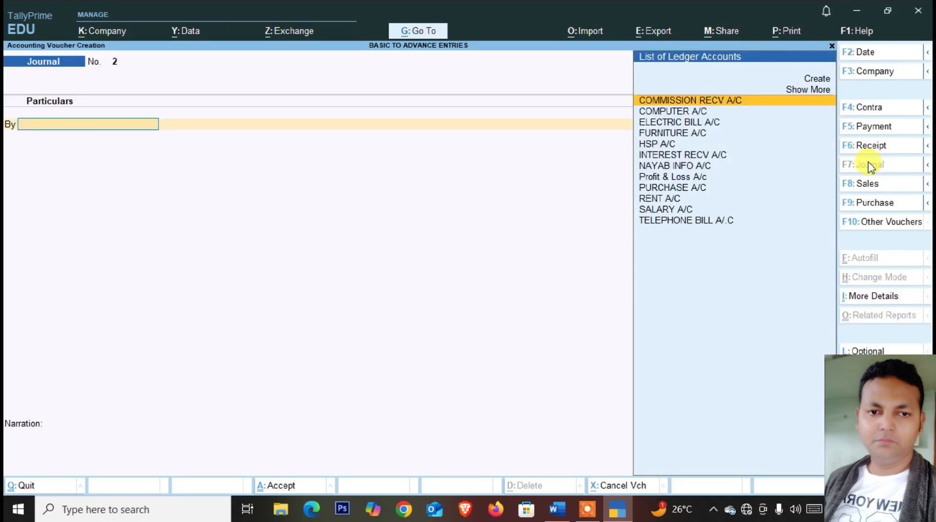
Consult the twelfth entry, the goods sale, in Word, then switch back to TallyPrime and change the voucher type to Receipt
key("alt+Tab")
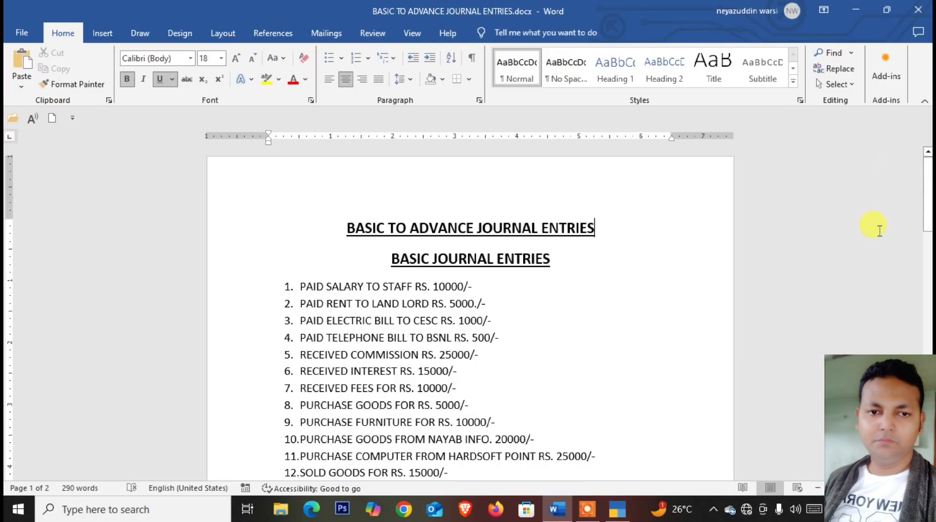
scroll(664, 390, "down", 3)
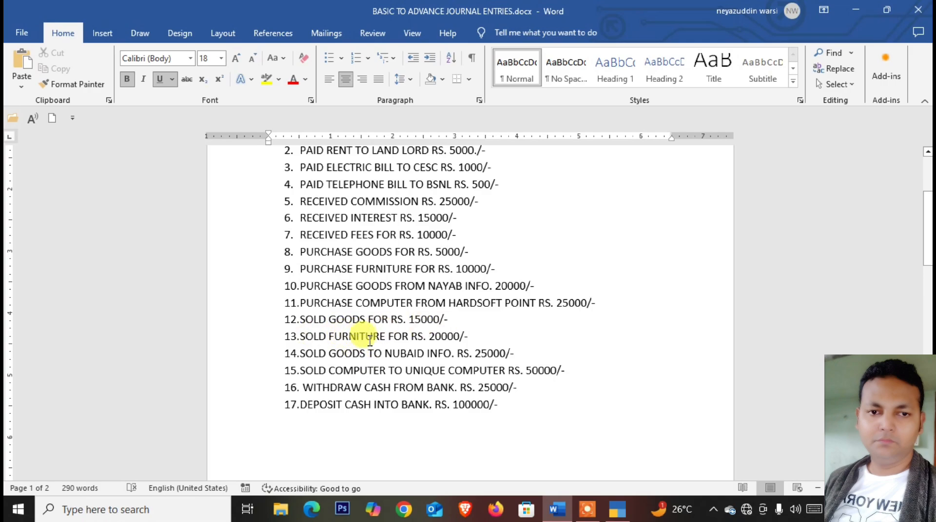
key("alt+Tab")
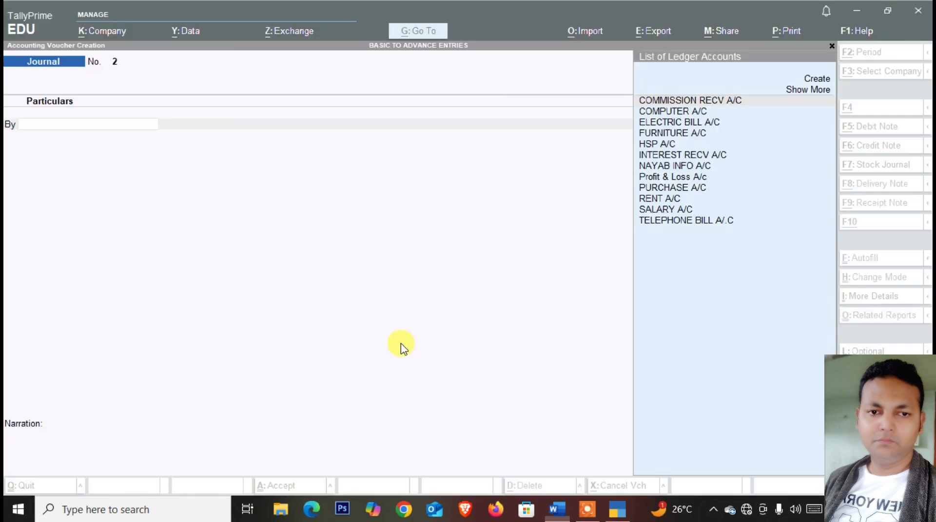
left_click(872, 185)
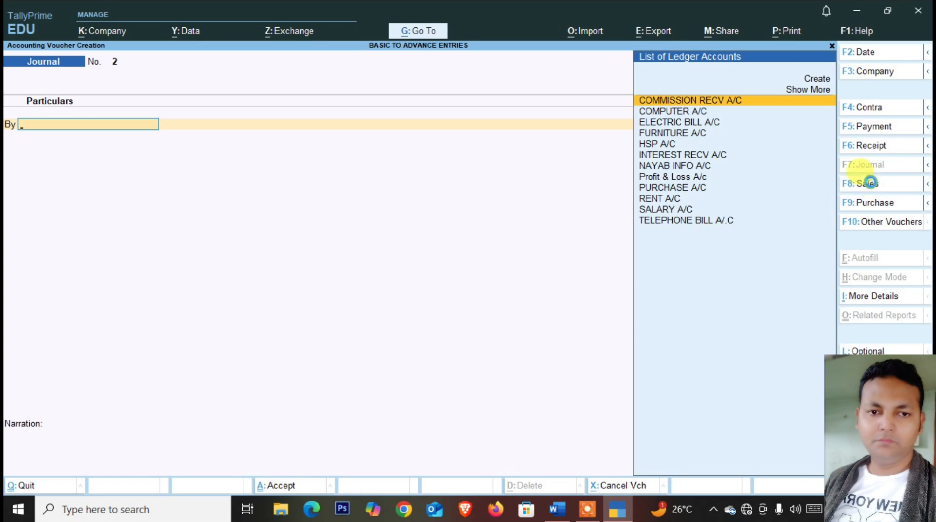
left_click(862, 147)
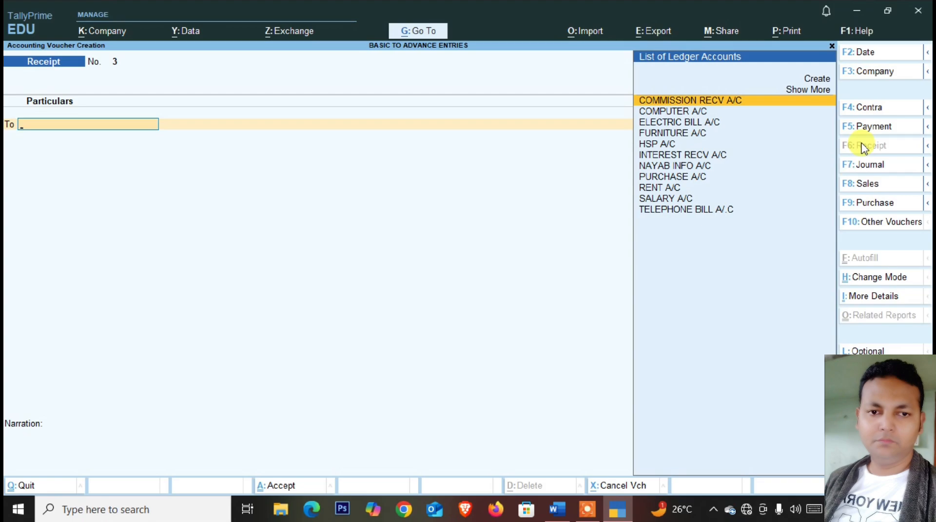
Create the ledger SALES A/C under Sales Accounts for the credit line and skip its inventory allocations
key("alt+c")
type("SAL")
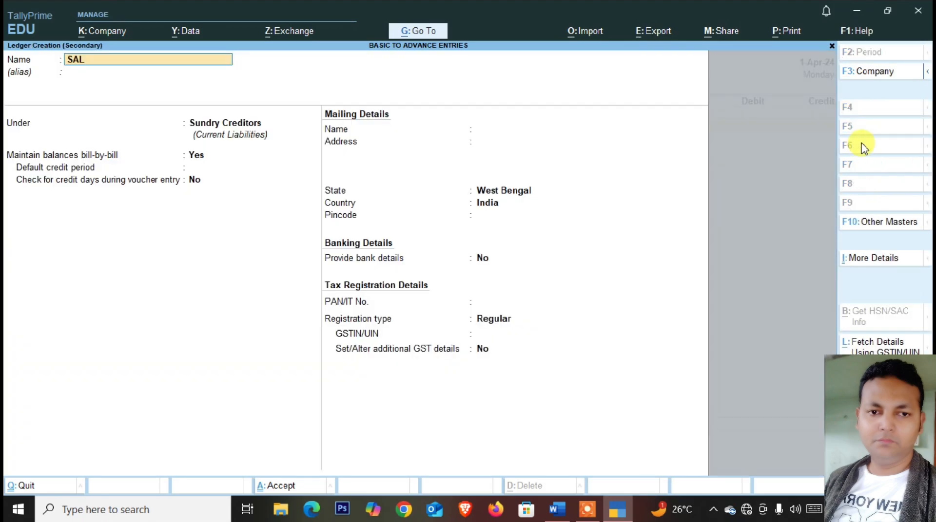
type("ES A/C")
key("Return")
key("Return")
type("S")
key("Return")
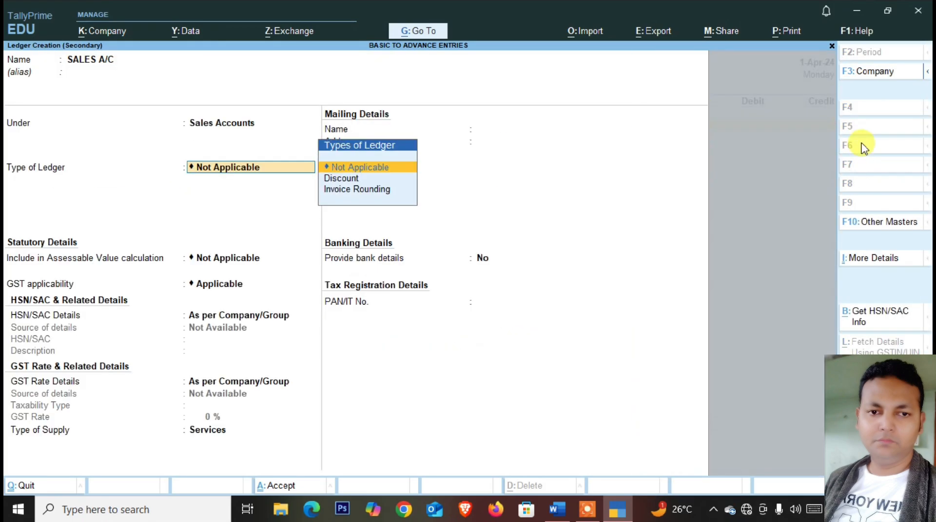
key("ctrl+a")
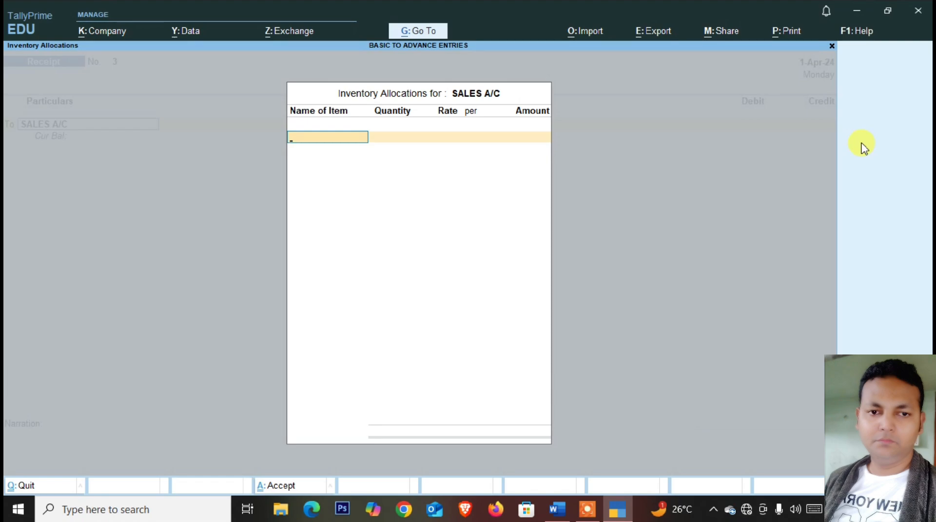
key("Escape")
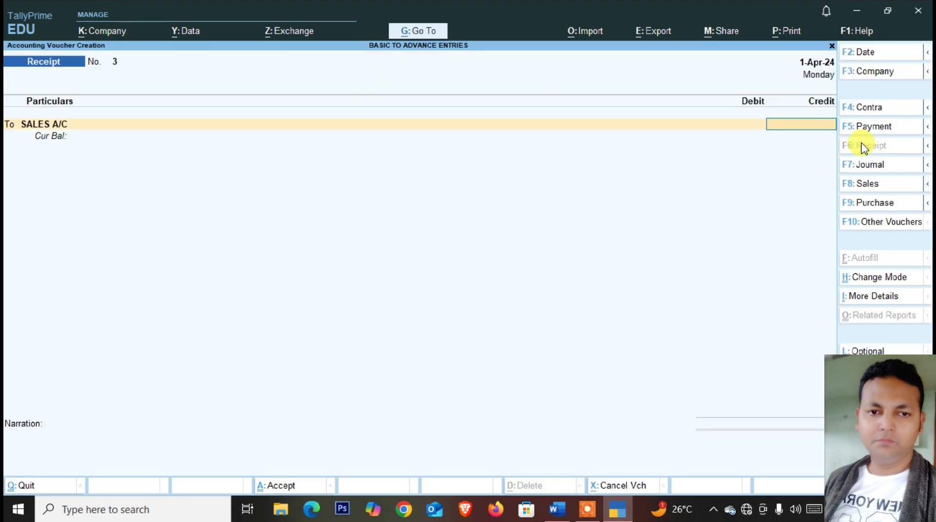
Credit SALES A/C with 15000, debit Cash with 15,000.00 and save the receipt voucher
type("15000")
key("Return")
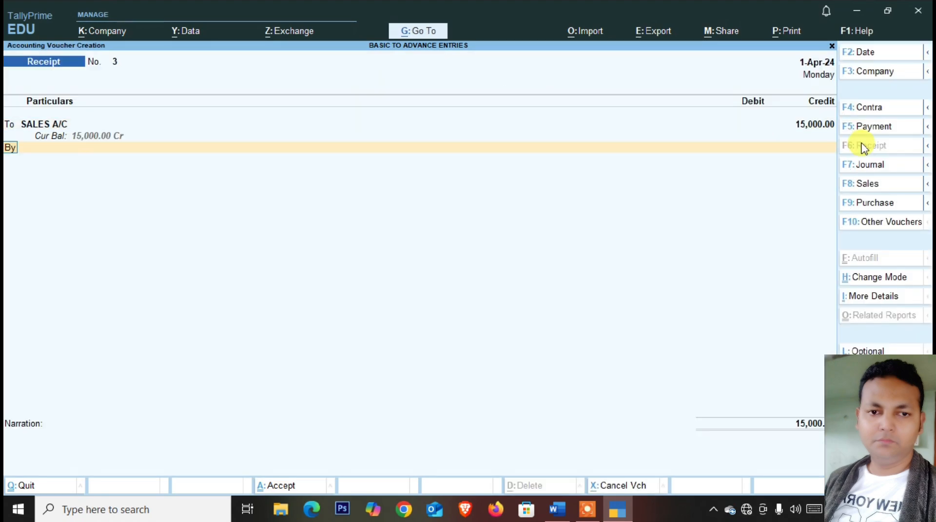
key("Return")
key("Return")
key("Return")
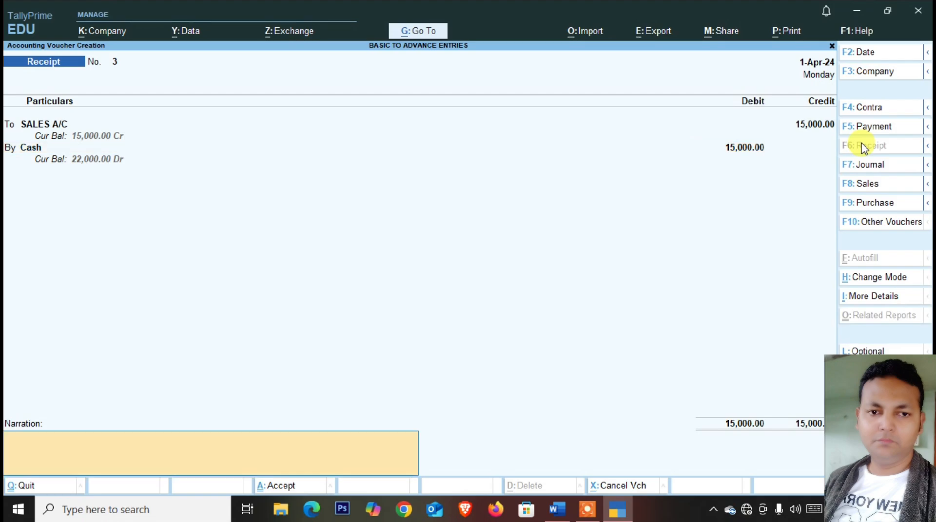
key("Return")
key("Return")
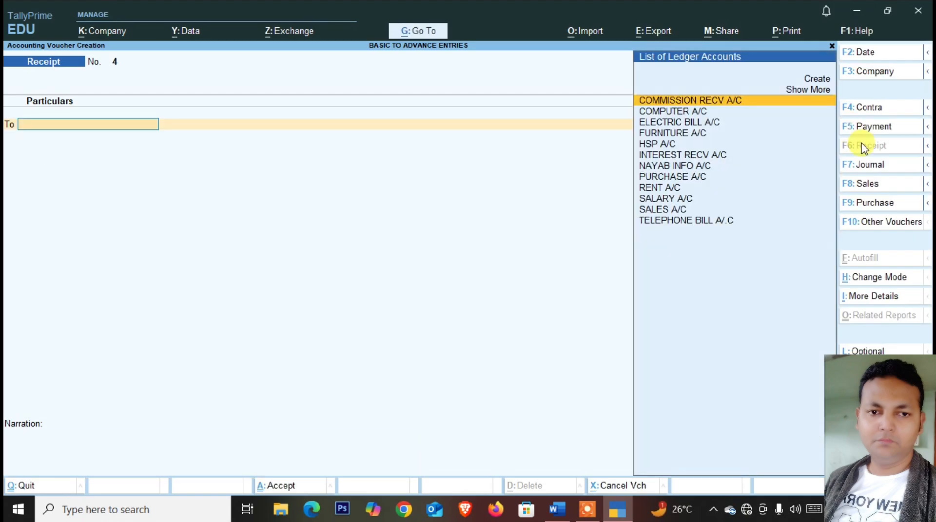
Consult the remaining sales entries in Word, then switch back to TallyPrime and change the voucher type to Sales
key("alt+Tab")
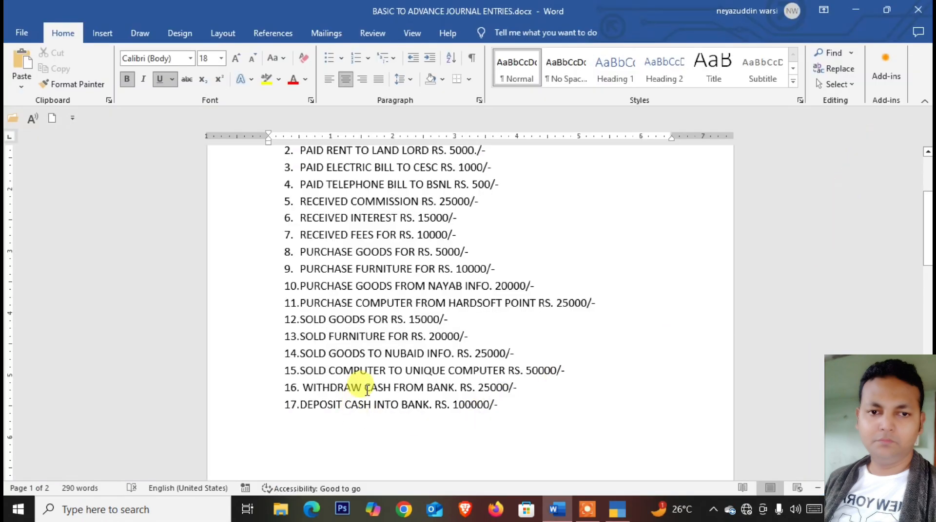
key("alt+Tab")
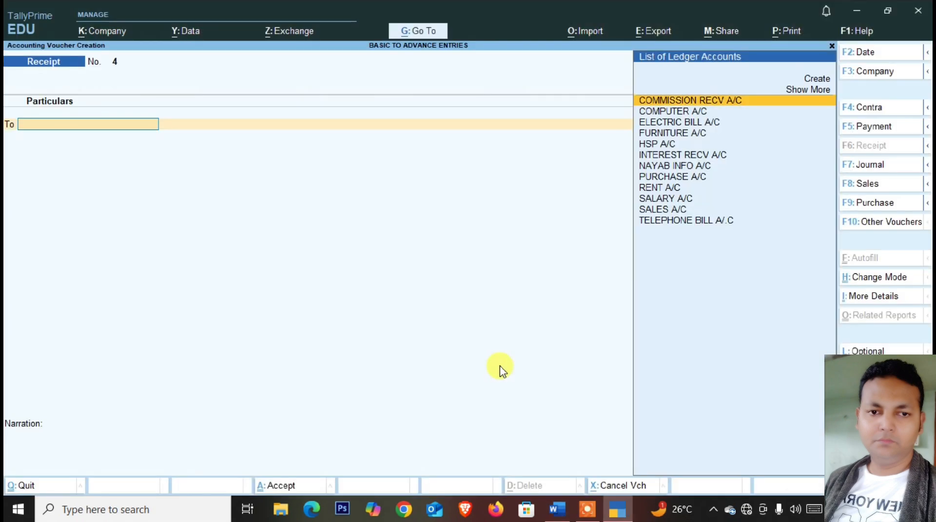
left_click(870, 184)
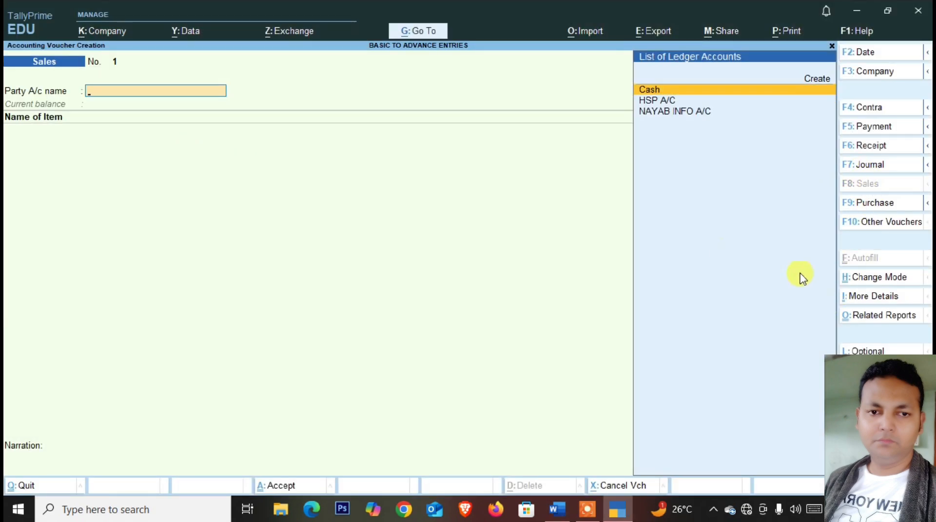
Change the sales voucher's mode from item invoice to As Voucher
left_click(873, 279)
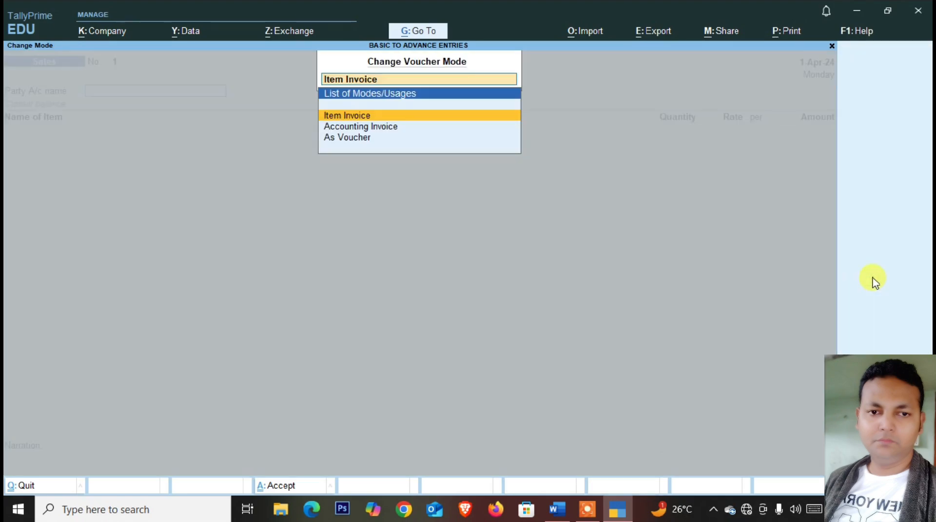
left_click(361, 139)
left_click(361, 139)
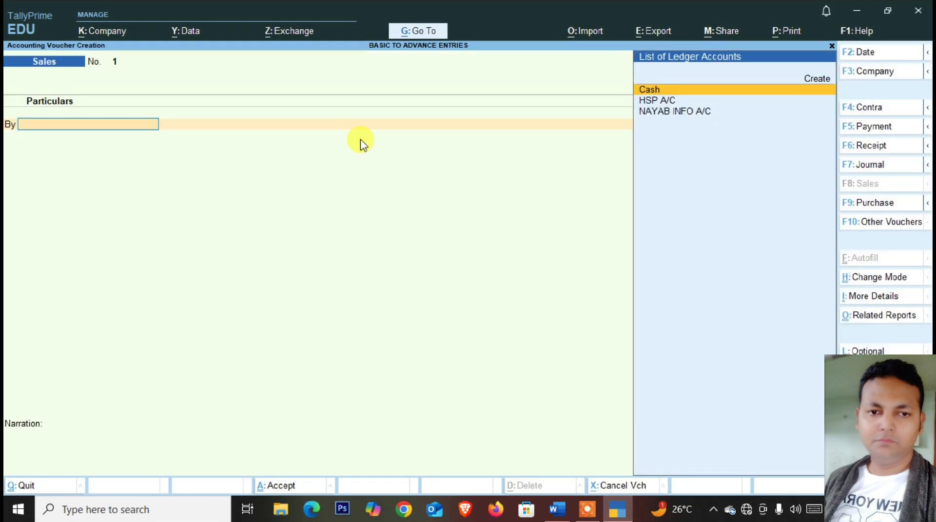
Create the ledger NUBAID A/C under Sundry Debtors for the debit line and accept its dispatch and party details without changes
key("alt+c")
type("N")
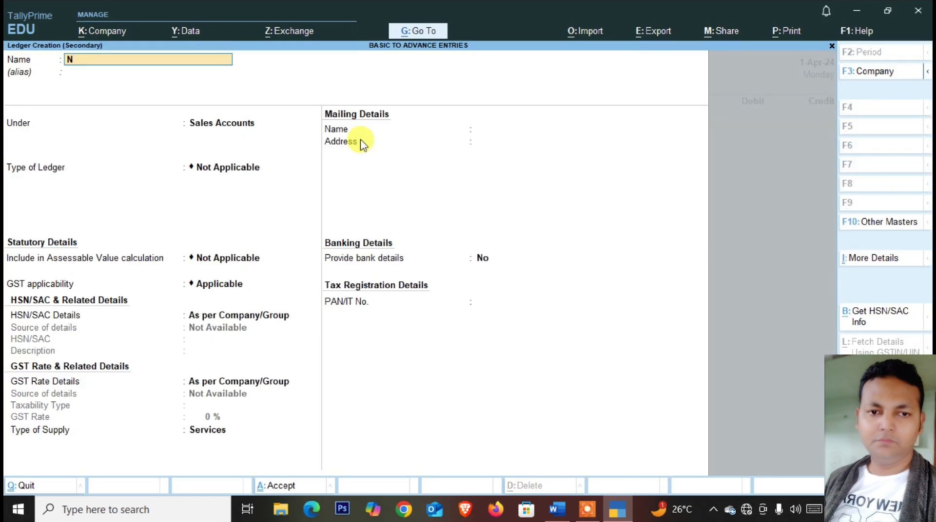
type("UBAID A/C")
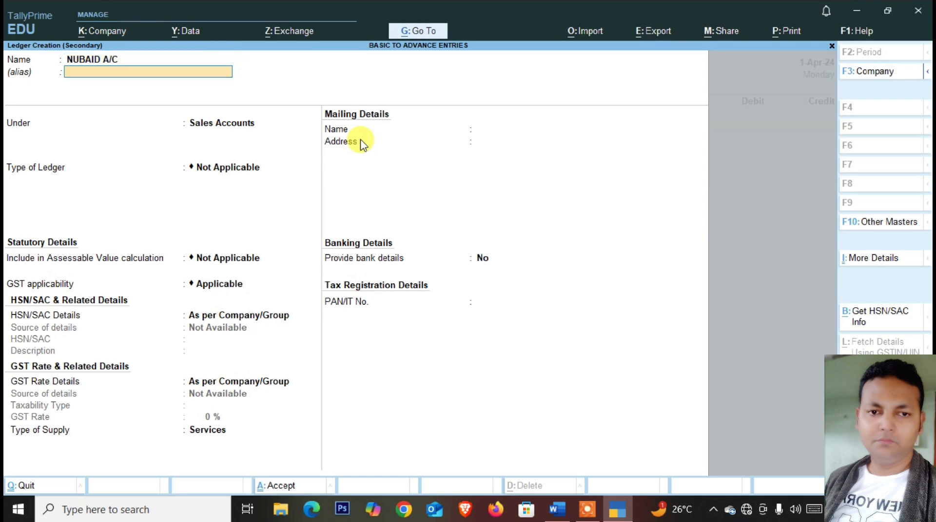
key("Return")
type("SUN")
key("Down")
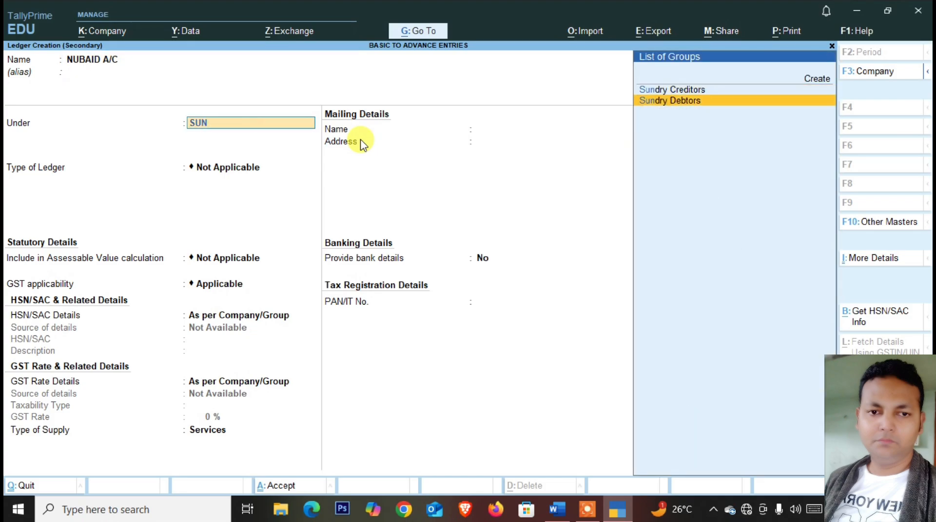
key("Return")
key("ctrl+a")
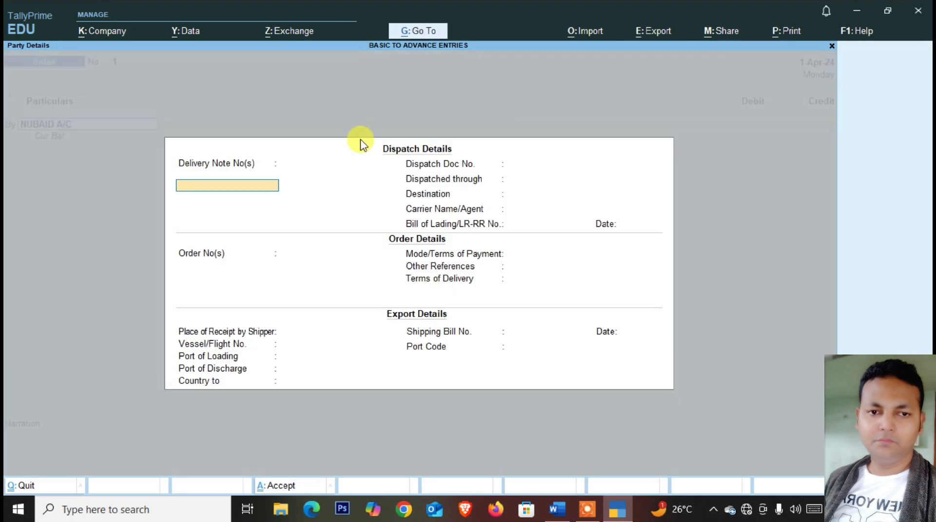
key("ctrl+a")
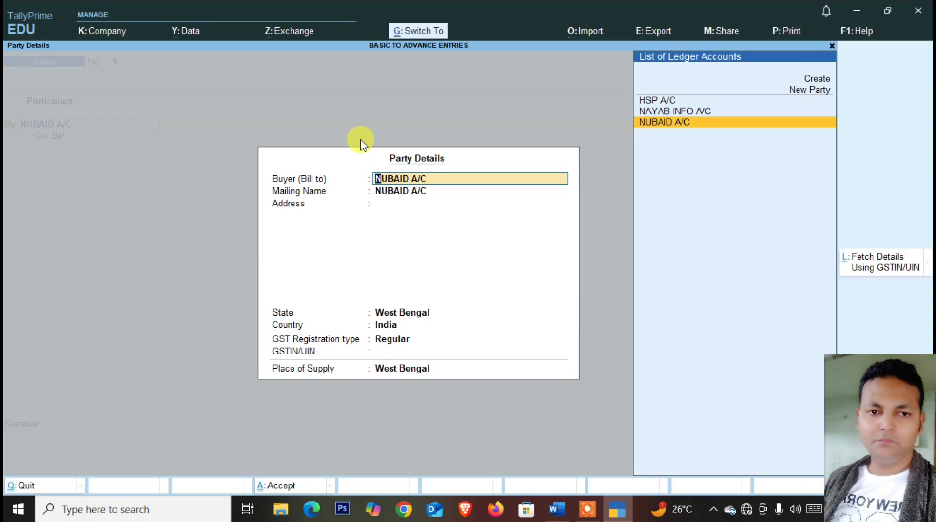
key("ctrl+a")
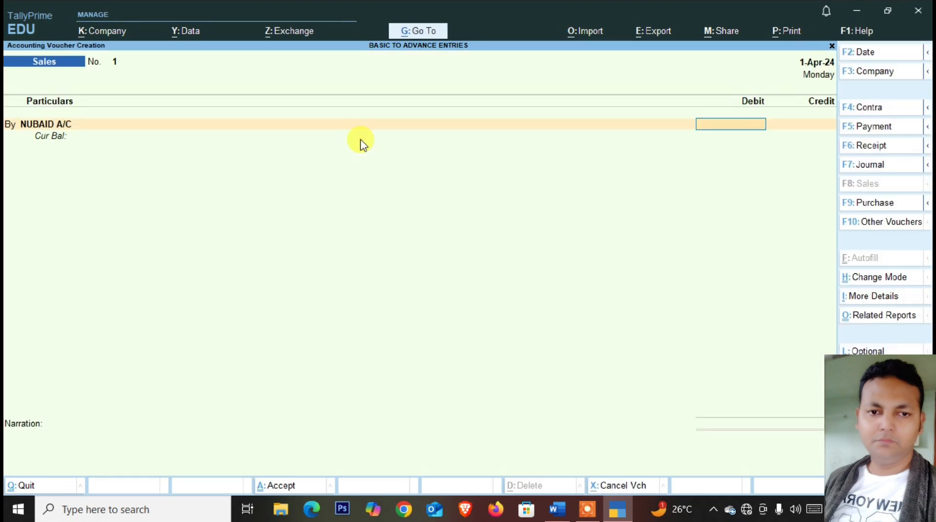
Check the fourteenth entry's amount in Word, then switch back to TallyPrime and debit NUBAID A/C with 25000
type("2")
key("alt+Tab")
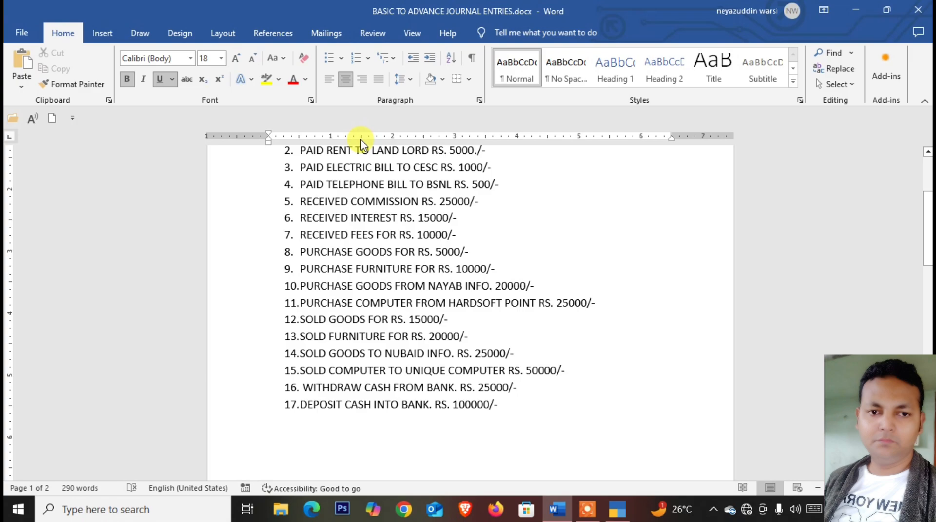
key("alt+Tab")
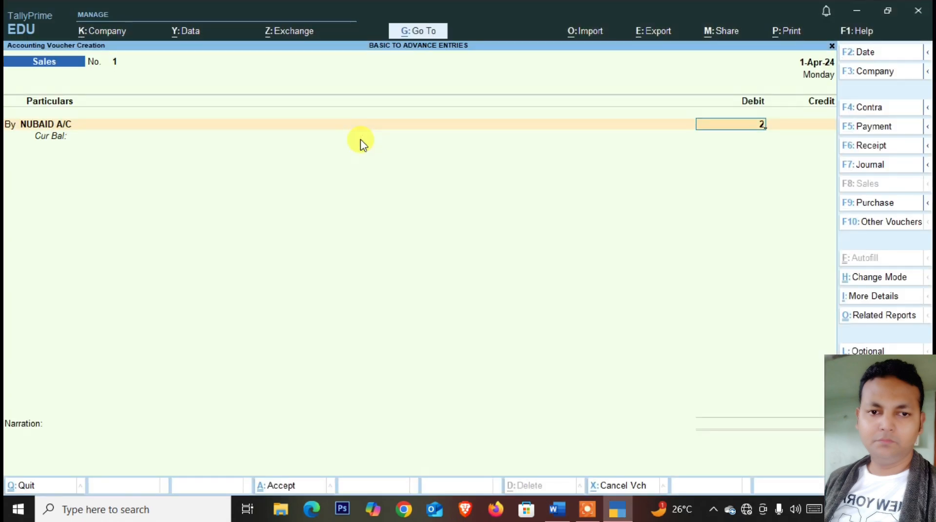
type("25")
key("BackSpace")
key("BackSpace")
key("BackSpace")
type("25000")
key("Return")
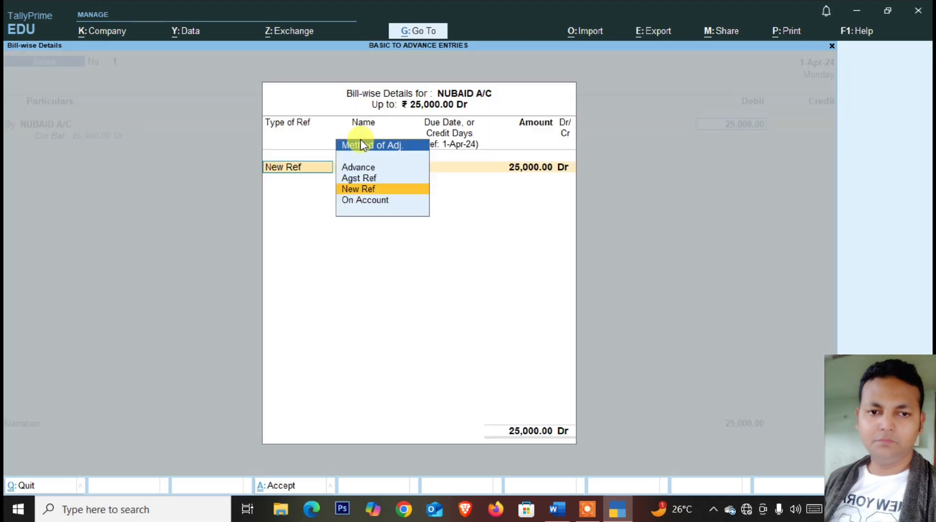
Allocate the full NUBAID A/C debit to a New Ref bill named NB/001
key("Return")
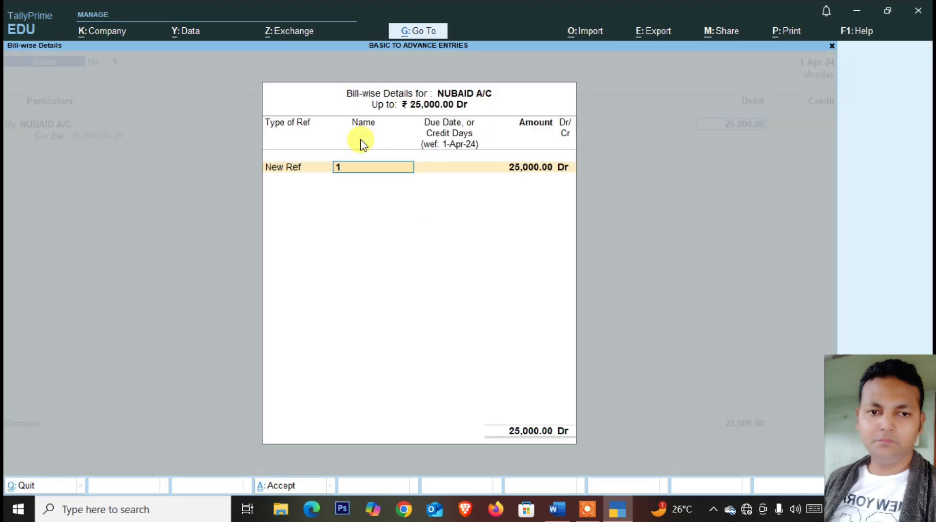
type("NB/001")
key("Return")
key("Return")
key("Return")
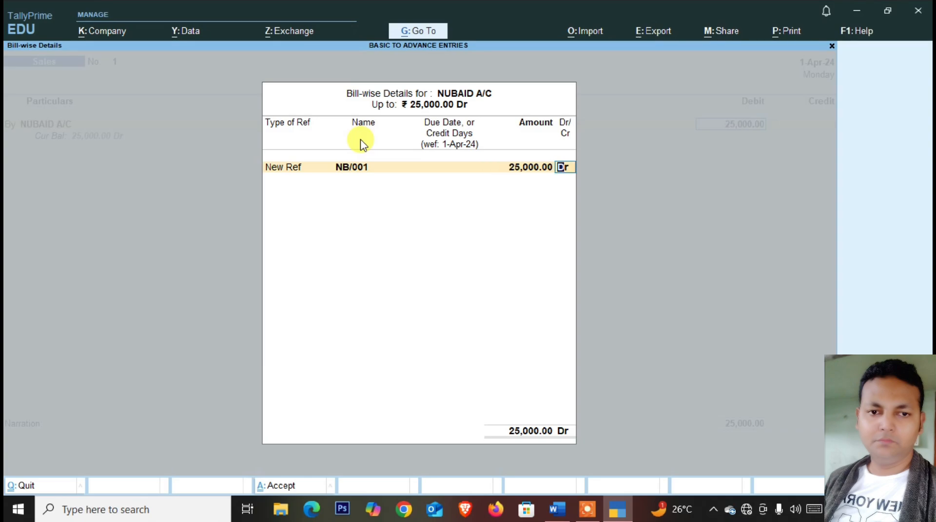
key("Return")
Credit SALES A/C with 25,000.00, skip its inventory allocations and save the sales voucher
key("Return")
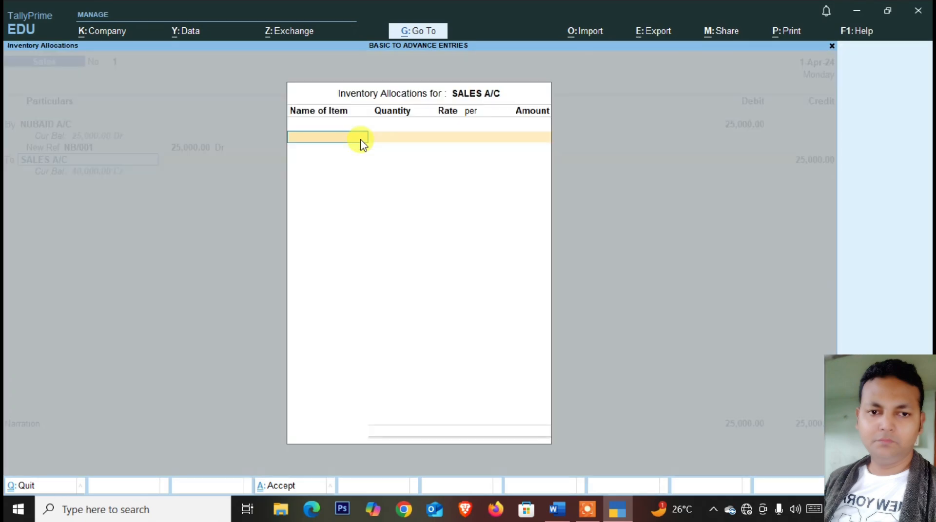
key("Return")
key("Return")
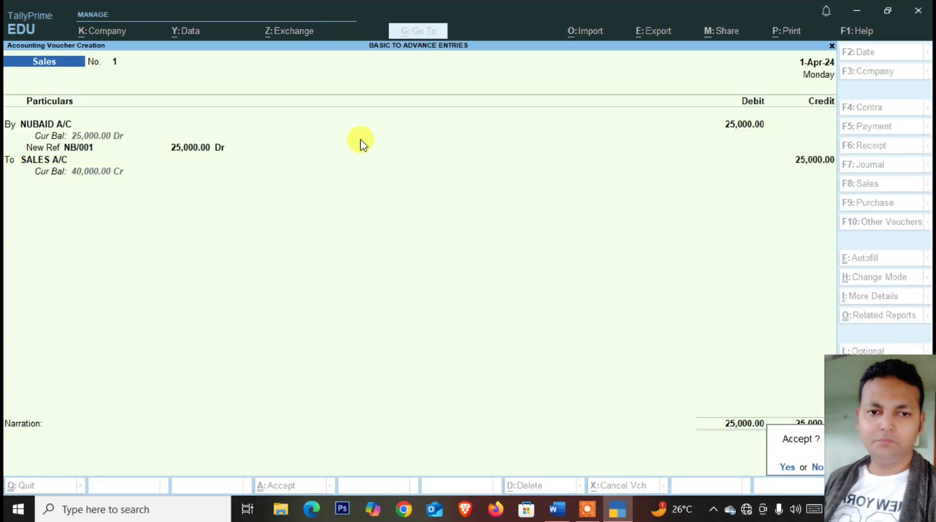
key("Return")
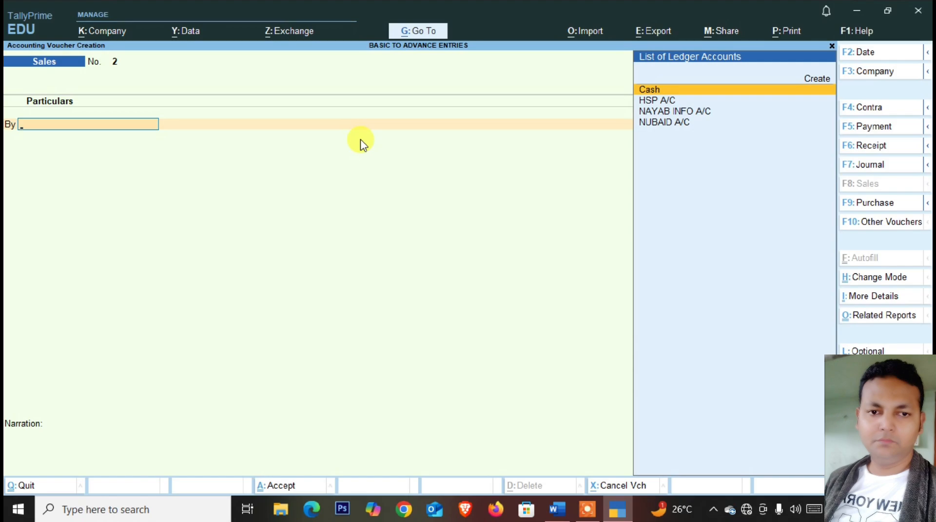
Consult the fifteenth entry, the computer sale, in Word, then switch back to TallyPrime and change the voucher type to Journal
key("alt+Tab")
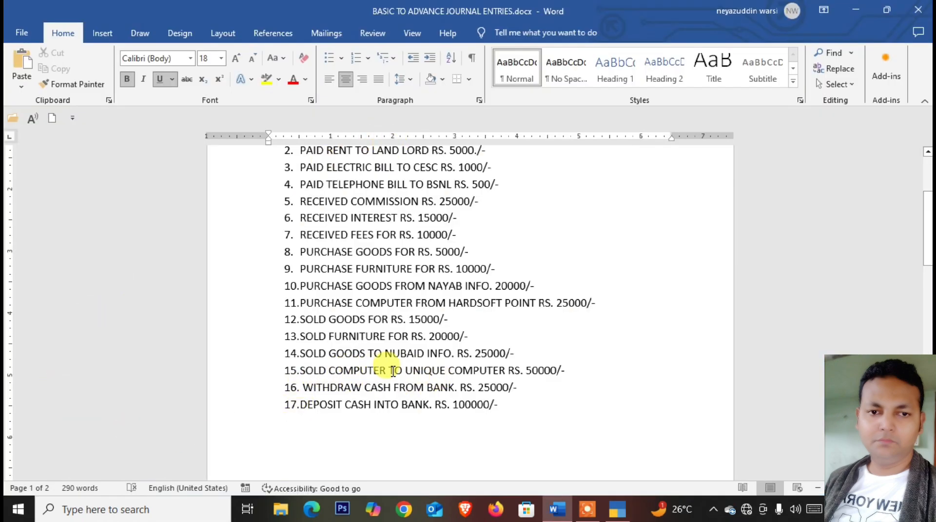
key("alt+Tab")
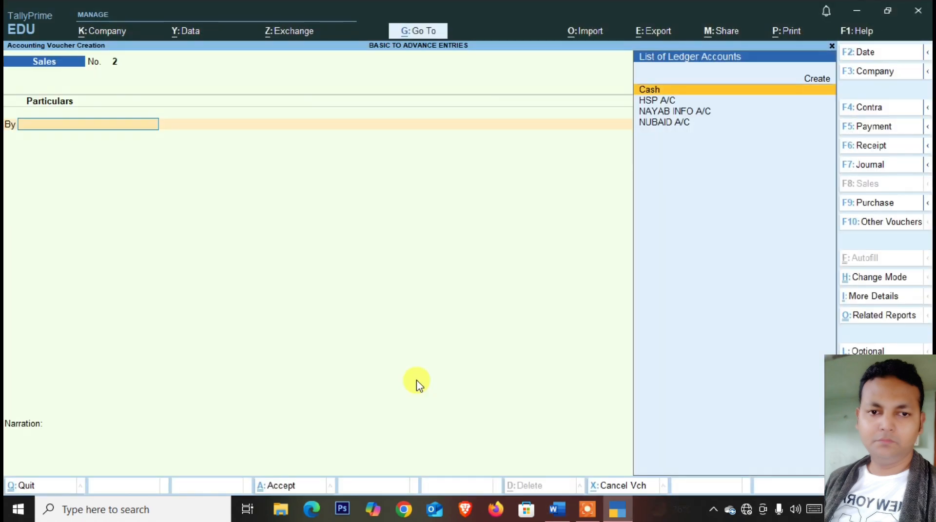
key("alt+Tab")
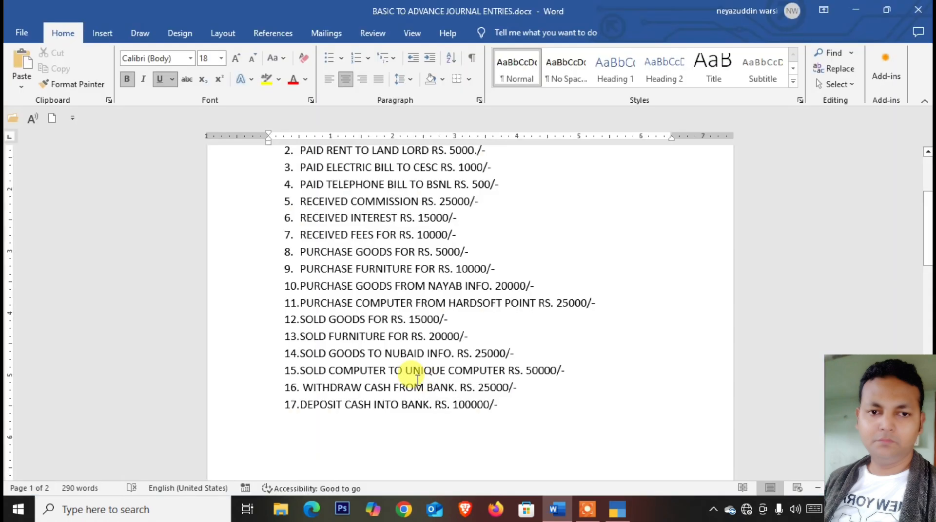
key("alt+Tab")
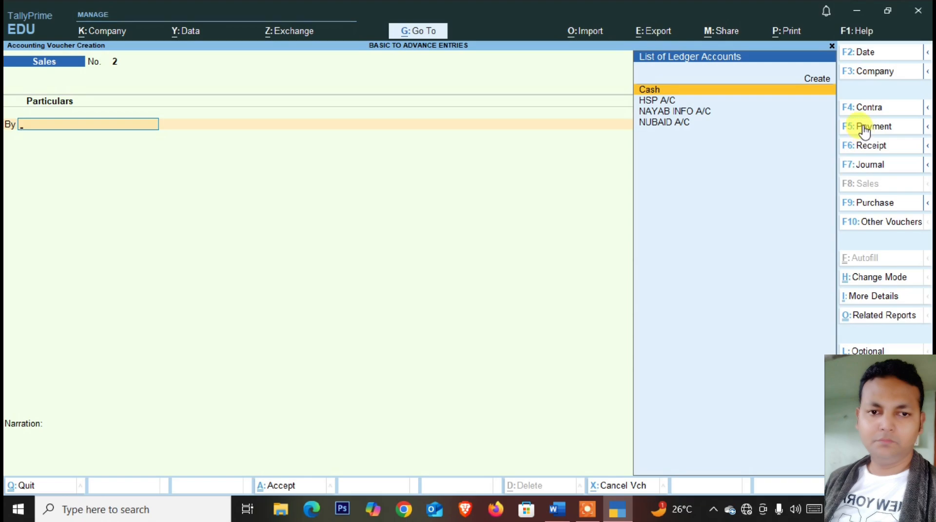
left_click(865, 165)
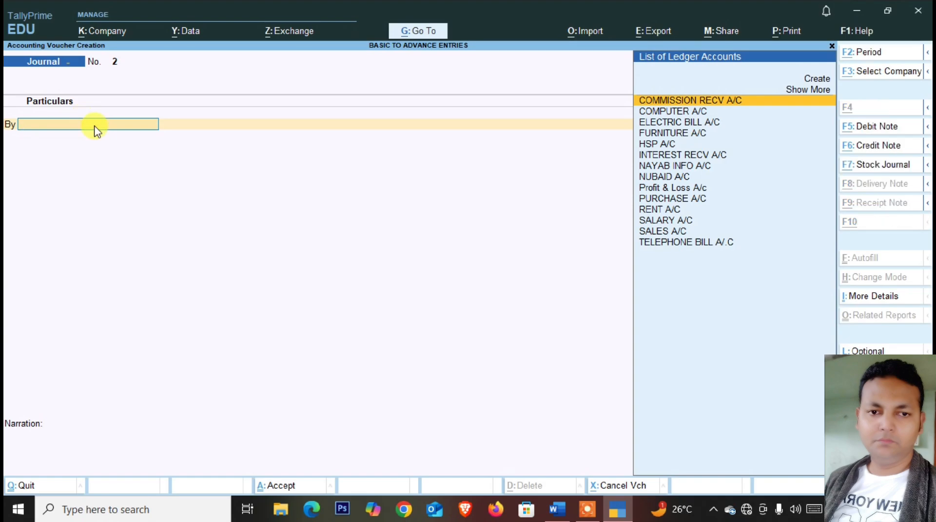
Create the ledger UCP A/C under Sundry Debtors for the journal's debit line
key("alt+c")
type("UCP A/C")
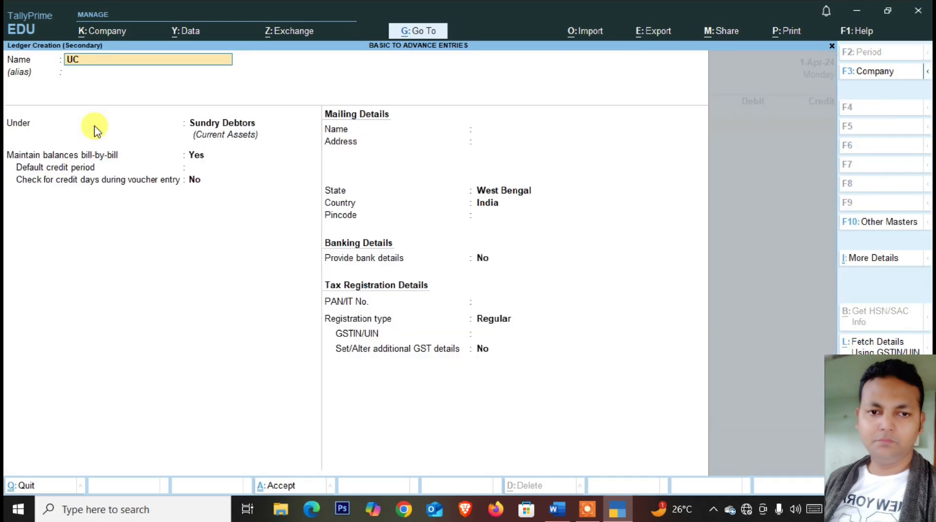
key("Return")
key("Return")
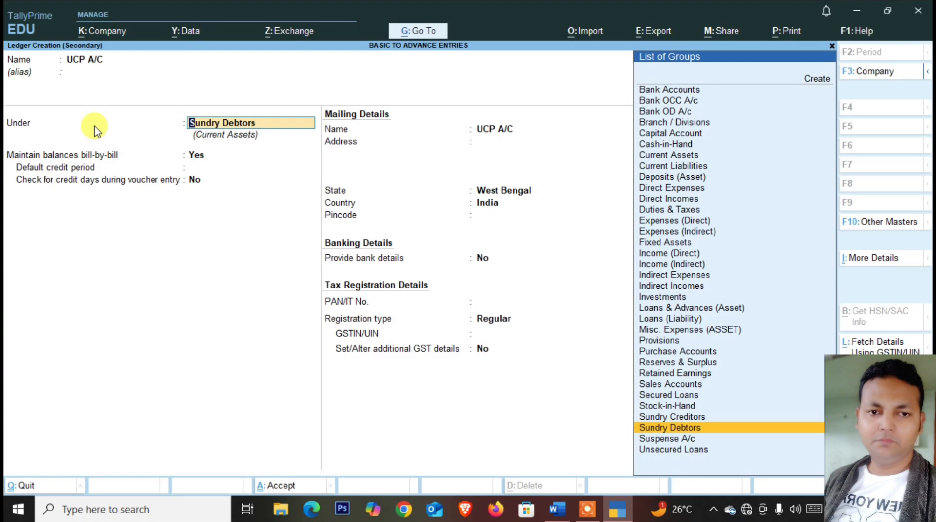
key("Return")
key("ctrl+a")
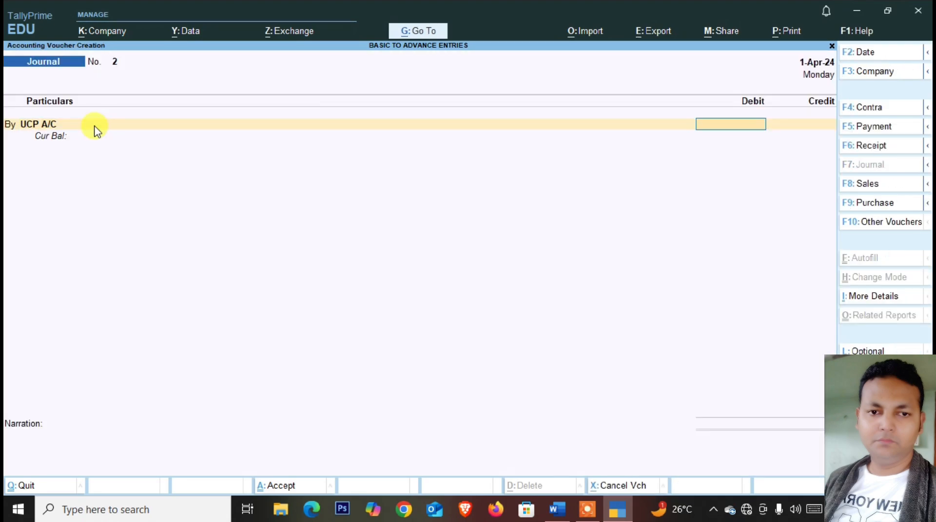
Check the computer sale's amount in Word, then switch back to TallyPrime and debit UCP A/C with 50000
key("alt+Tab")
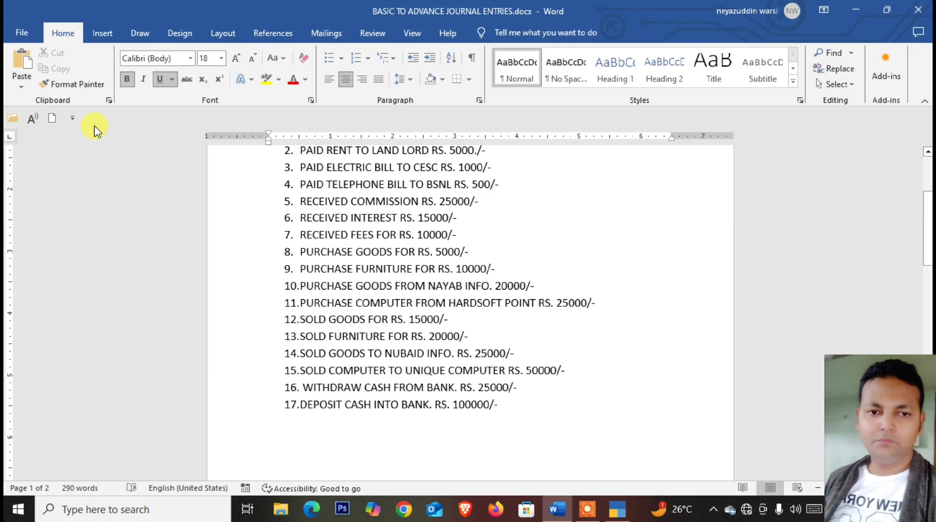
key("alt+Tab")
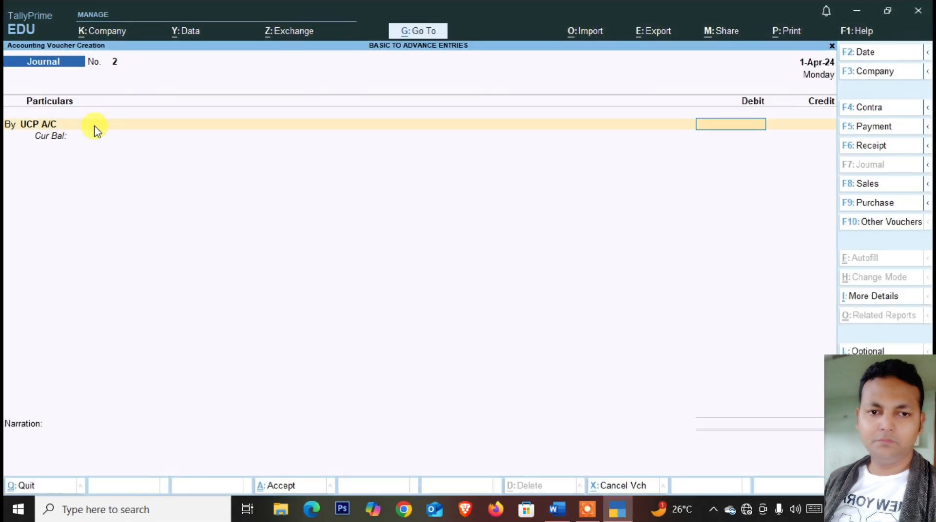
type("50000")
key("Return")
Allocate the full UCP A/C debit to a New Ref bill, keeping the suggested reference 2
key("Up")
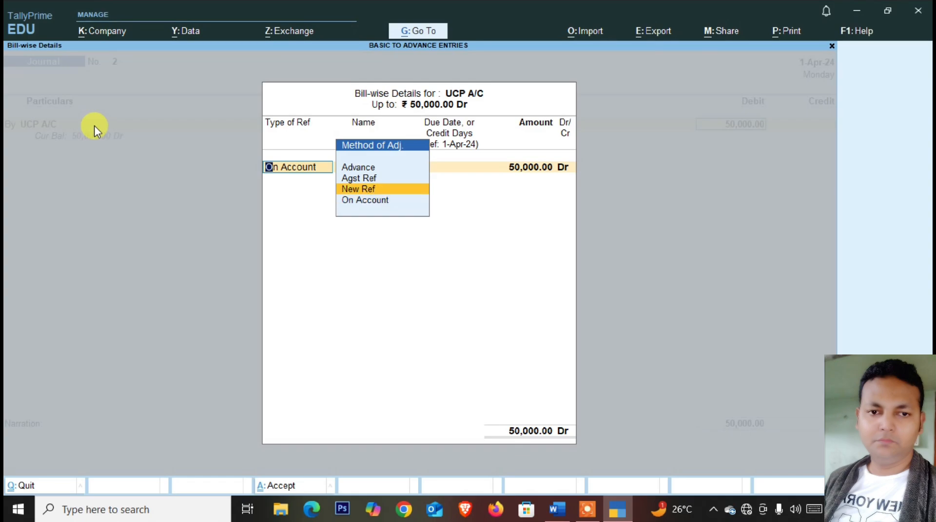
key("Return")
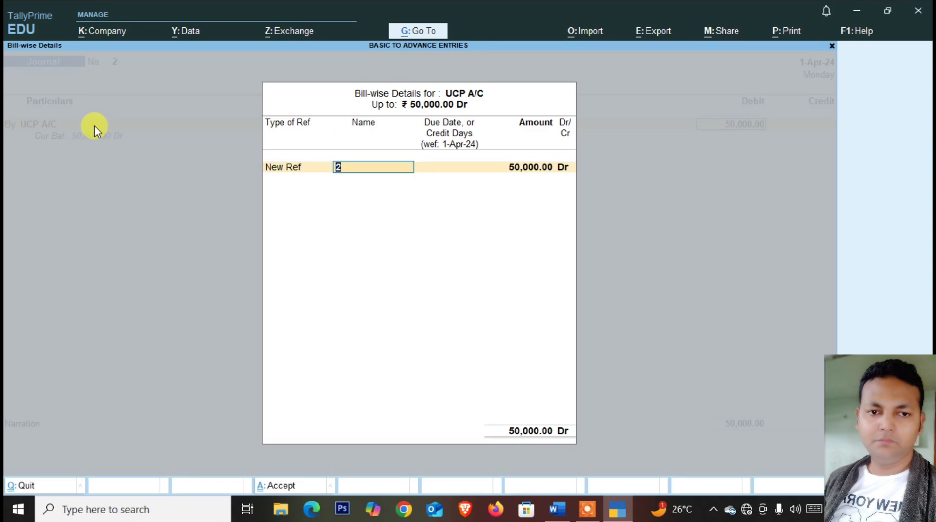
key("Return")
key("Return")
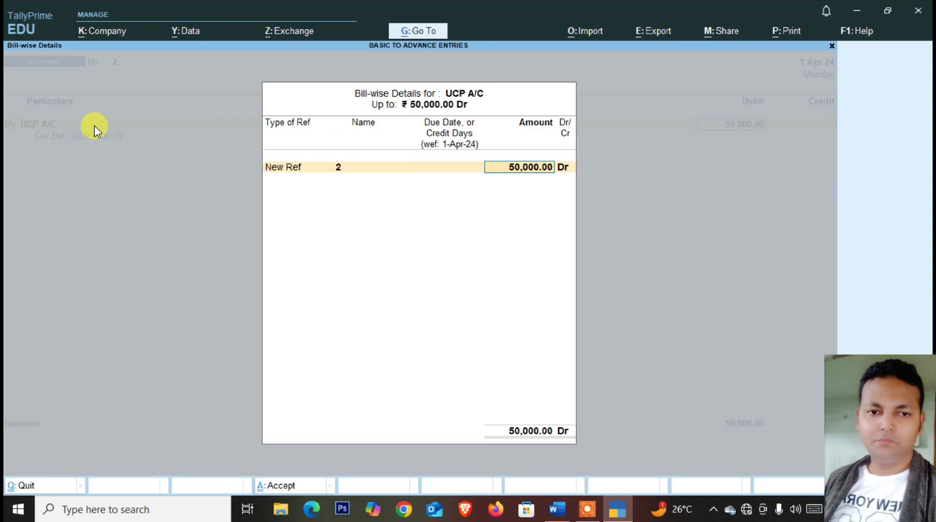
key("Return")
key("Return")
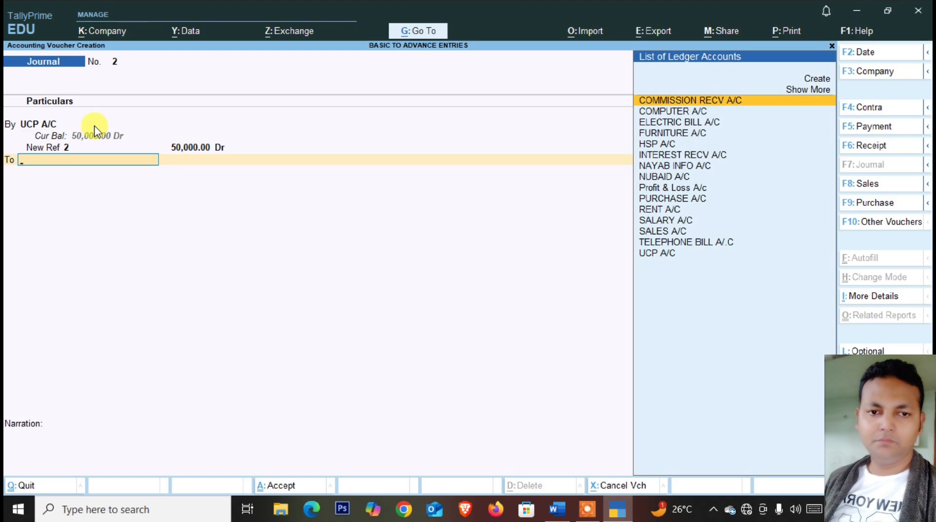
Credit COMPUTER A/C with 50,000.00 and save the journal voucher
type("co")
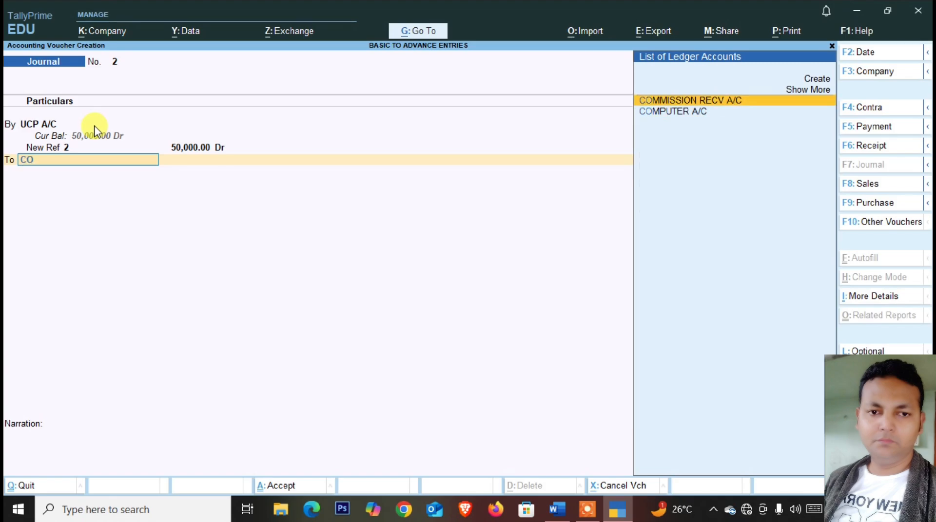
key("Down")
key("Return")
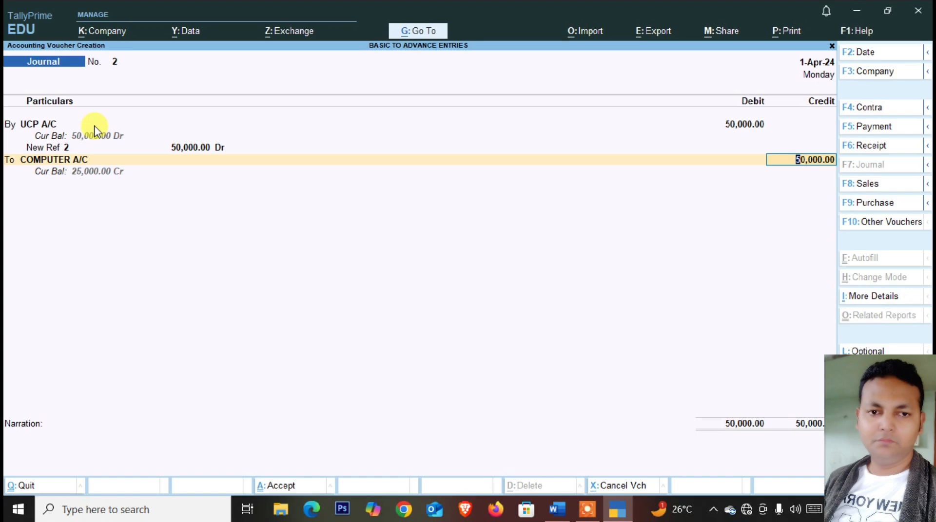
key("Return")
key("Return")
key("Return")
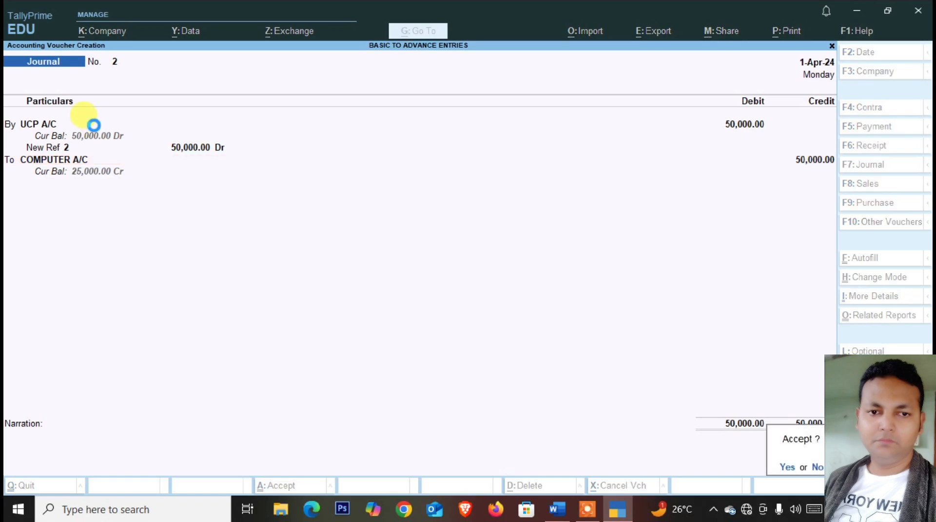
Check the bank withdrawal entry in Word, then switch back to TallyPrime and start a contra voucher
key("alt+Tab")
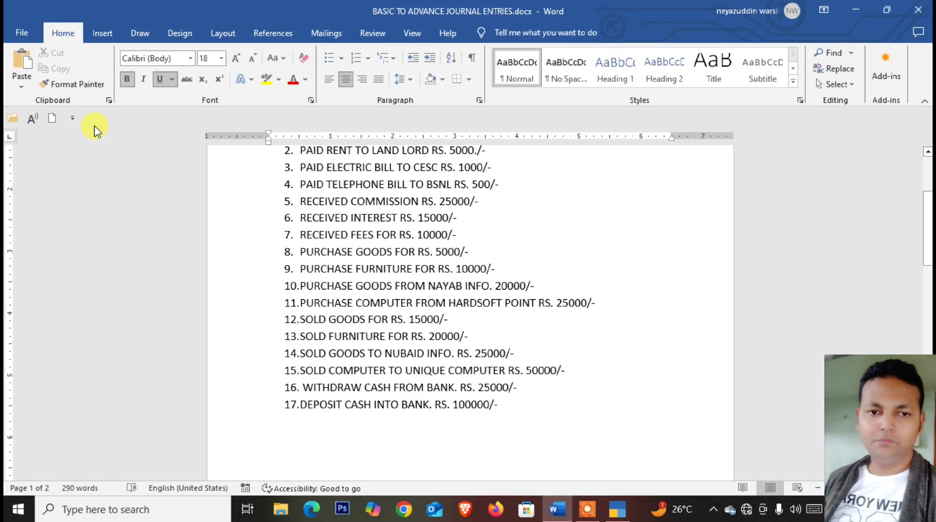
key("alt+Tab")
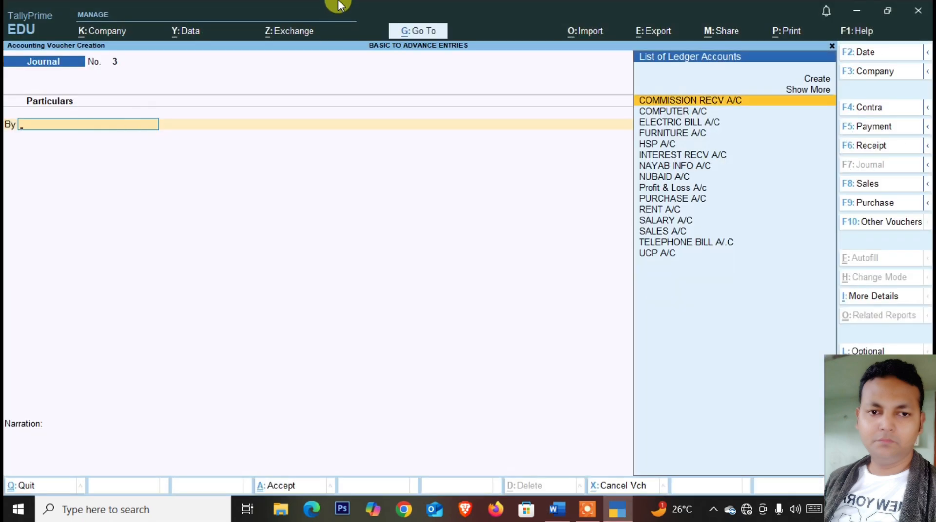
left_click(868, 108)
key("alt+Tab")
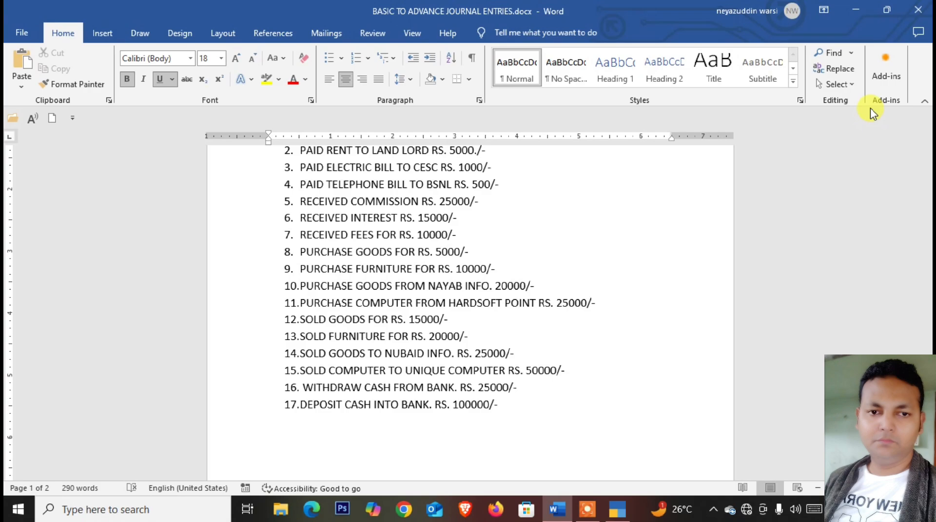
key("alt+Tab")
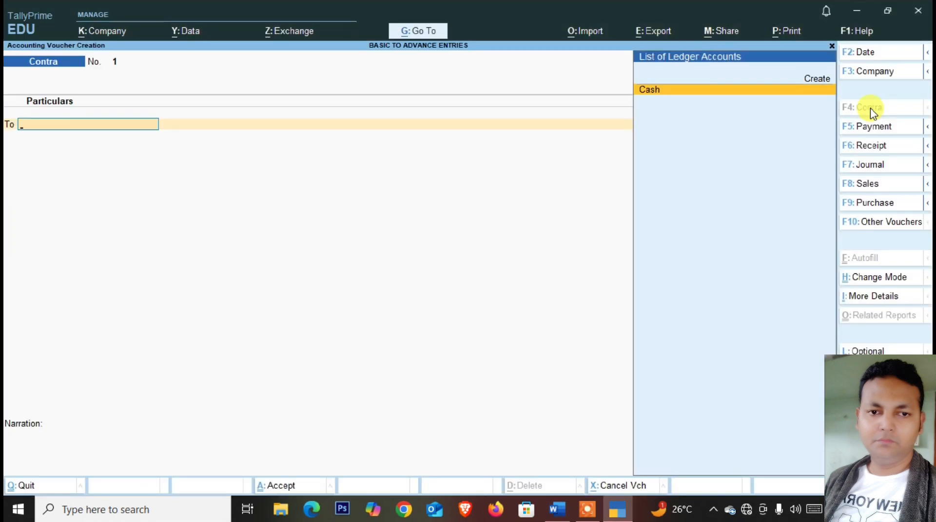
Create the ledger BANK A/C under Bank Accounts for the contra voucher's credit line
type("A")
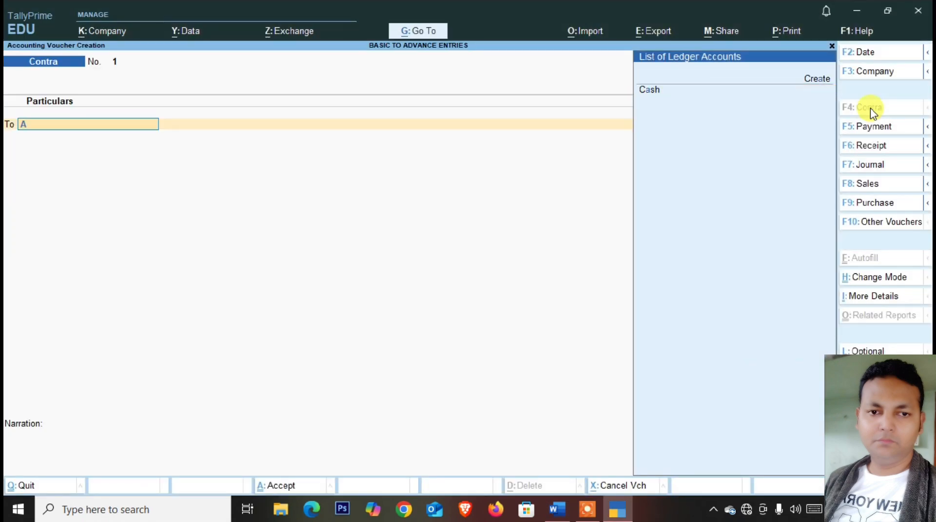
key("BackSpace")
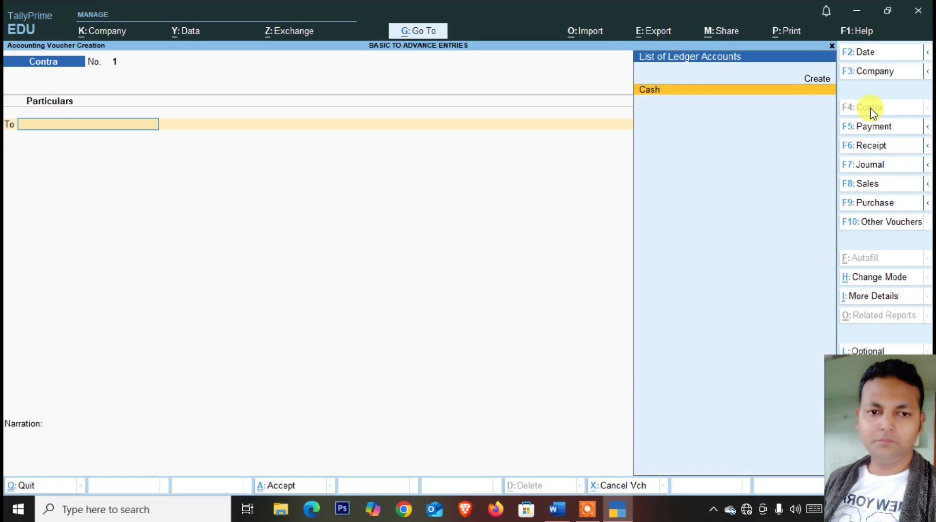
key("alt+c")
type("BANK")
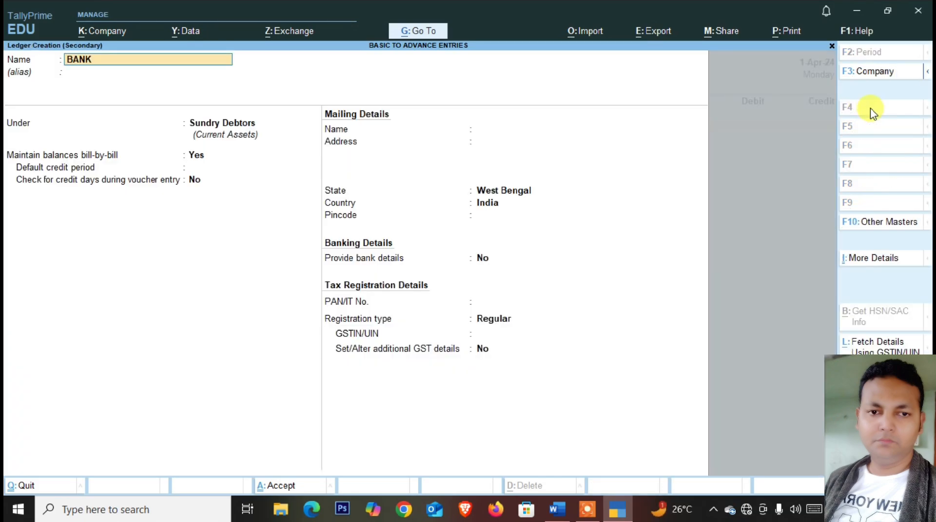
type(" A/C")
key("Return")
type("BA")
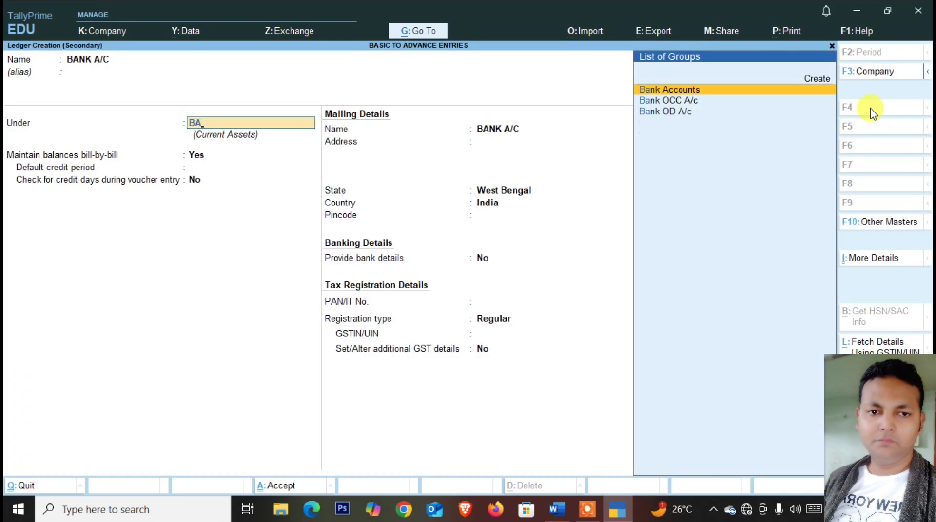
key("Return")
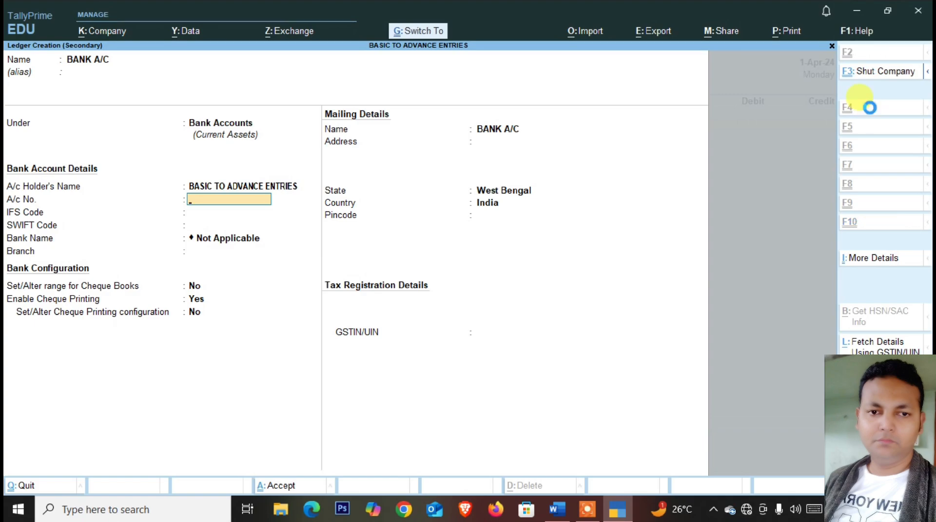
key("ctrl+a")
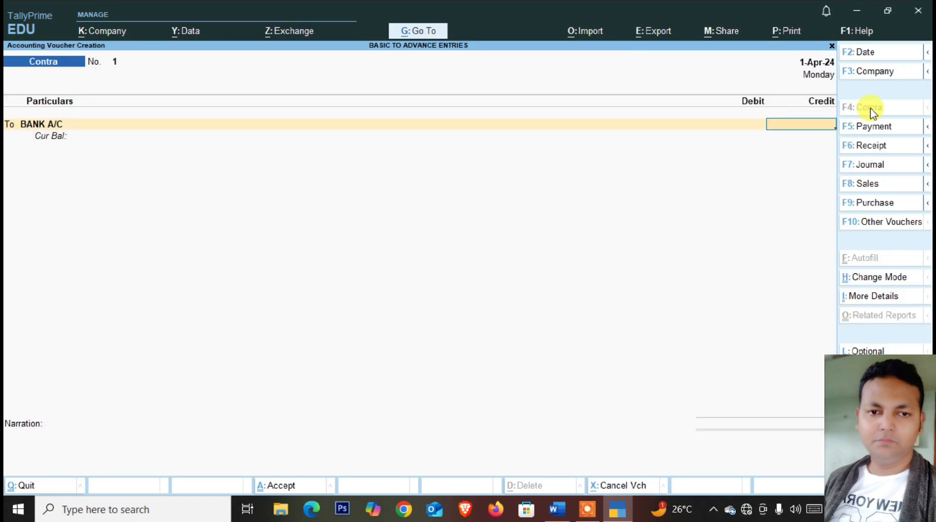
Check the withdrawal amount in Word, then credit BANK A/C with 25000 in TallyPrime as a Cheque without an instrument number
key("alt+Tab")
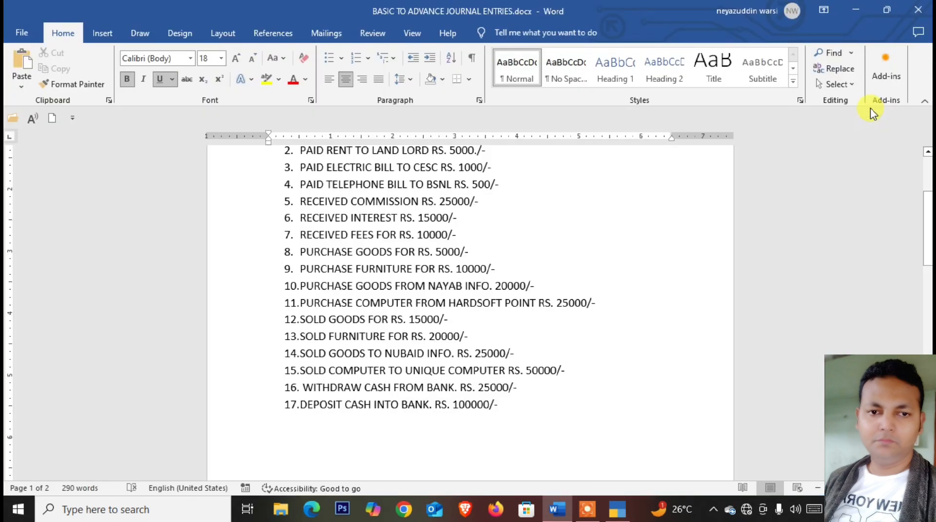
key("alt+Tab")
type("25000")
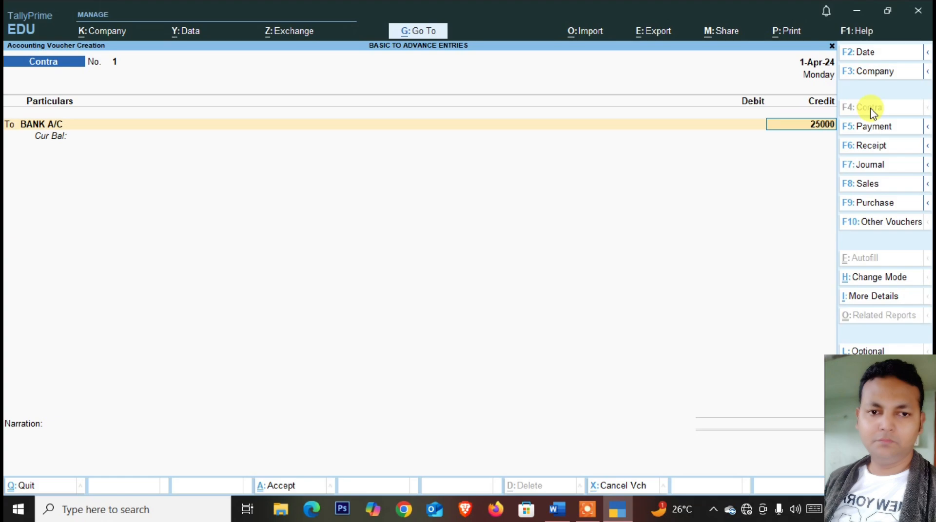
key("Return")
key("Return")
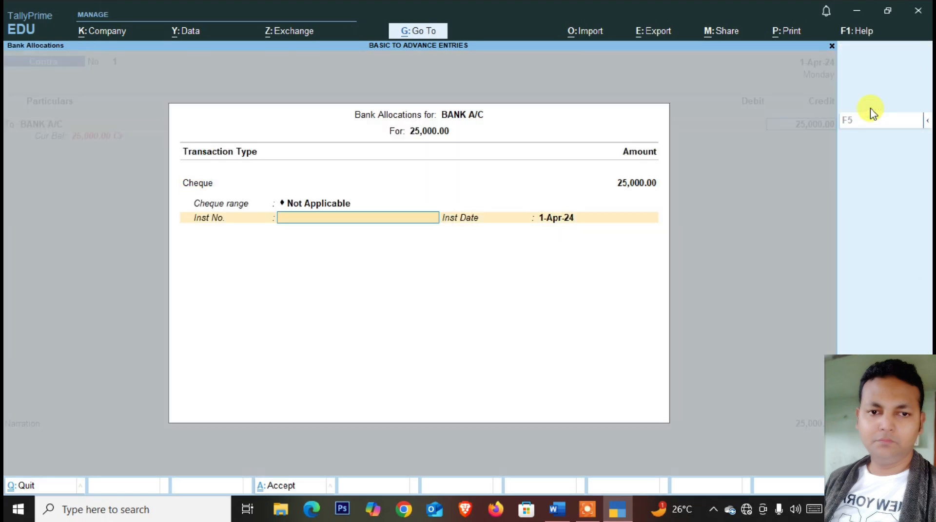
key("Return")
key("Return")
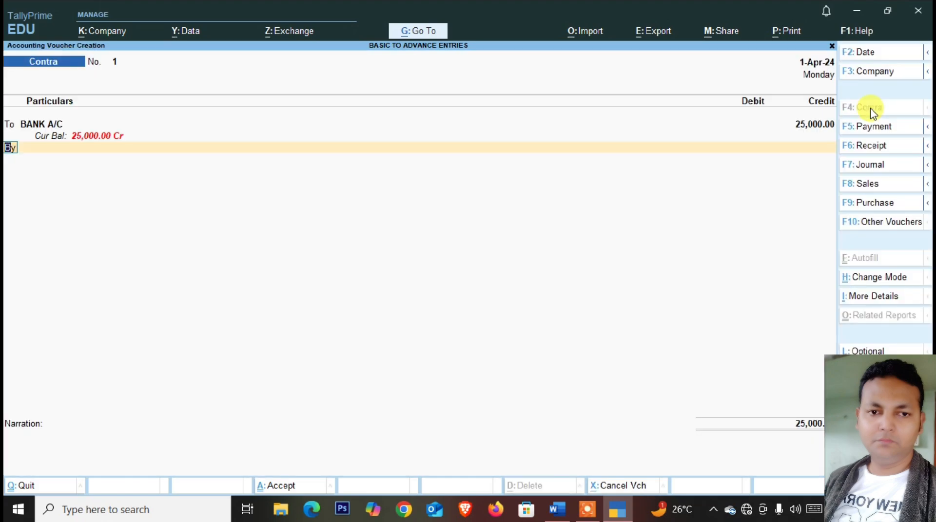
Debit Cash with 25,000.00 and save the contra voucher without a narration
key("Down")
key("Return")
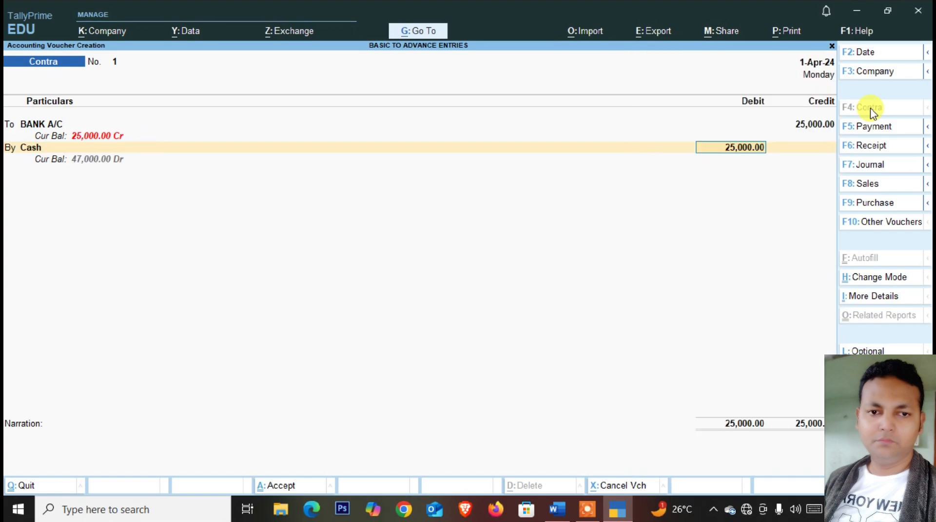
key("Return")
key("Return")
key("Return")
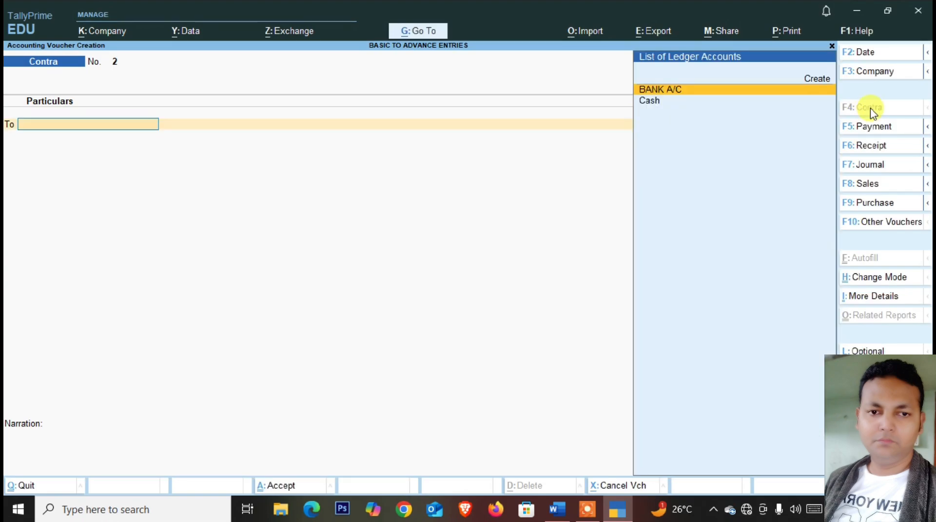
Check the bank deposit entry in Word, then switch back to TallyPrime and choose Cash as the new contra voucher's credit ledger
key("alt+Tab")
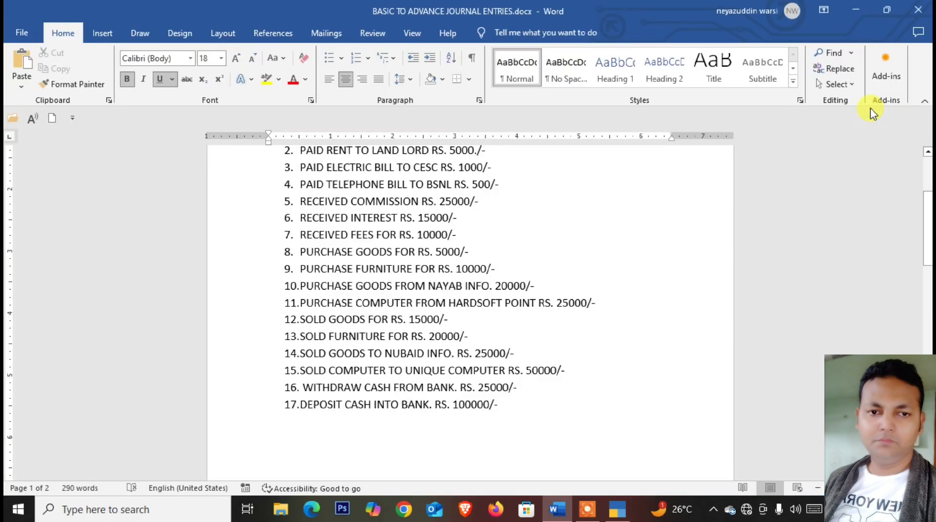
key("alt+Tab")
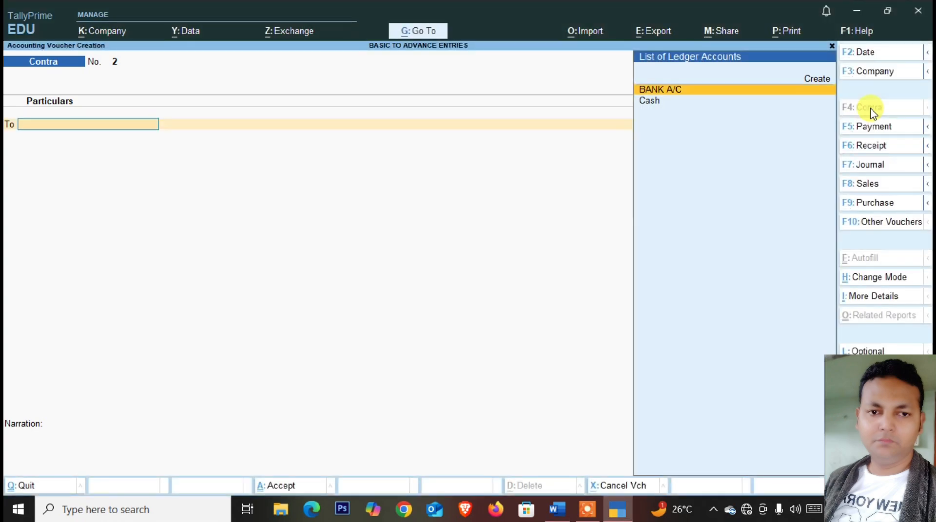
type("ca")
key("Return")
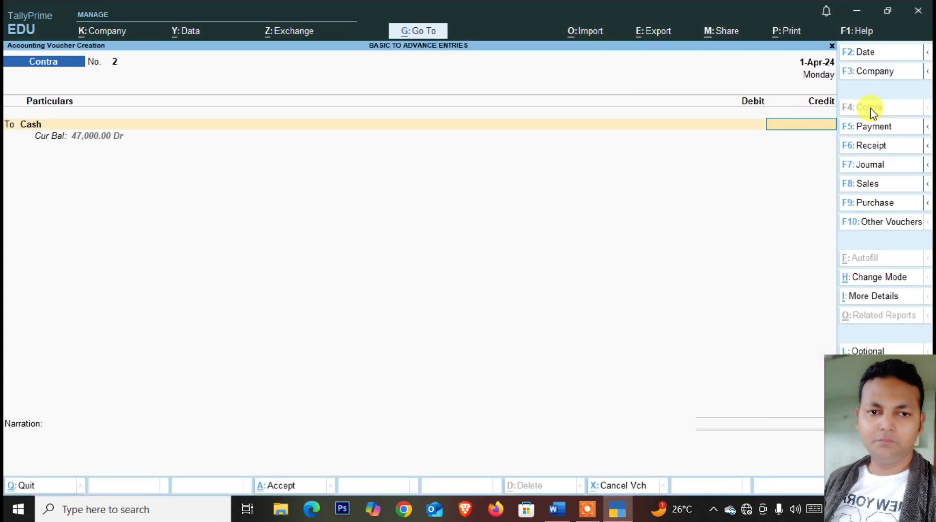
Look at the deposit entry in Word again, then return to TallyPrime and credit Cash with 20000
key("alt+Tab")
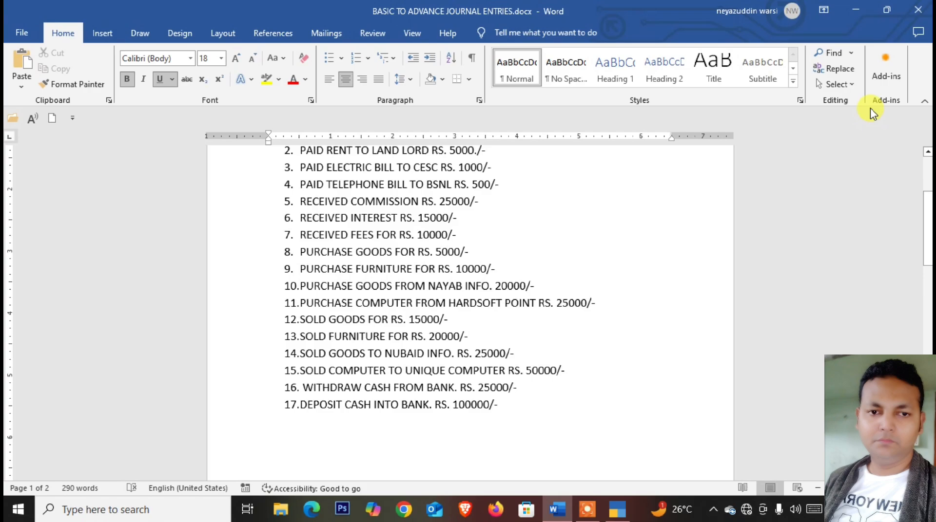
key("alt+Tab")
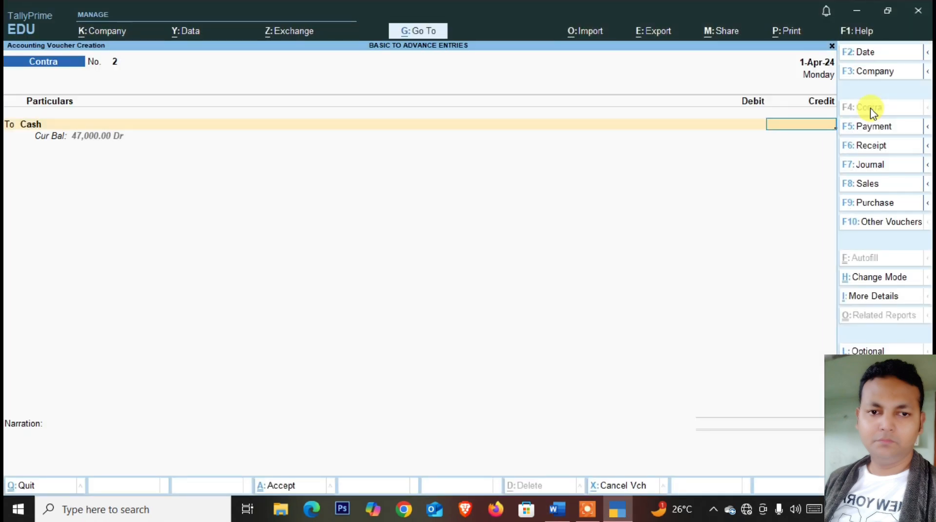
type("2500")
key("BackSpace")
key("BackSpace")
key("BackSpace")
key("BackSpace")
type("20000")
key("Return")
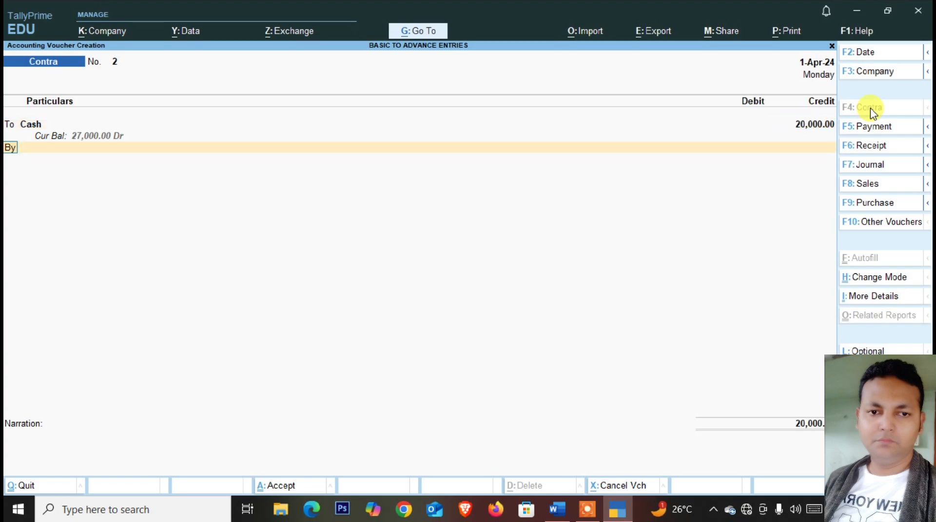
Debit BANK A/C with 20,000.00 and keep Cash as the transaction type in its bank allocation
key("Return")
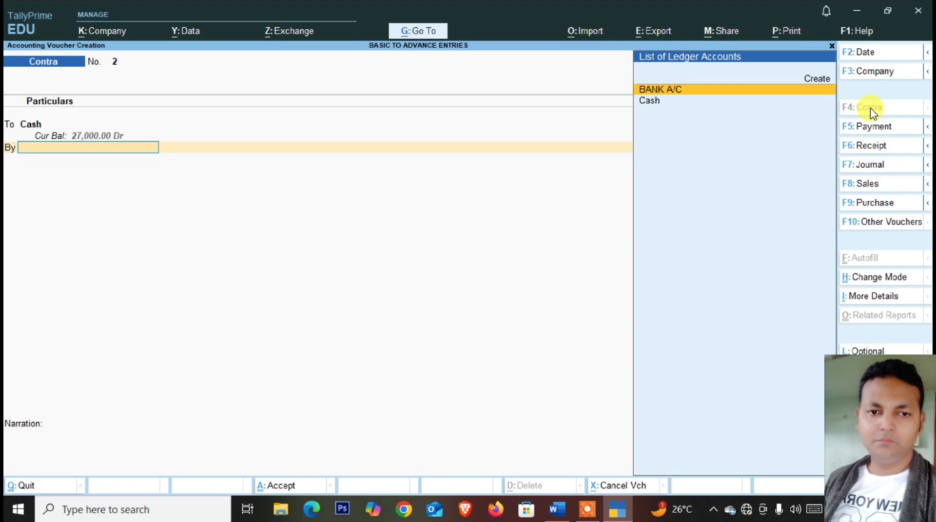
key("Return")
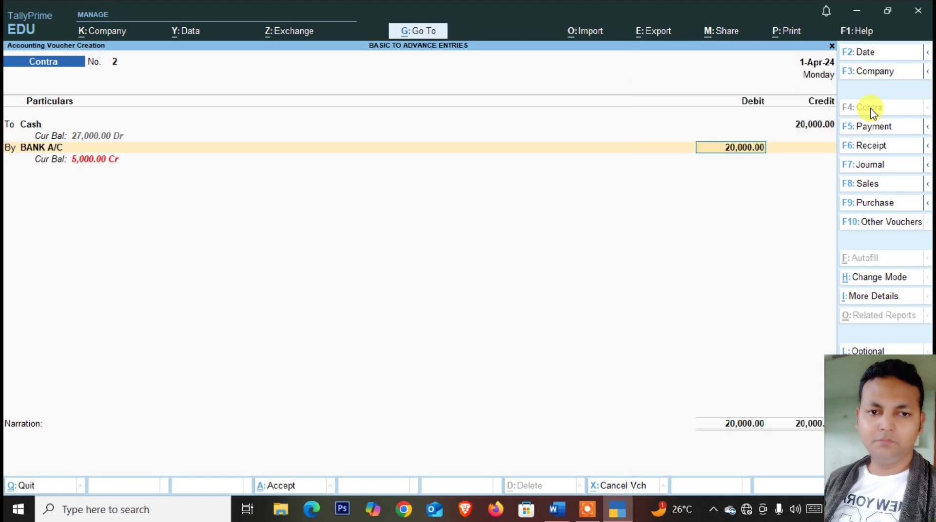
key("Return")
key("Return")
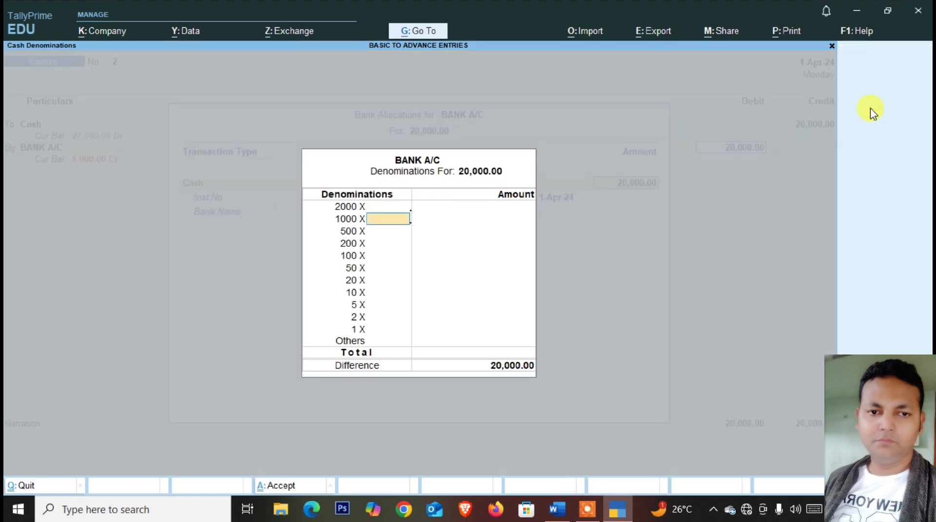
Leave all cash denominations blank and save the deposit's contra voucher without a narration
key("Up")
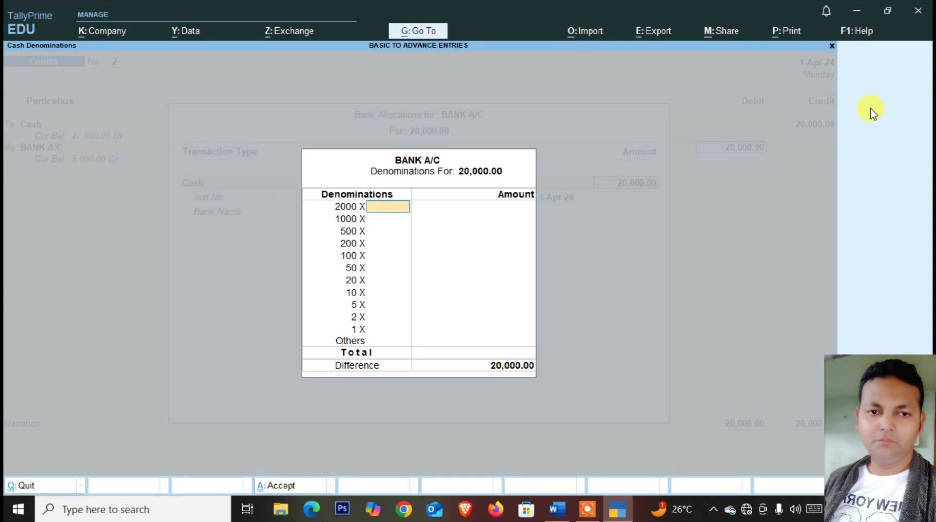
key("Return")
key("Return")
key("Return")
key("Return")
key("Return")
key("Return")
key("Return")
key("Return")
key("Return")
key("Return")
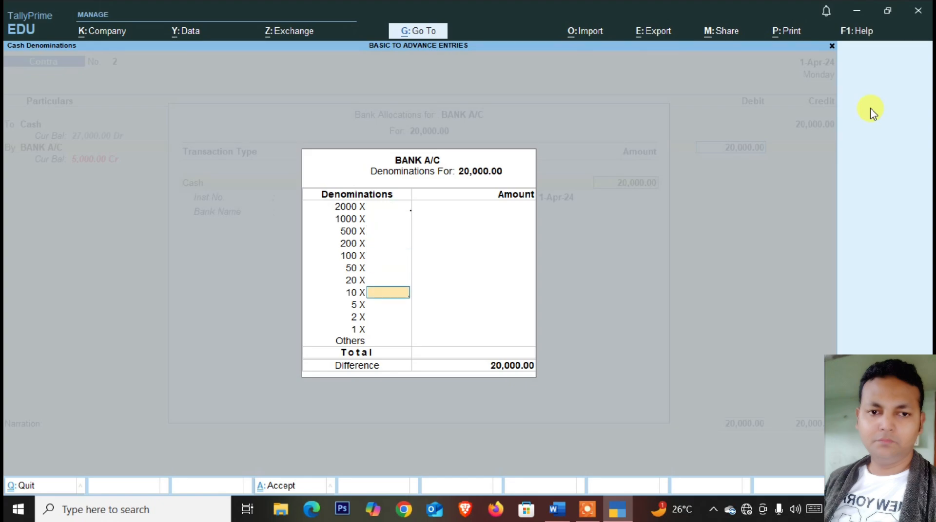
key("Return")
key("Return")
key("Return")
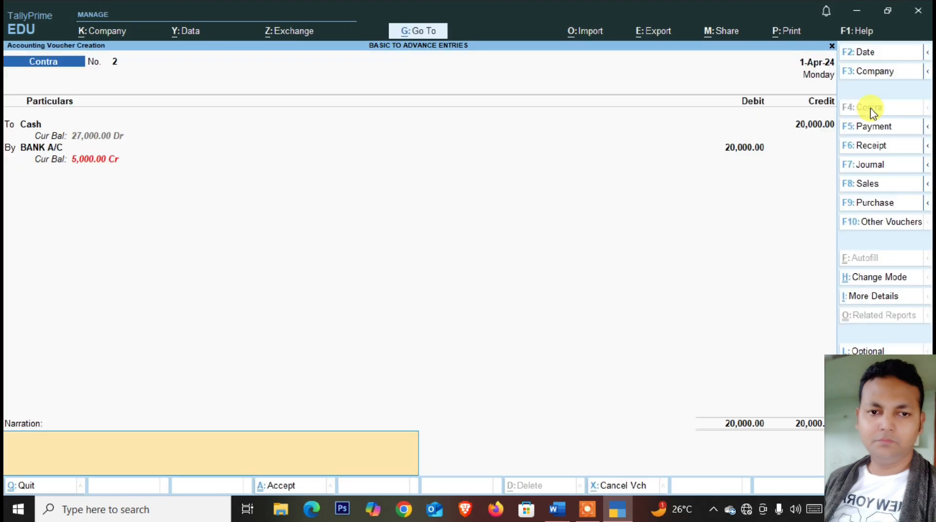
key("Return")
key("Return")
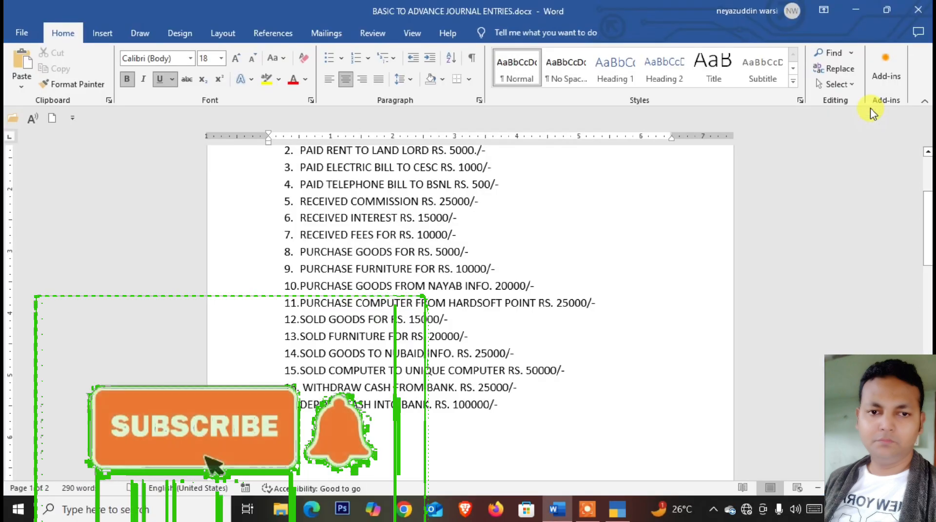
Review the ADVANCE JOUNAL ENTRIES list in Word, then switch to TallyPrime and start a receipt voucher
scroll(546, 361, "down", 10)
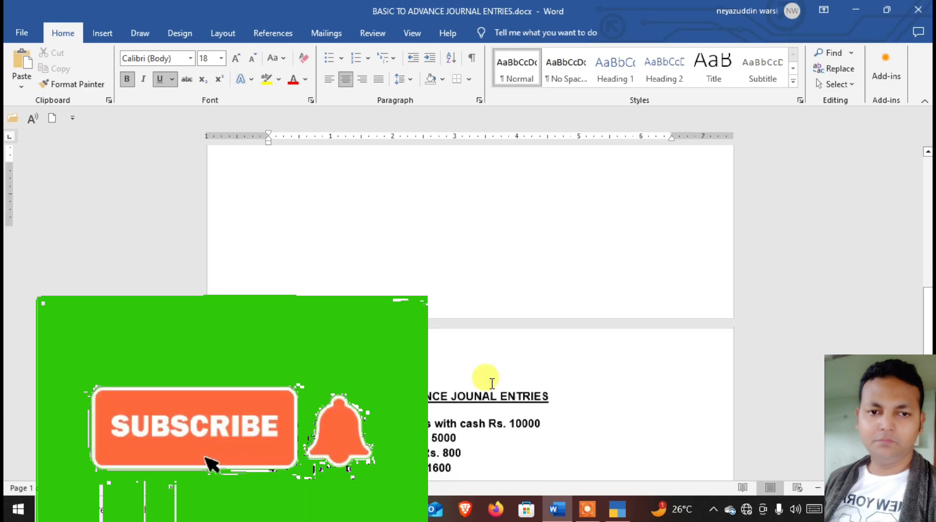
scroll(490, 387, "down", 2)
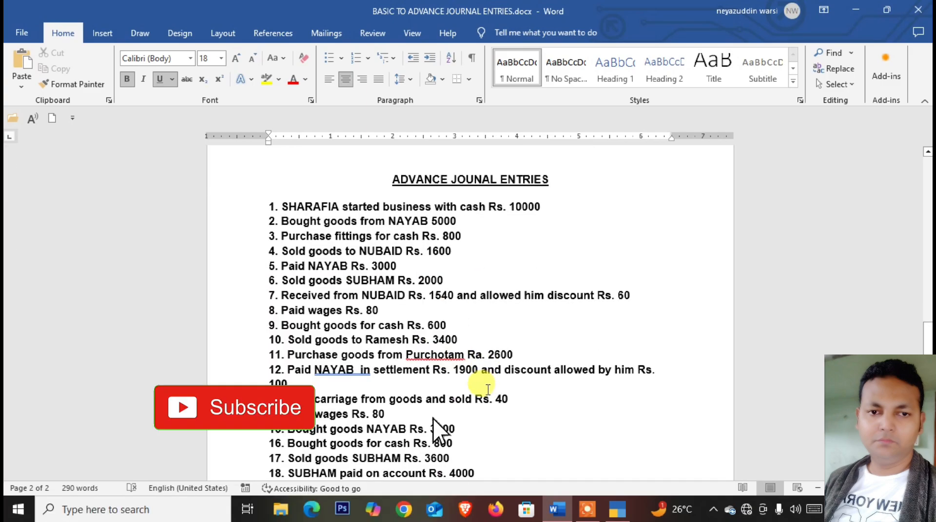
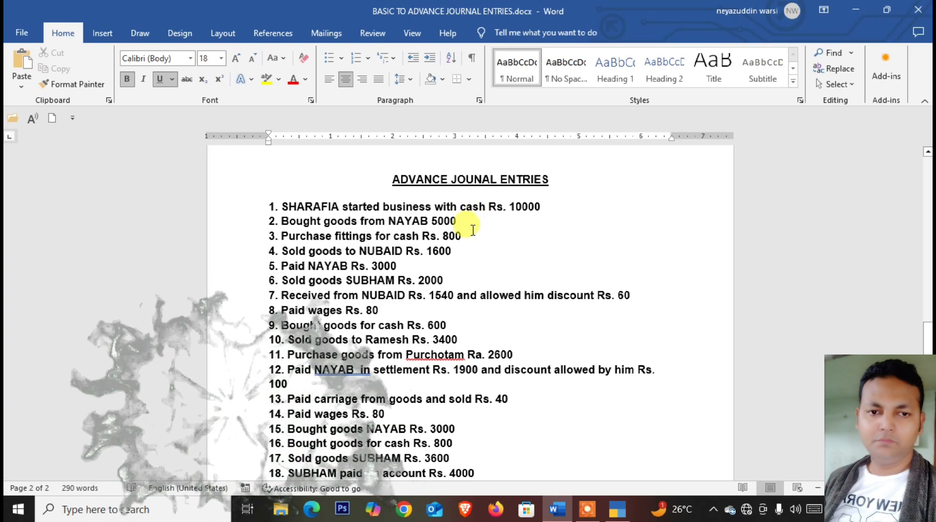
key("alt+Tab")
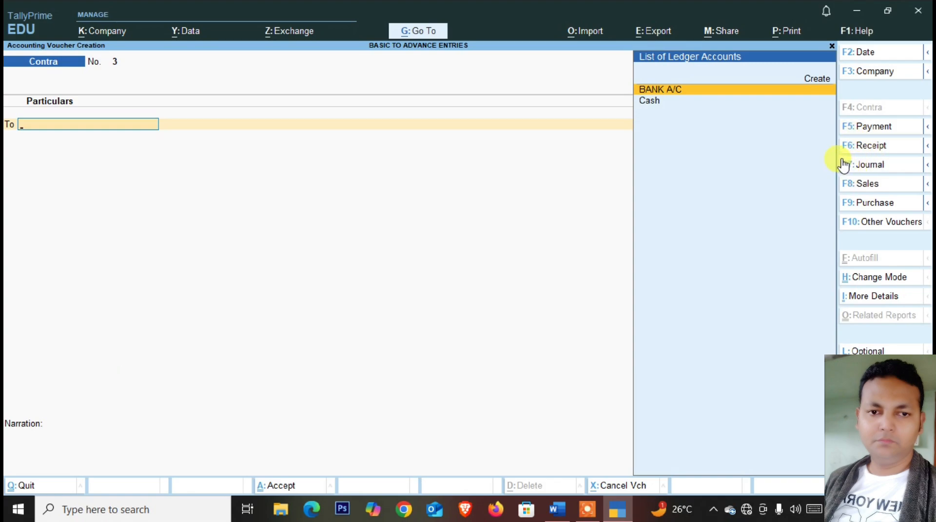
left_click(871, 146)
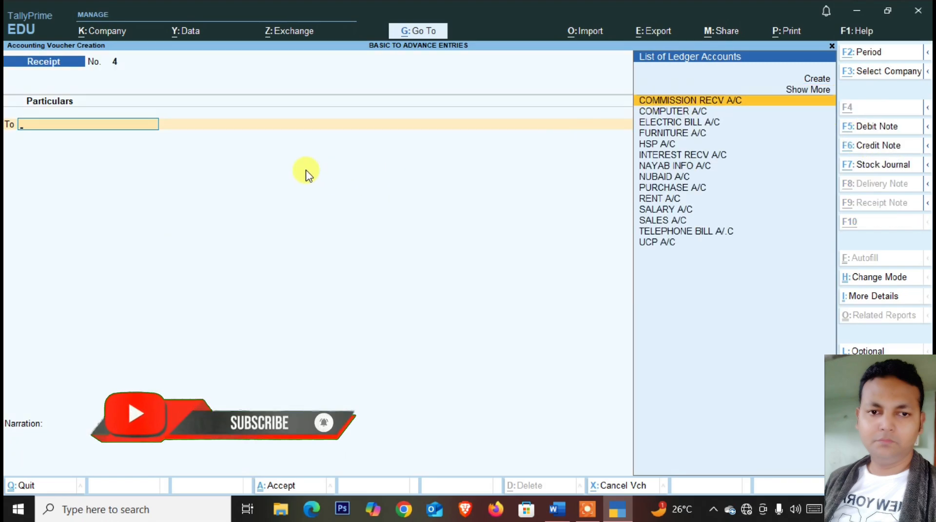
Create a CAPITAL A/C ledger under the Capital Account group and use it as the receipt voucher's credit account
key("alt+c")
type("CAPITAL A/C")
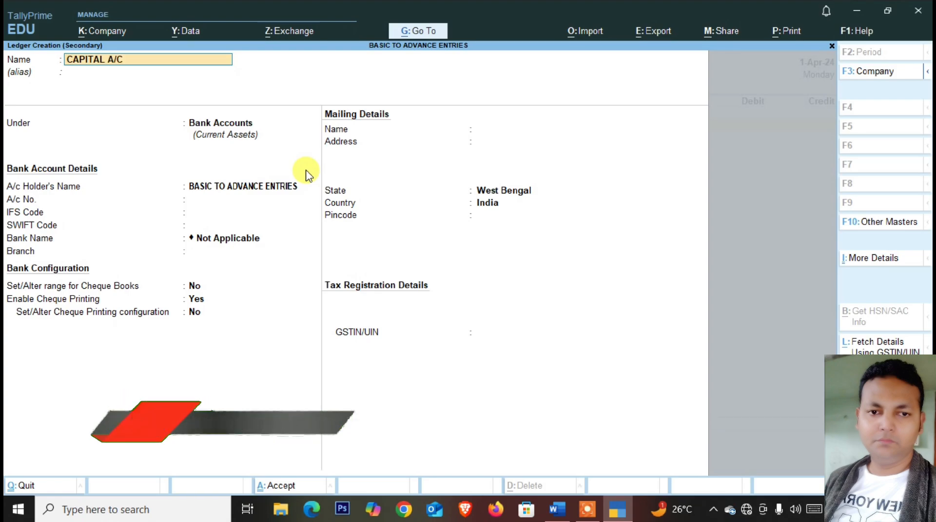
key("Return")
type("CA")
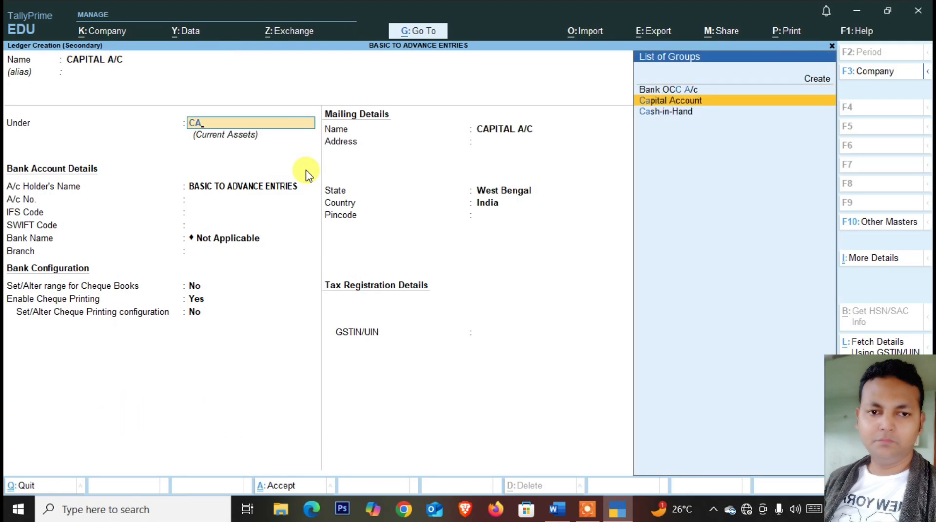
key("Return")
key("ctrl+a")
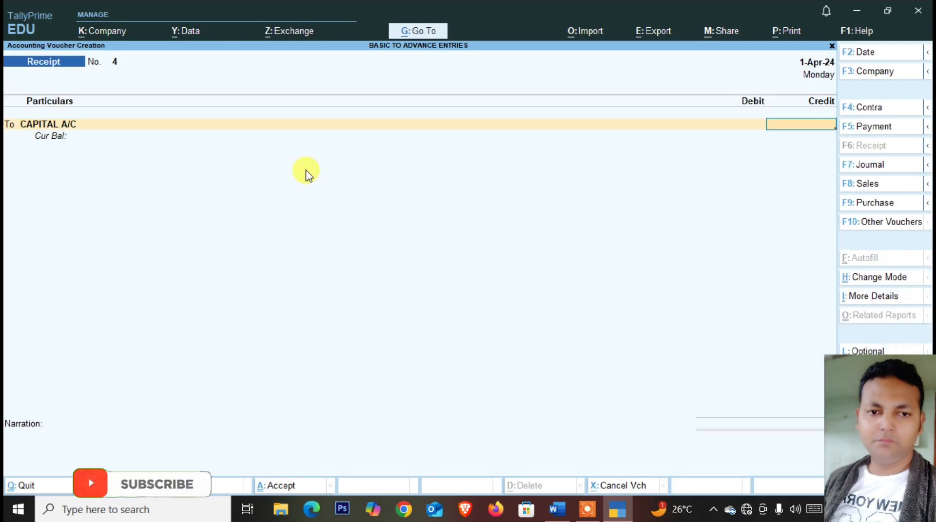
Check the starting capital entry in Word, then return to TallyPrime and credit CAPITAL A/C with 10000
key("alt+Tab")
key("alt+Tab")
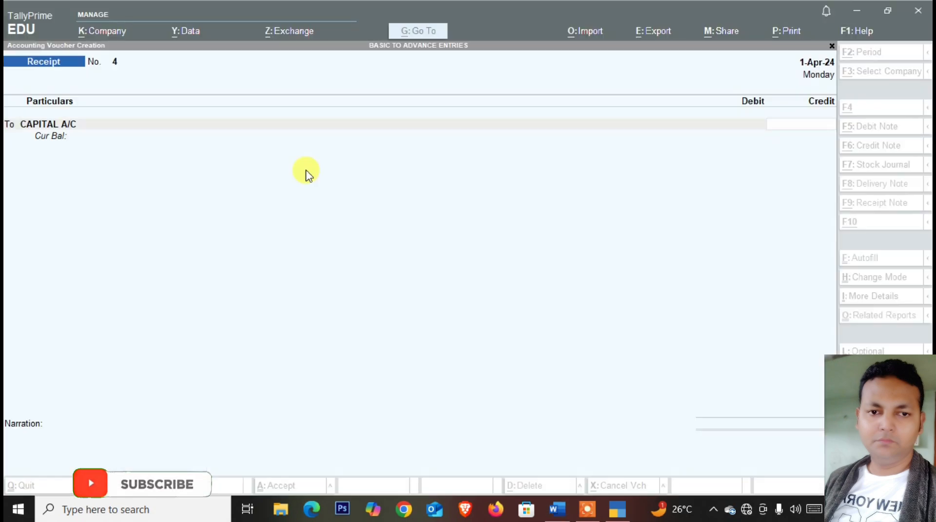
type("10,000")
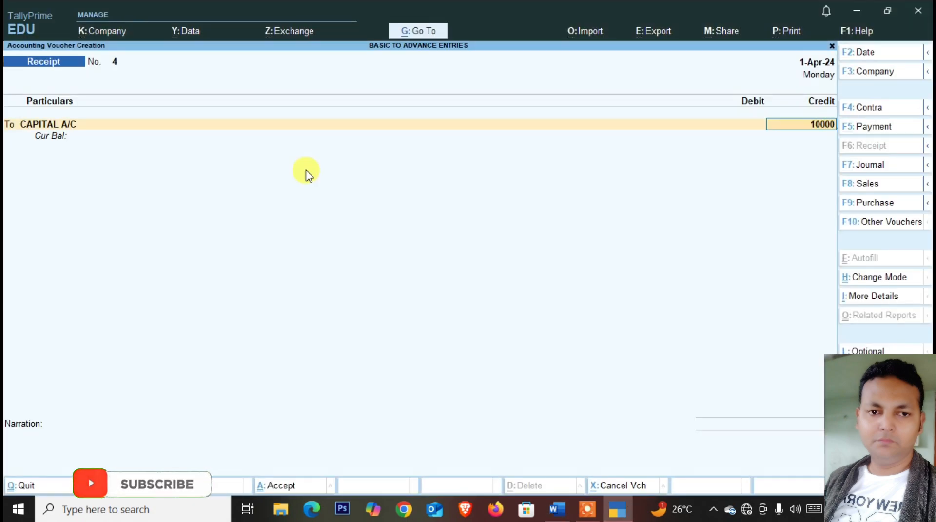
key("Return")
key("Return")
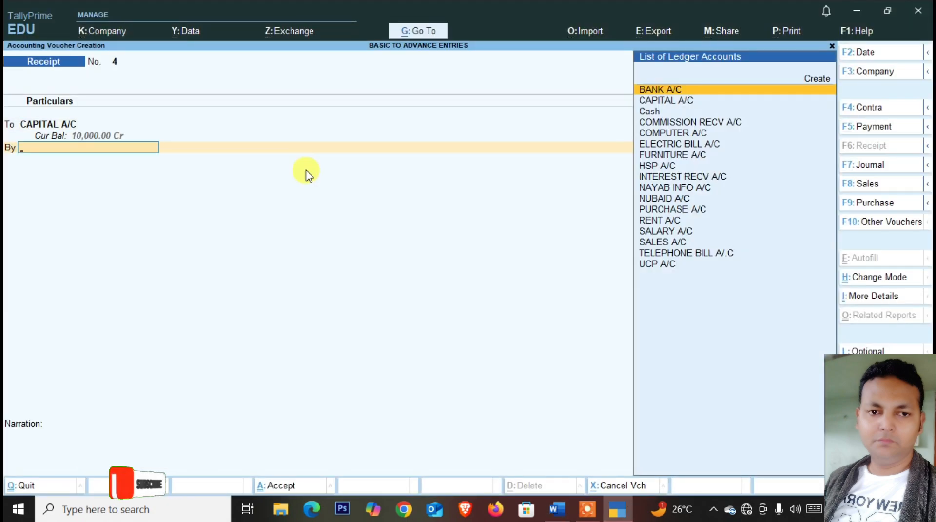
Debit Cash with 10,000.00 and save the capital receipt voucher without a narration
key("Down")
key("Down")
key("Return")
key("ctrl")
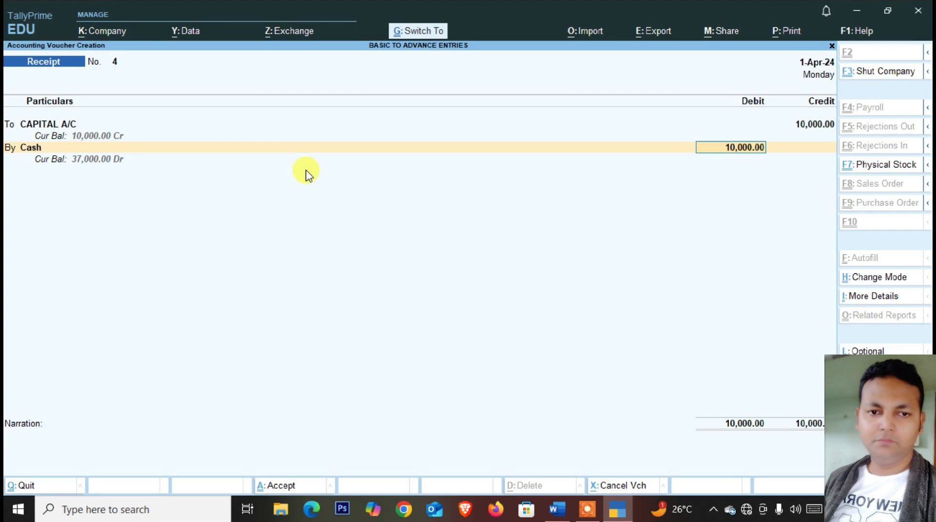
key("ctrl+a")
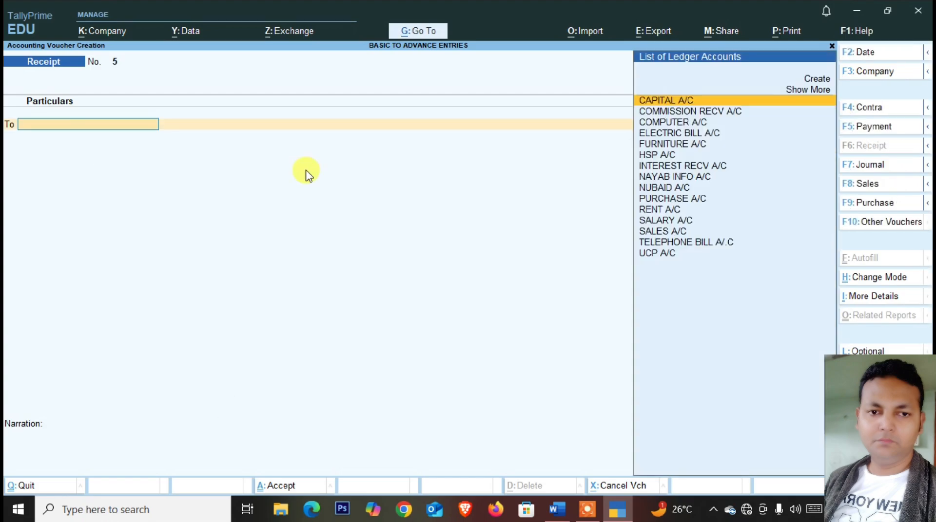
Read the goods purchase entry in Word, then start a purchase voucher in TallyPrime and change its mode to As Voucher
key("alt+Tab")
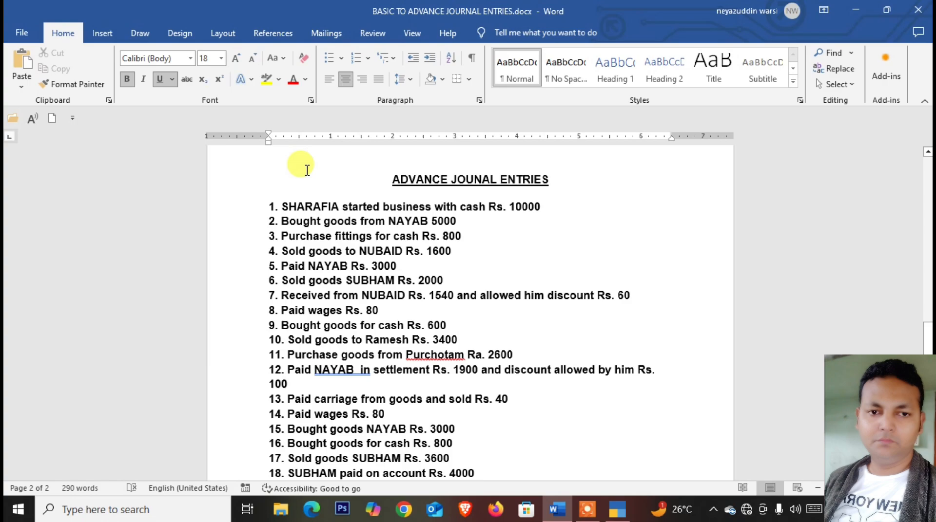
key("alt+Tab")
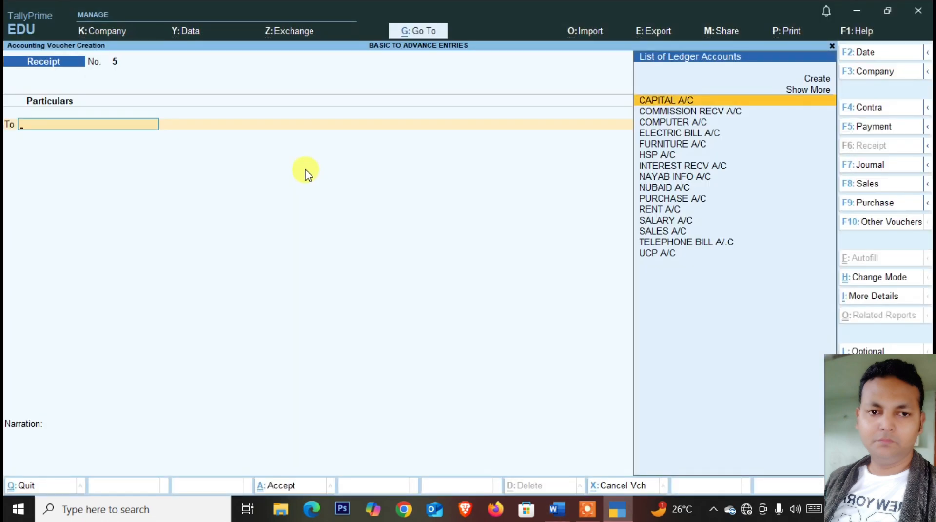
left_click(887, 205)
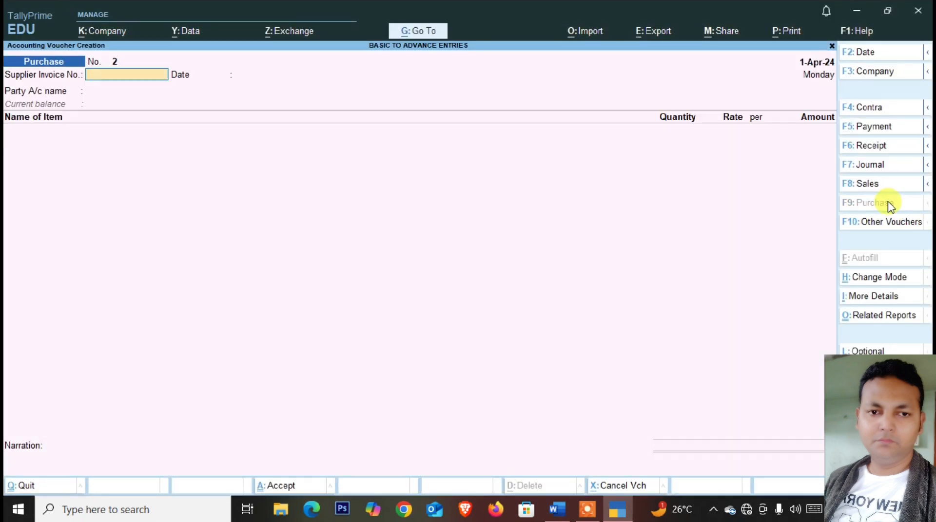
left_click(858, 296)
key("Escape")
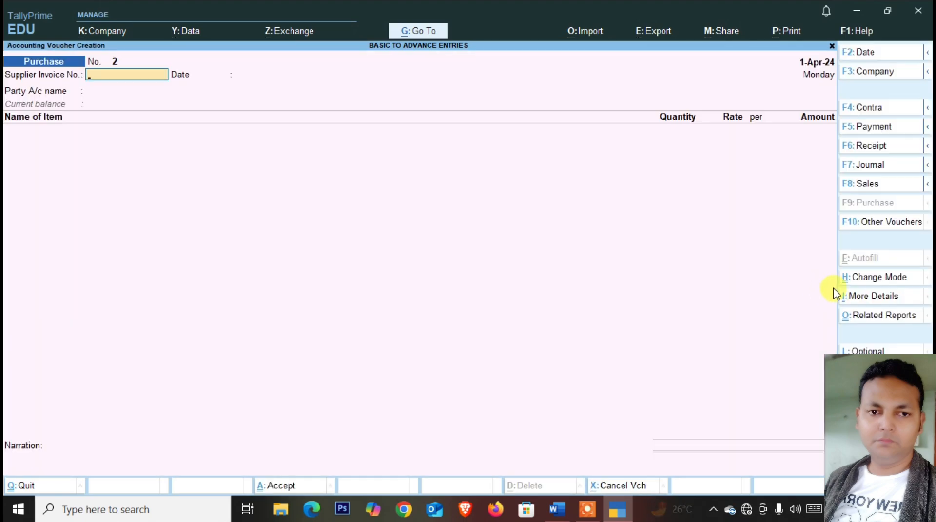
left_click(858, 277)
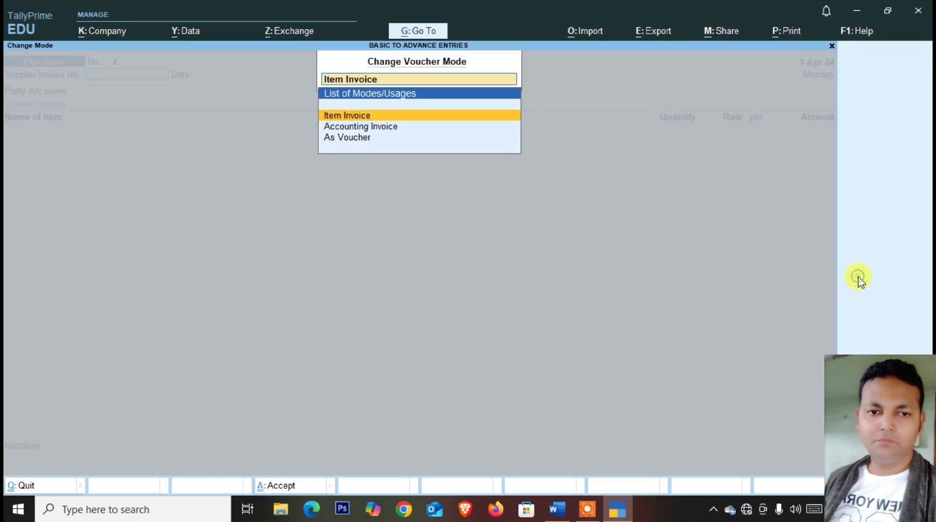
left_click(347, 141)
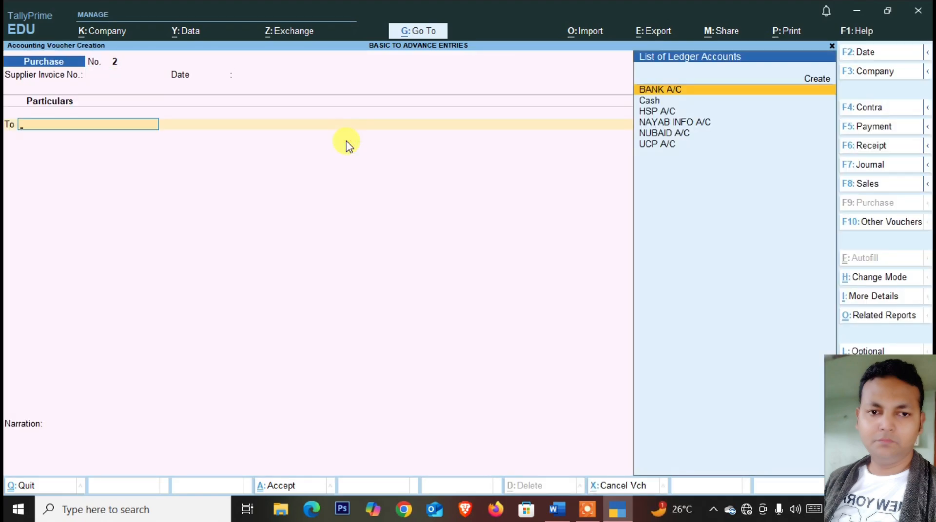
Credit NAYAB INFO A/C with 5000 in the purchase voucher, accepting its party details unchanged
type("NA")
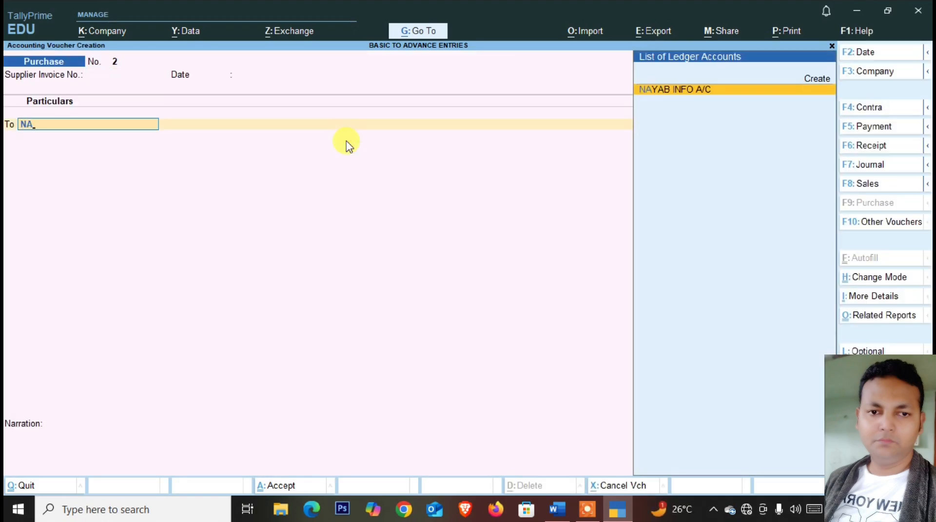
key("Return")
key("Escape")
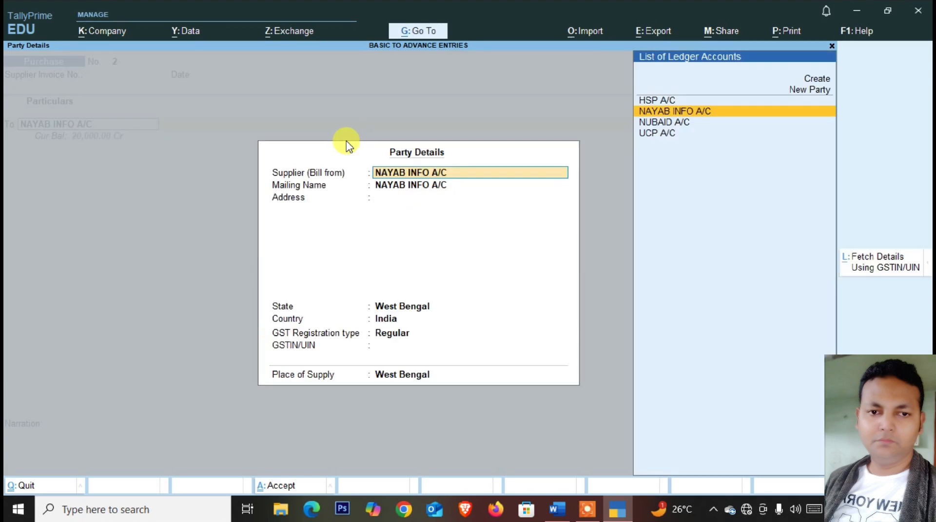
key("ctrl+a")
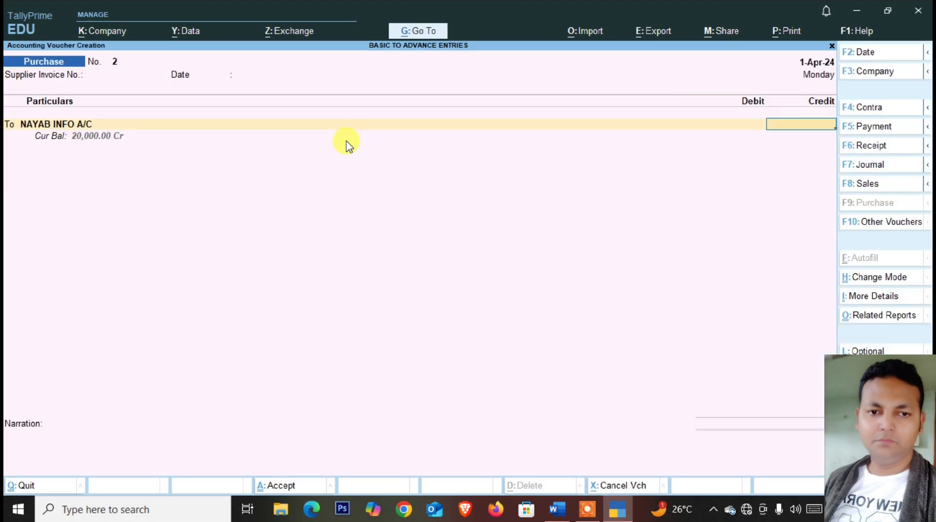
type("5000")
key("Return")
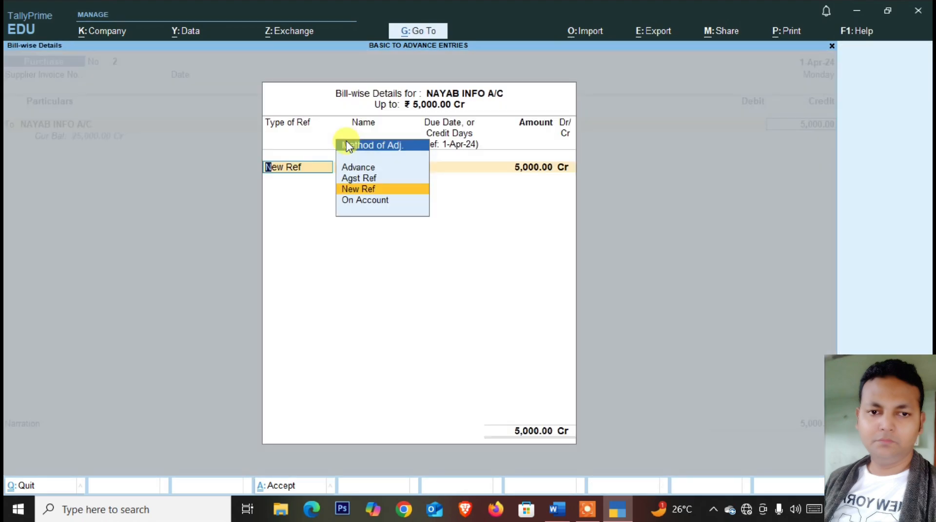
Allocate the 5,000.00 credit for NAYAB INFO A/C to New Ref 2 in the bill-wise details
key("Return")
key("Return")
key("Return")
key("Return")
key("Return")
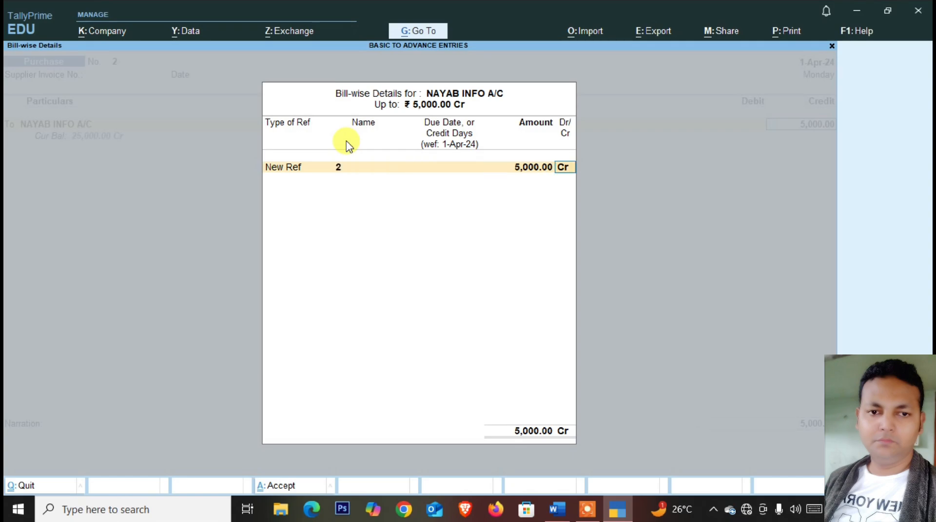
Debit PURCHASE A/C with 5,000.00, leave the inventory allocation empty, and save the purchase voucher without a narration
key("Return")
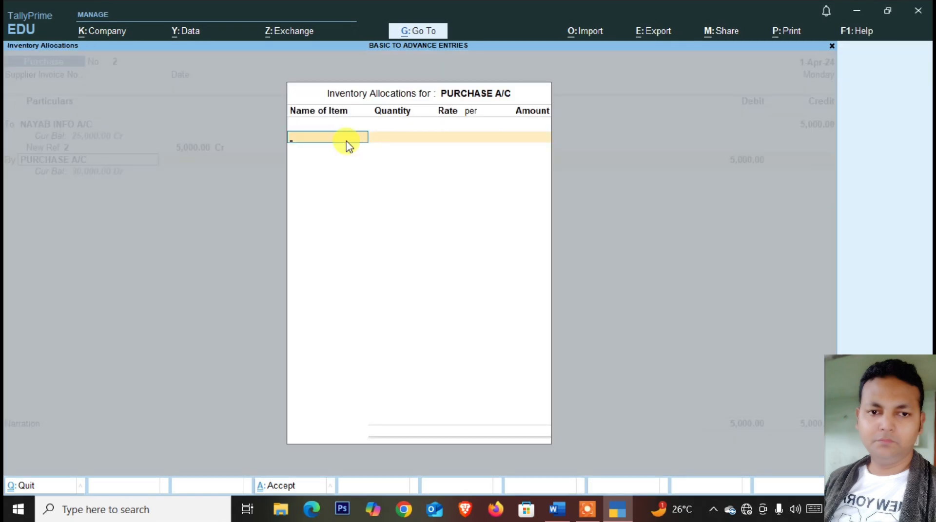
key("Return")
key("Return")
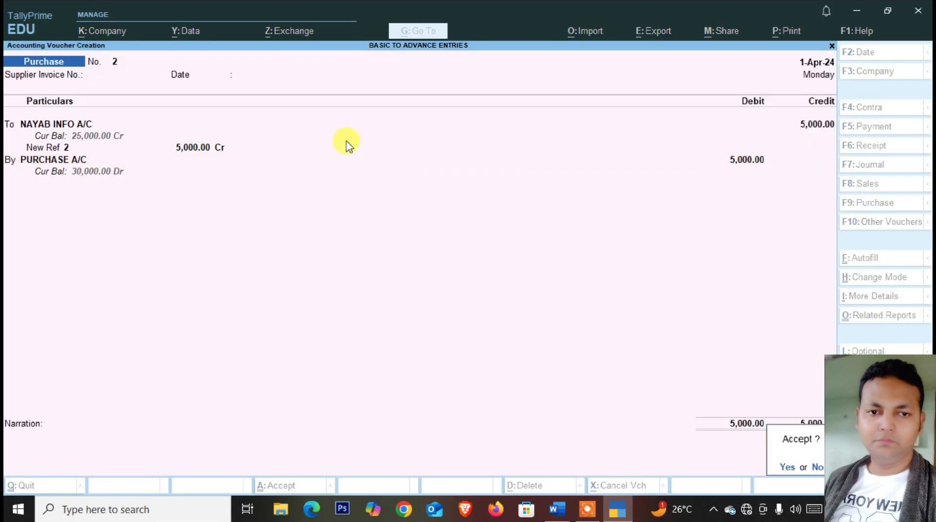
key("y")
Check the cash purchase of fittings in Word, then start a payment voucher in TallyPrime
key("alt+Tab")
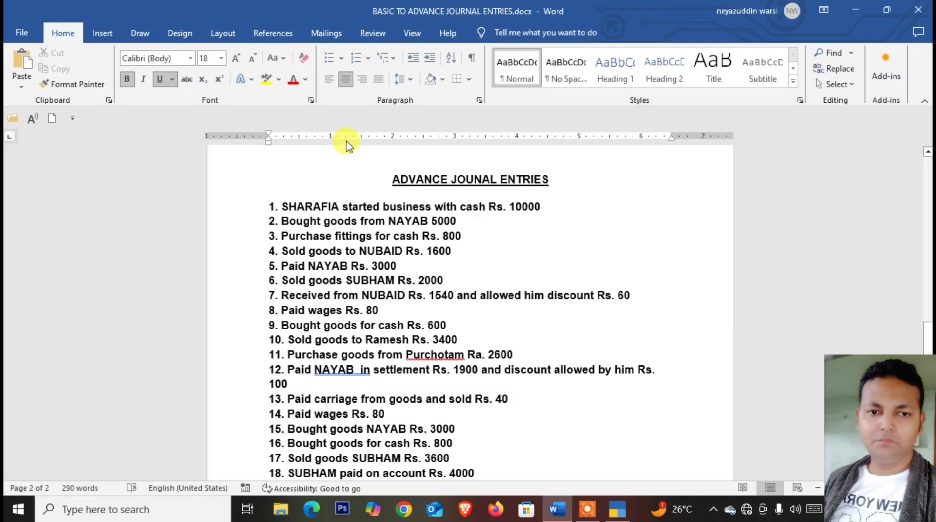
key("alt+Tab")
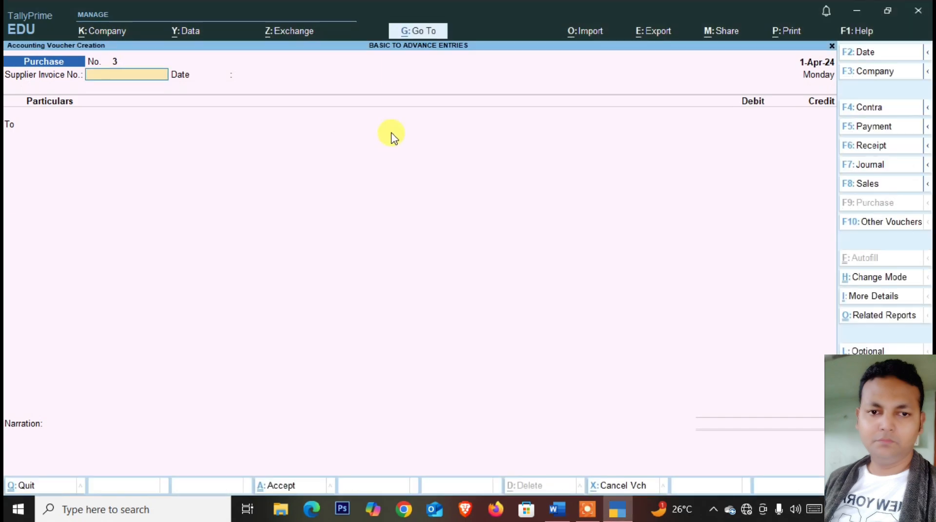
left_click(873, 130)
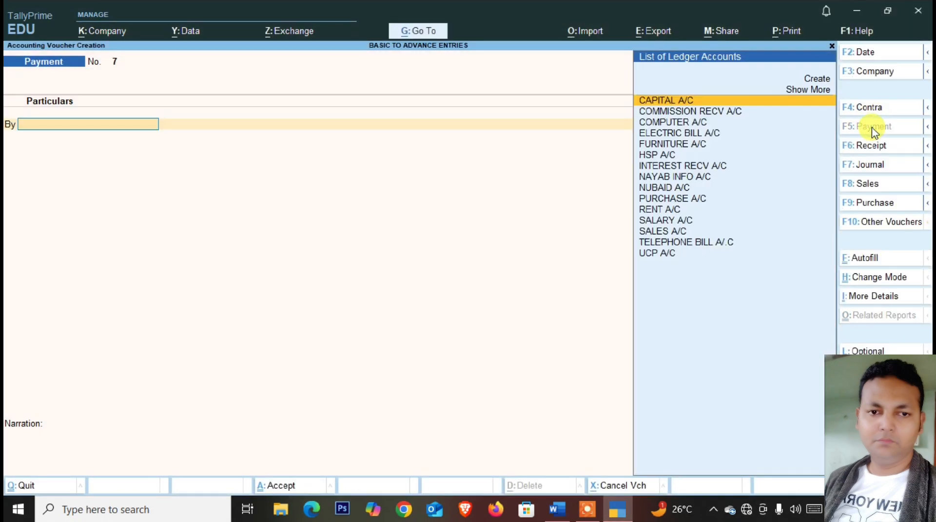
Create a FITTINGS ledger under Fixed Assets, keep its default statutory details, and use it as the payment's debit account
type("F")
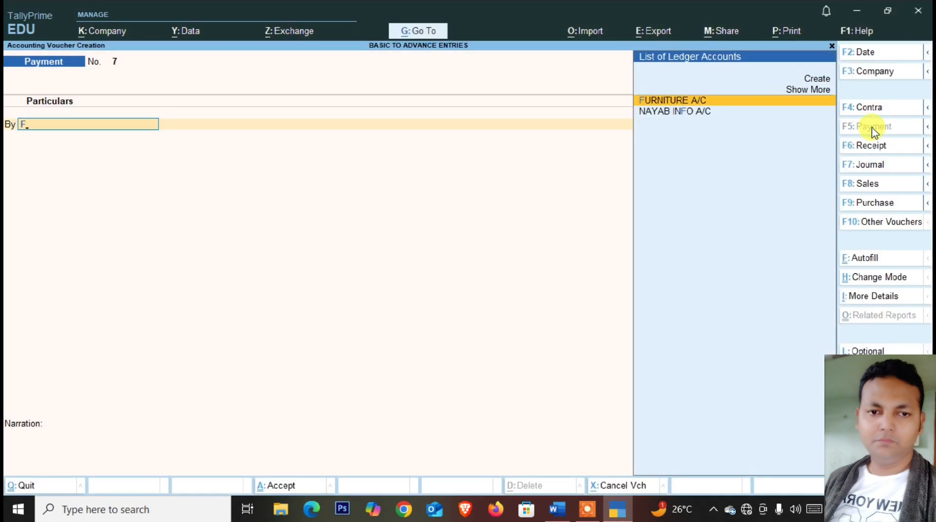
key("alt+c")
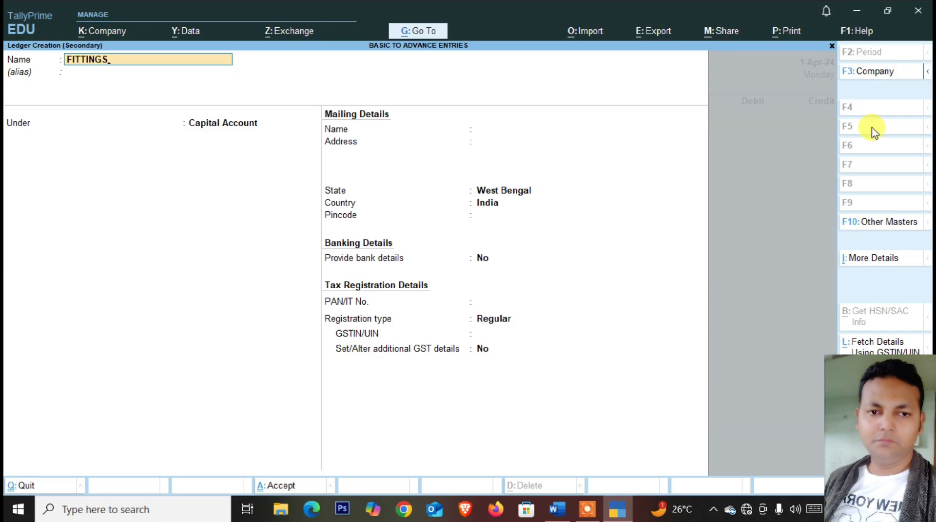
type("FITTINGS")
key("Return")
type("S")
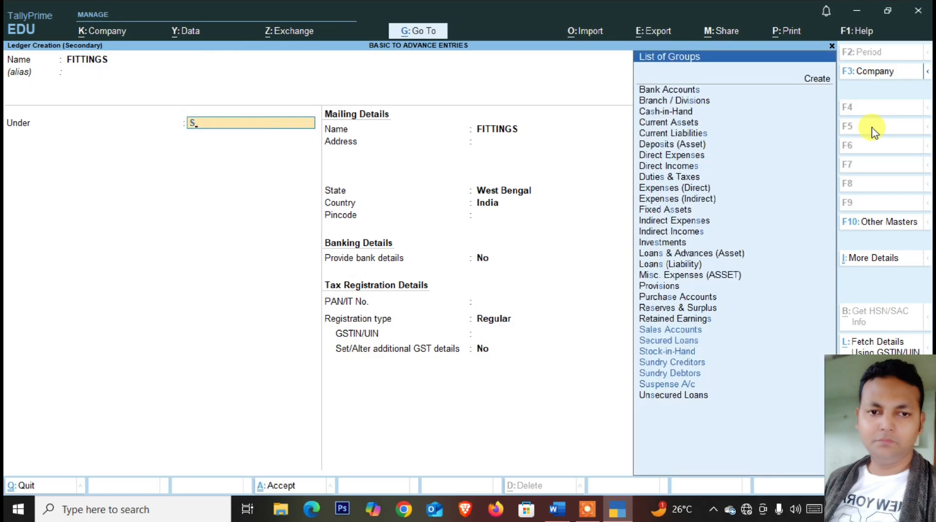
key("BackSpace")
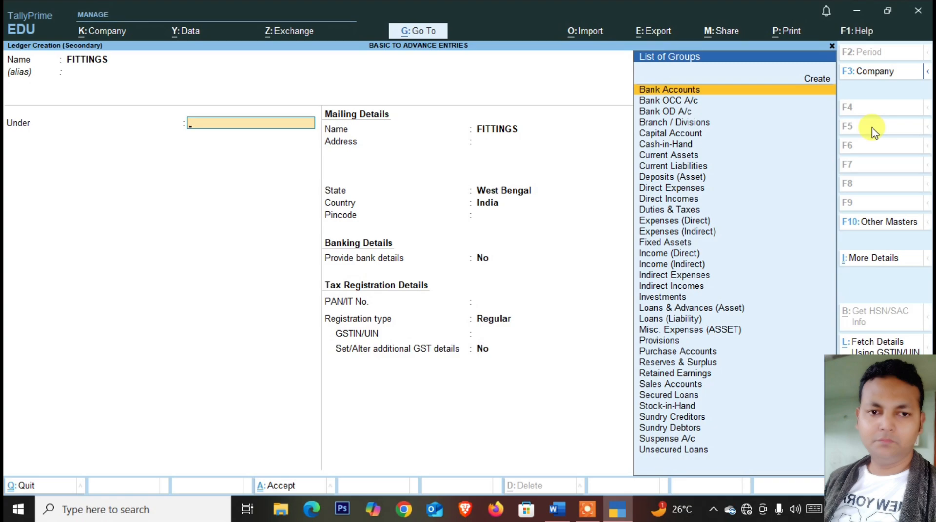
type("FI")
key("Return")
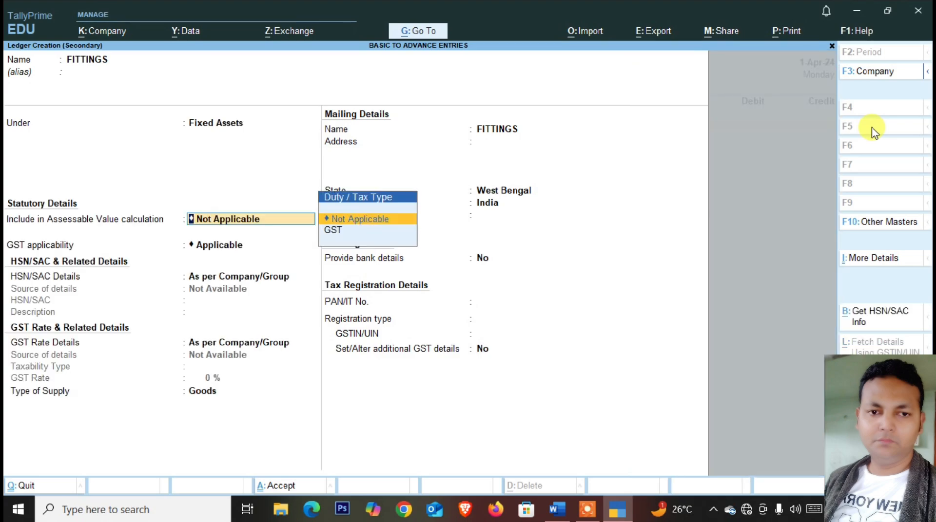
key("ctrl")
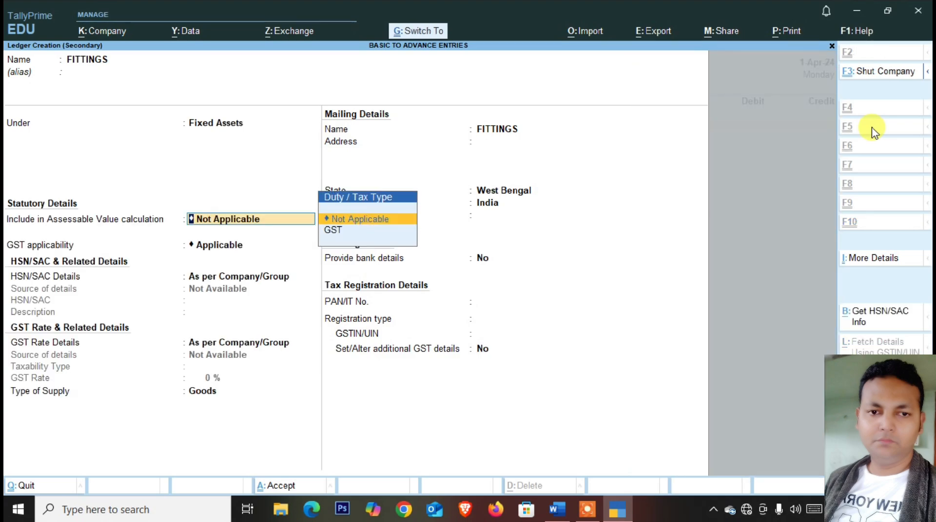
key("ctrl+a")
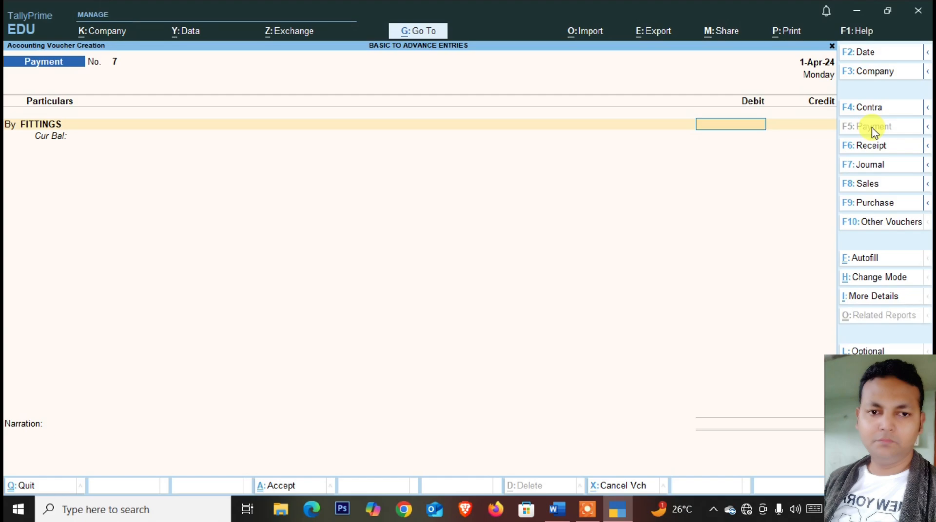
Debit FITTINGS with 2000, credit Cash for the same amount, and save the payment voucher without a narration
type("2000")
key("Return")
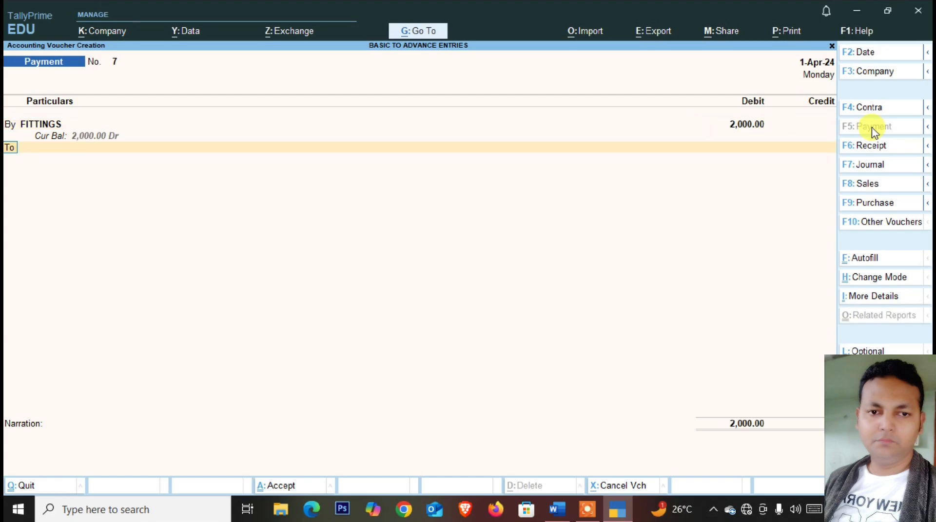
key("Down")
key("Down")
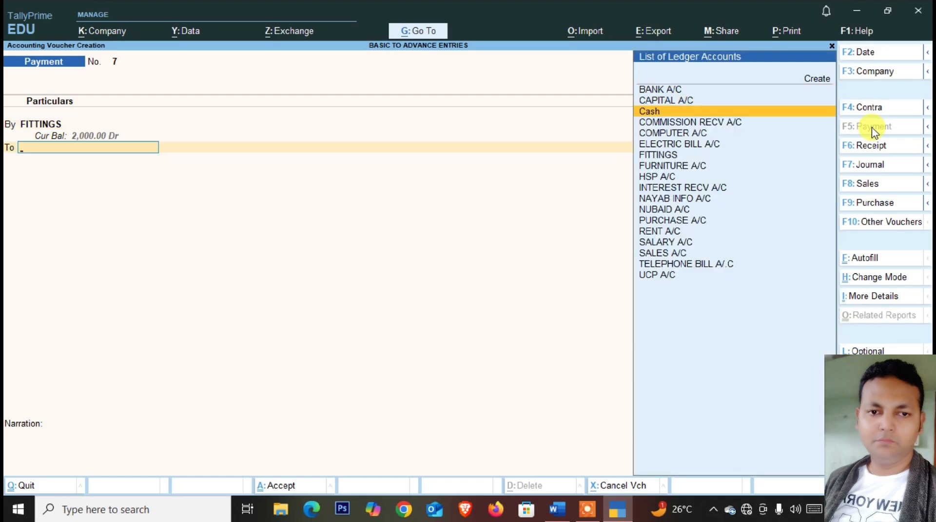
key("Return")
key("ctrl+a")
Check sales entry 4 of the advance entries in Word, then start a TallyPrime sales voucher in As Voucher mode
key("alt+Tab")
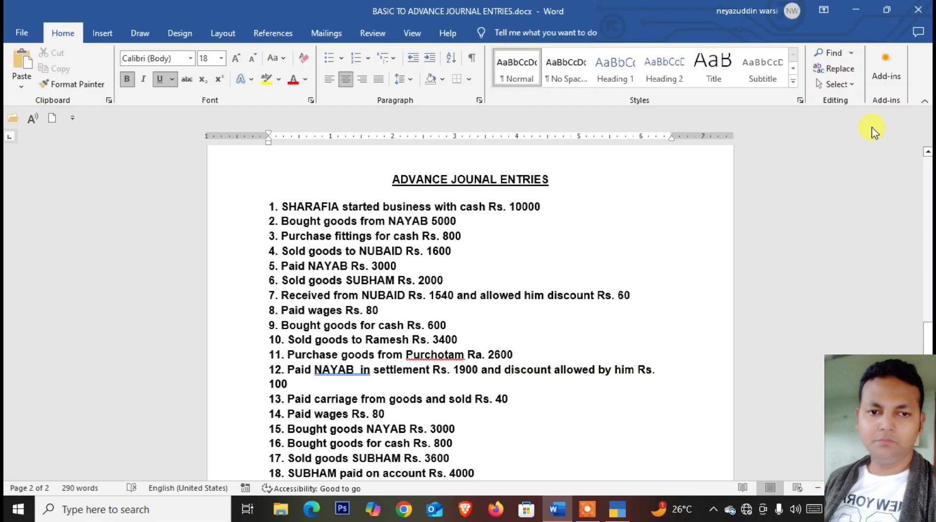
key("alt+Tab")
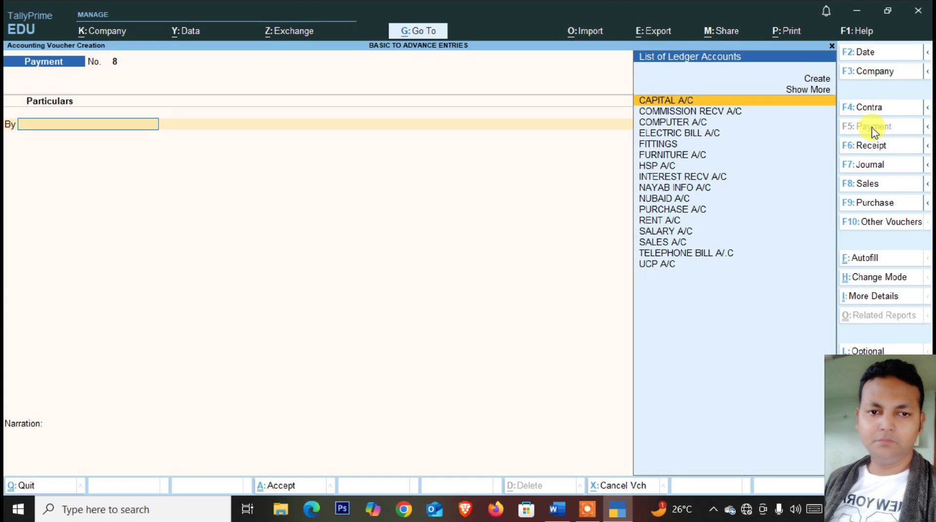
left_click(886, 184)
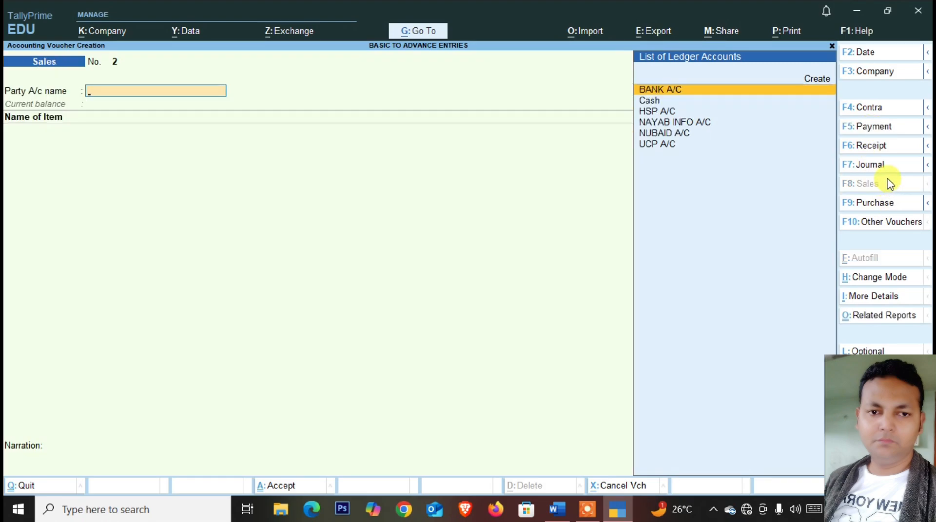
left_click(882, 279)
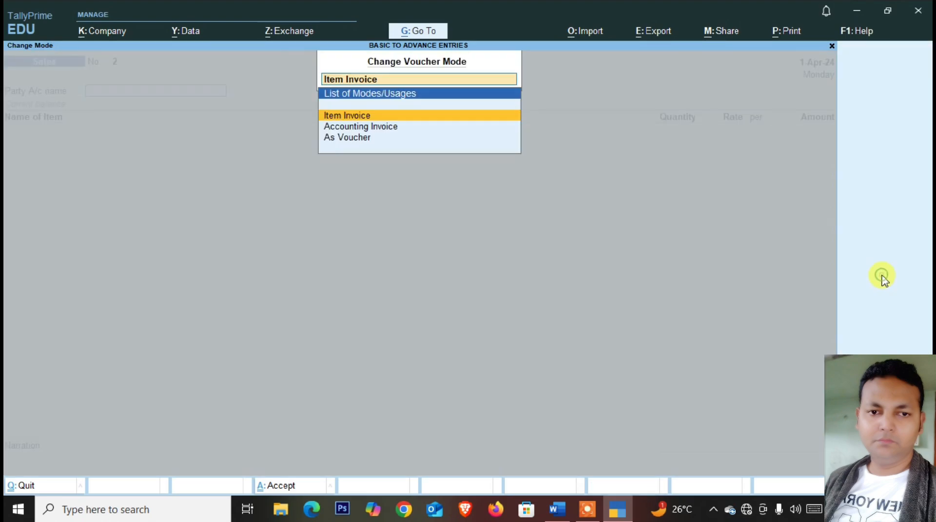
left_click(357, 140)
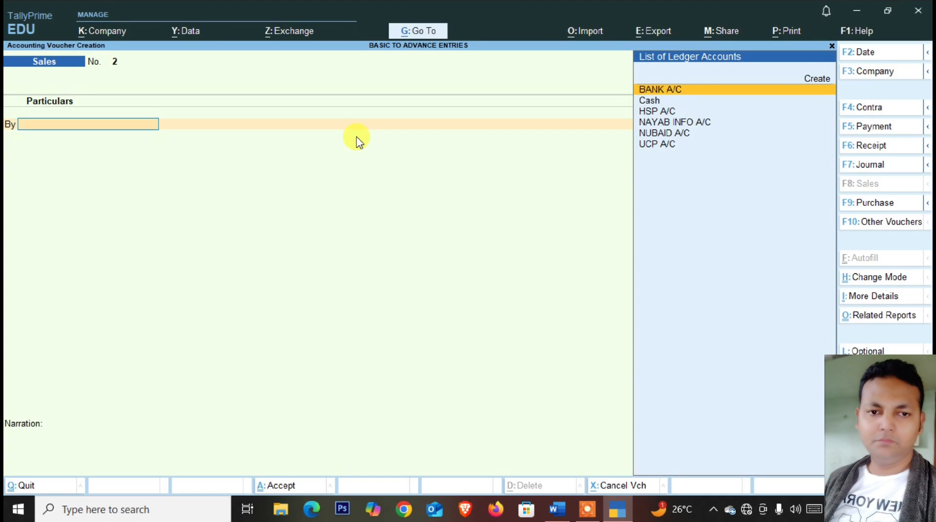
Debit the customer ledger named in entry 4 with 1600 as New Ref 2, leaving the dispatch and order details empty
type("NU")
key("Return")
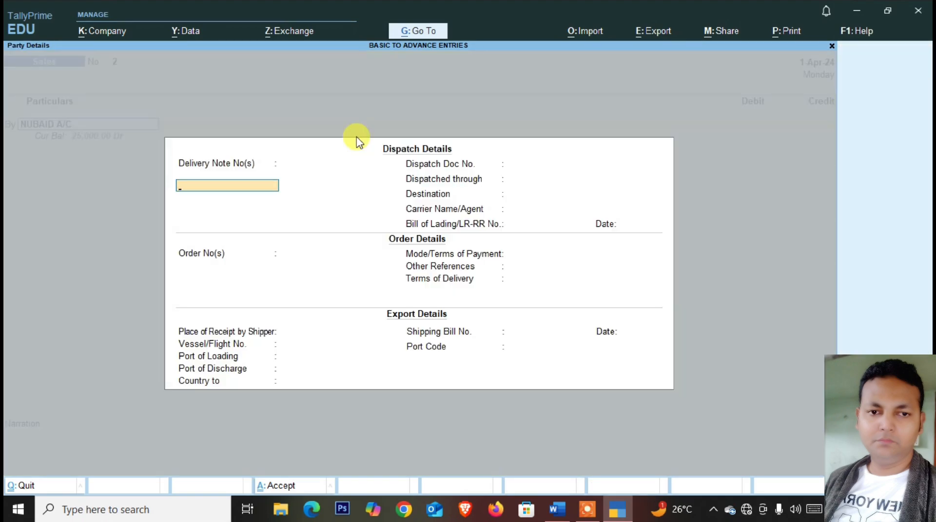
key("ctrl+a")
key("ctrl+a")
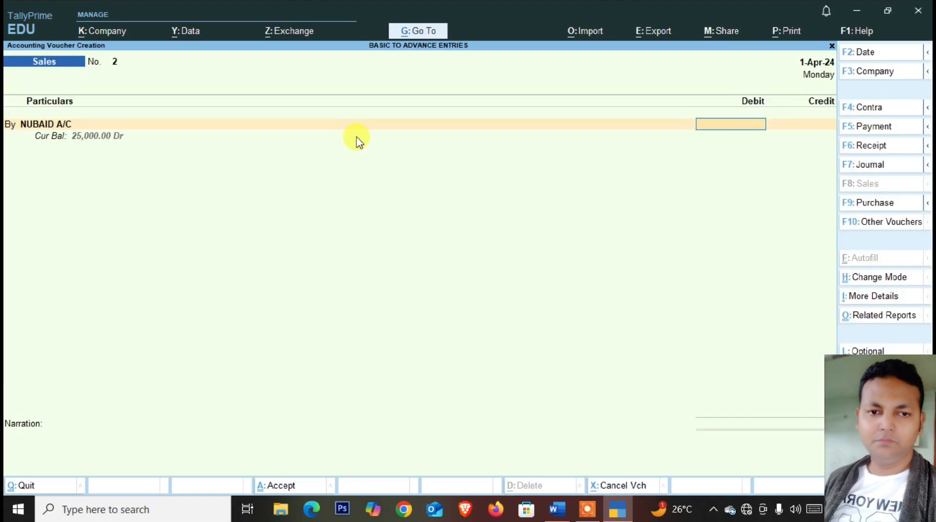
type("1600")
key("Return")
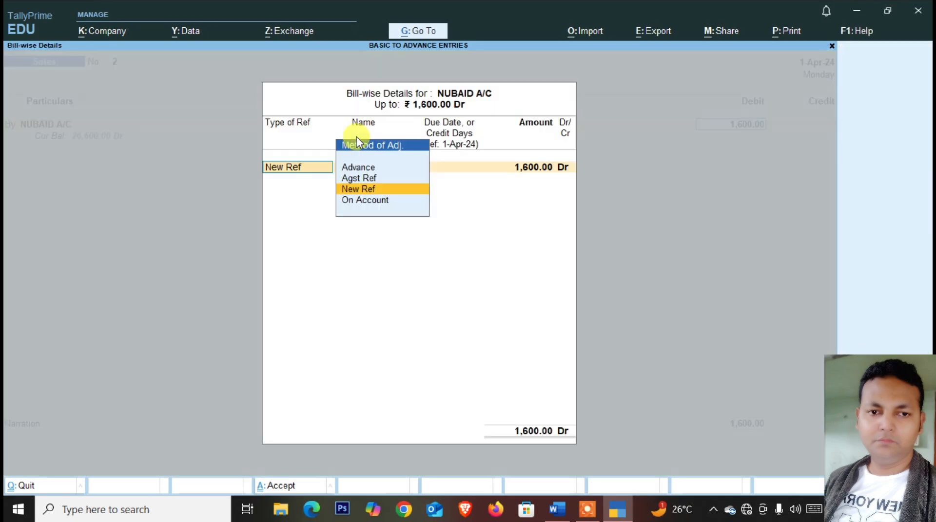
key("Return")
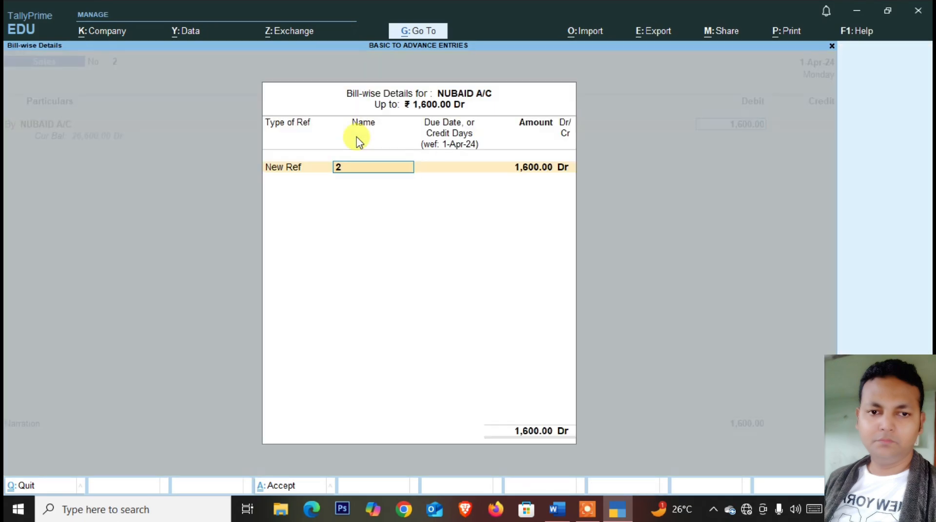
type("2")
key("Return")
key("Return")
Credit SALES A/C with 1,600.00, leave the inventory allocation empty, and save the sales voucher without a narration
key("Return")
key("Return")
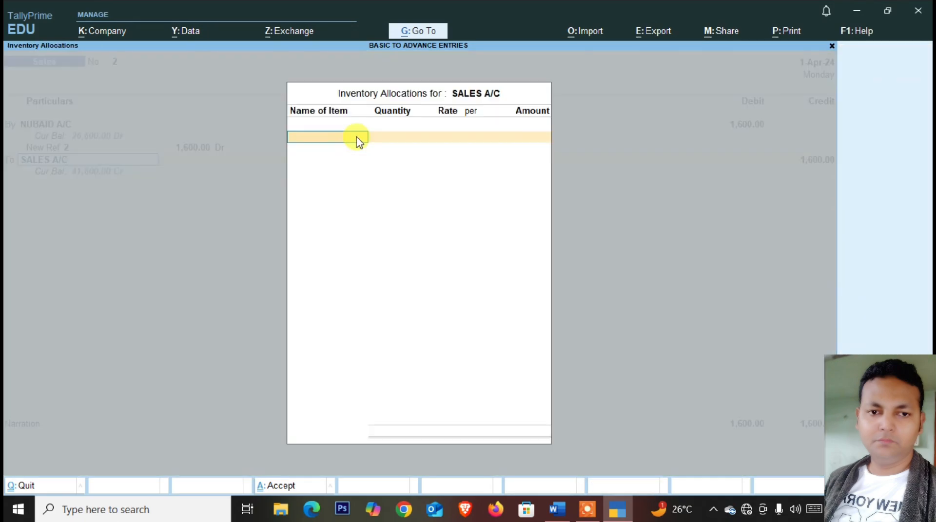
key("Return")
key("Return")
key("Return")
key("Return")
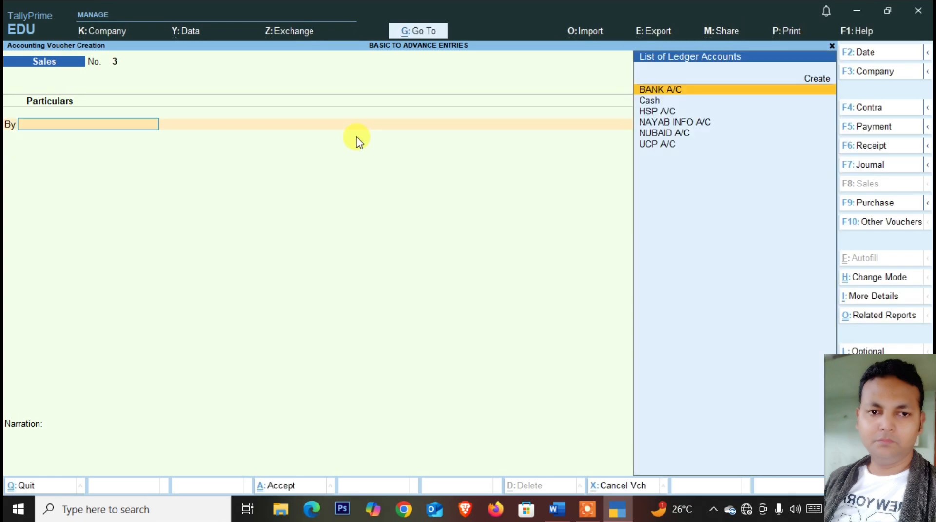
Check payment entry 5 in Word, then start a payment voucher in TallyPrime with NAYAB INFO A/C as the debit account
key("alt+Tab")
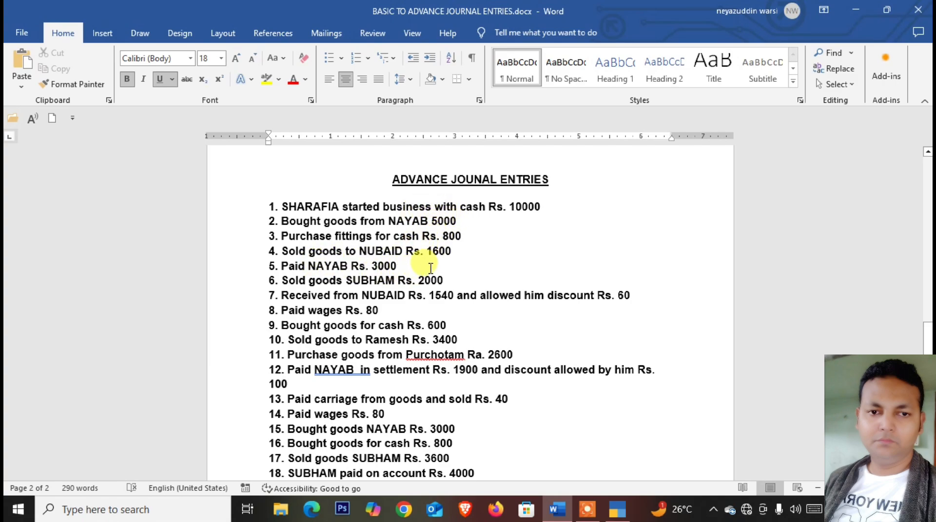
key("alt+Tab")
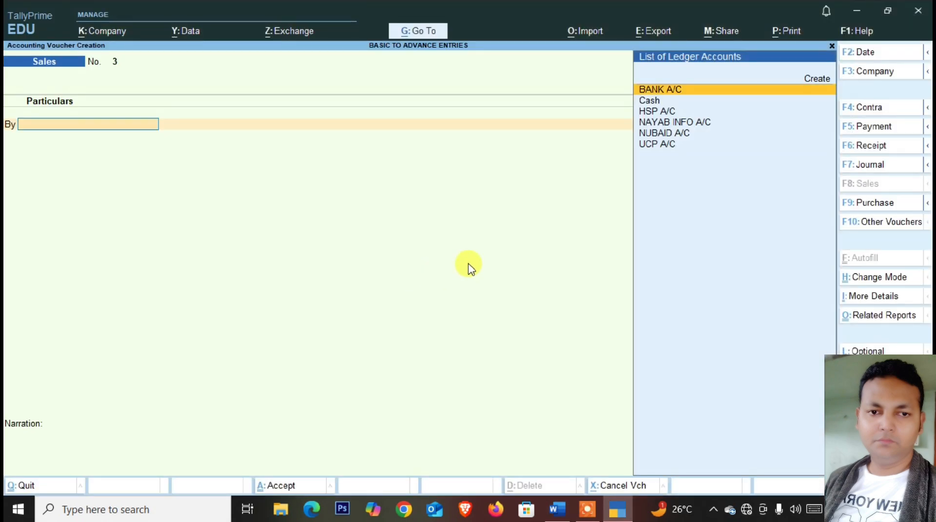
left_click(851, 128)
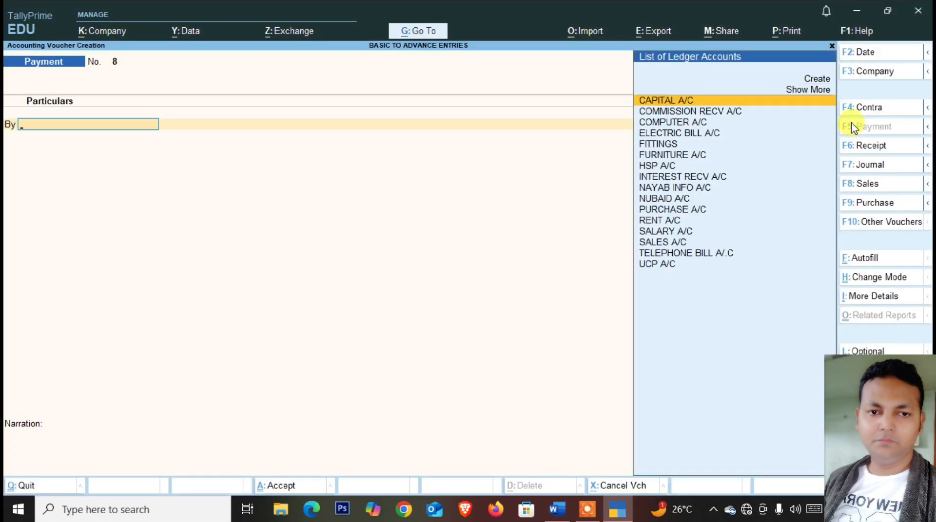
type("na")
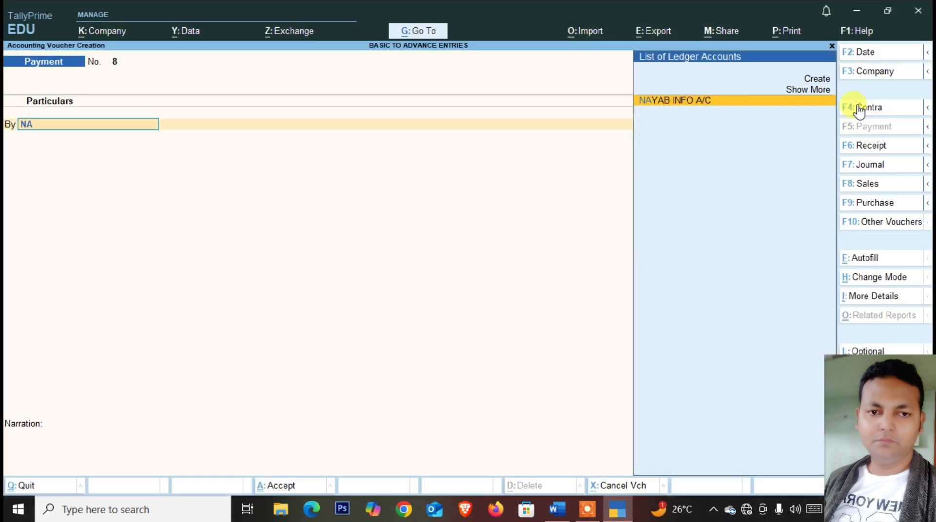
key("Return")
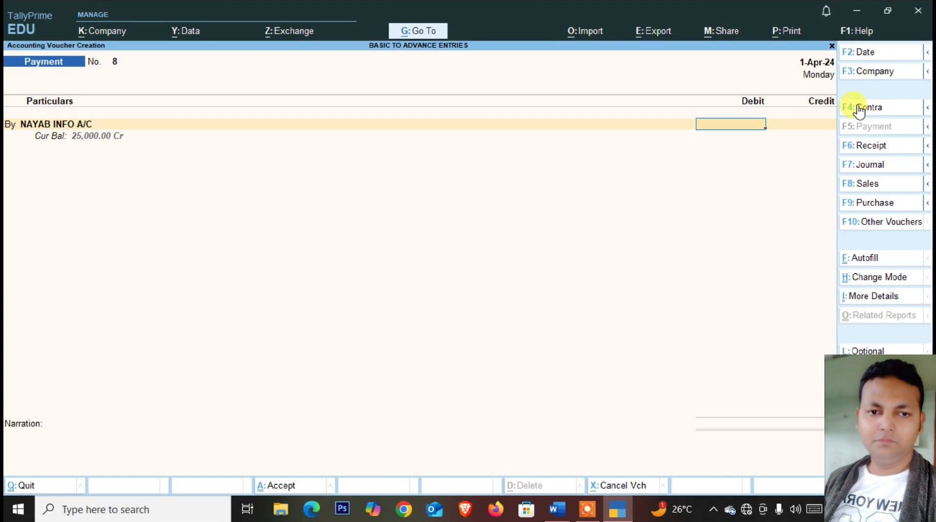
Enter 5000 as the debit amount for NAYAB INFO A/C and allocate it against pending bill 2
type("5,000")
key("Return")
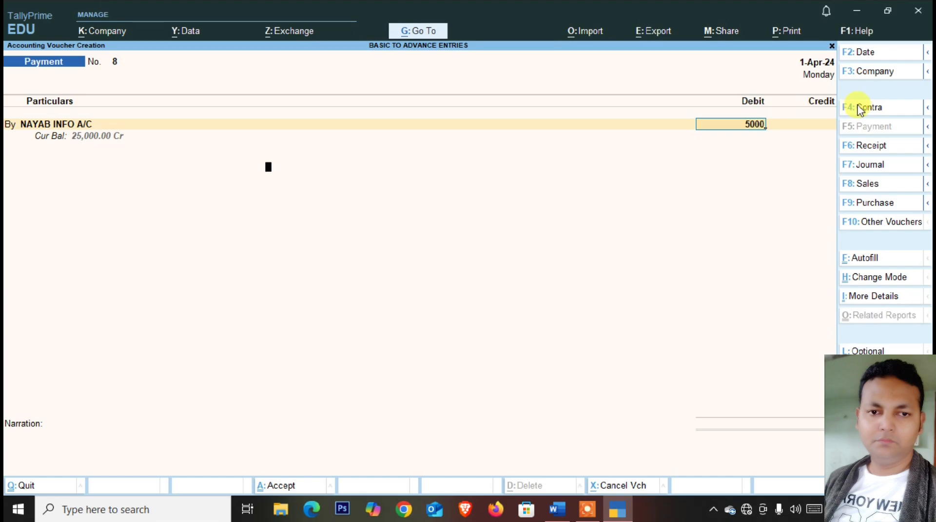
key("Return")
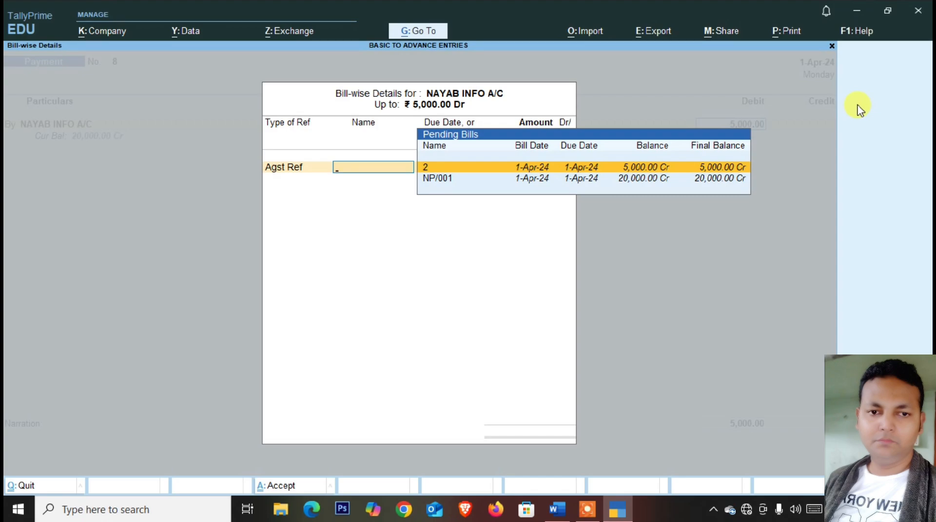
key("Down")
key("Up")
key("Down")
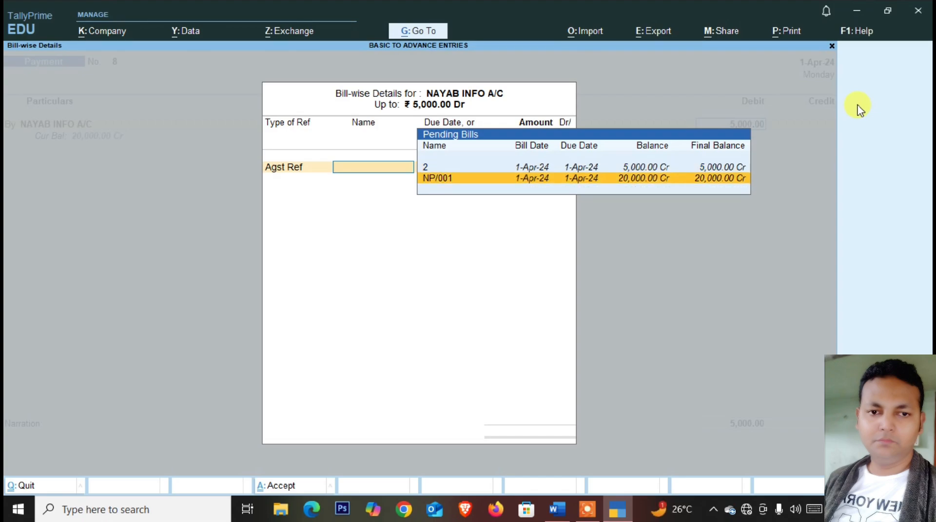
key("Up")
key("Down")
key("Up")
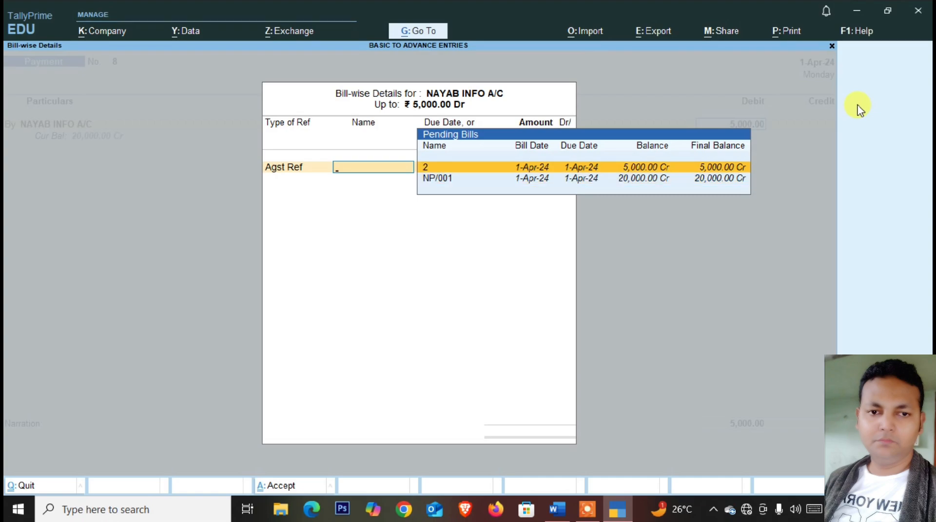
key("Return")
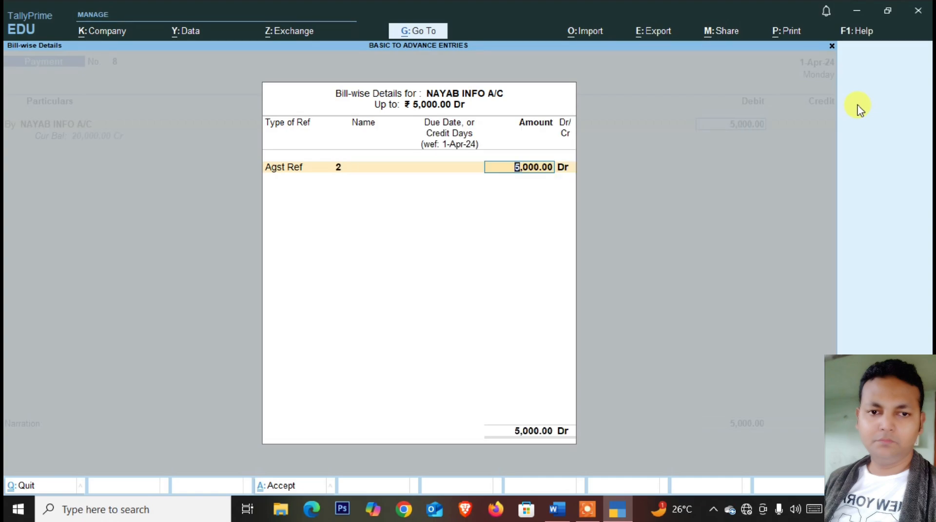
Set both the bill allocation and the NAYAB INFO A/C debit to 3000, keeping bill 2 as the reference
key("Return")
key("BackSpace")
type("3000")
key("Return")
key("BackSpace")
key("BackSpace")
key("BackSpace")
key("BackSpace")
type("3")
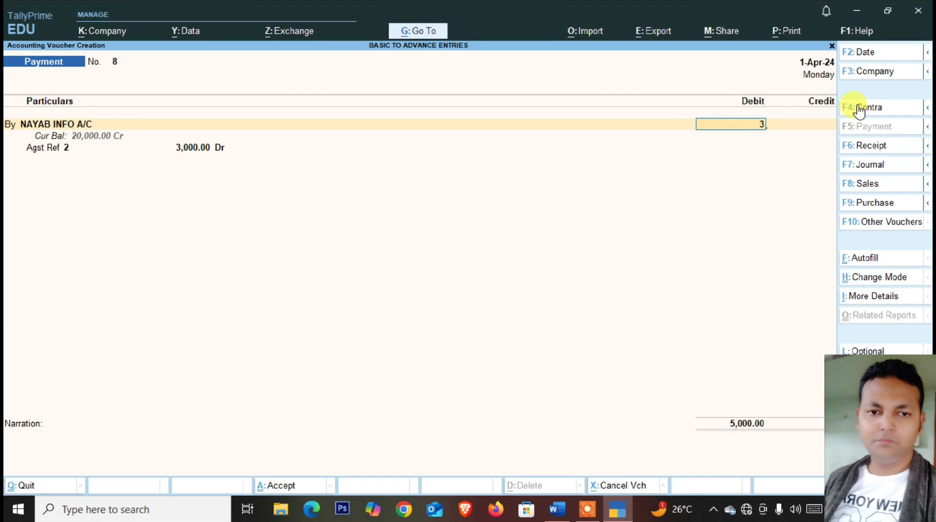
key("Return")
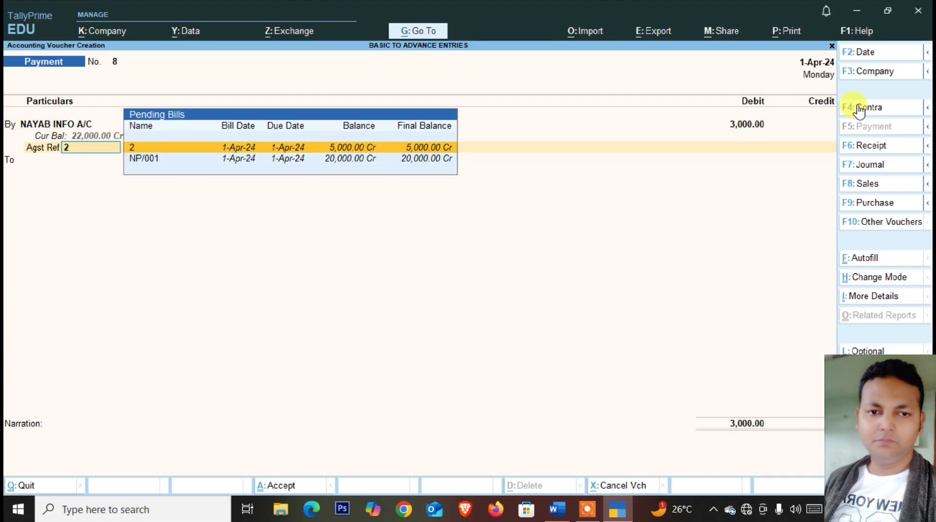
type("2")
key("Return")
key("Return")
key("Return")
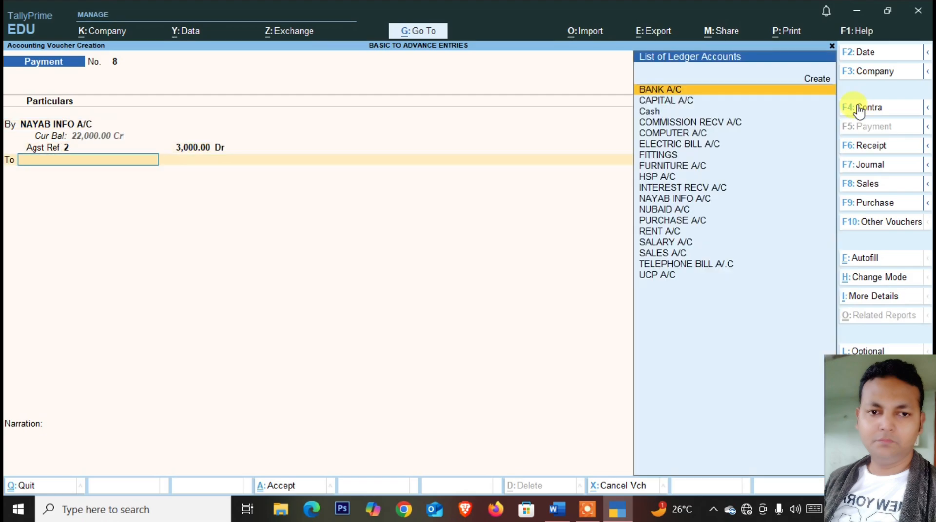
Credit Cash with 3,000.00 and save the payment voucher without a narration
key("Down")
key("Down")
key("Return")
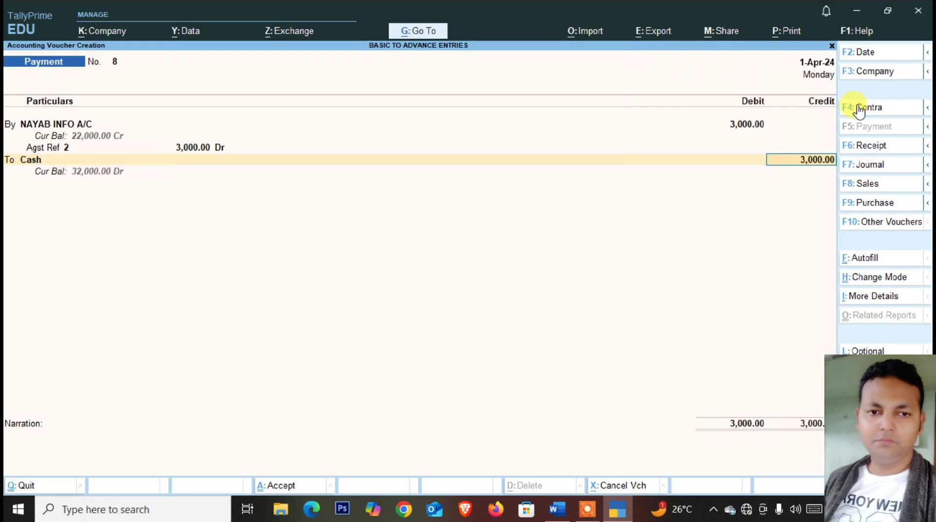
key("Return")
key("Return")
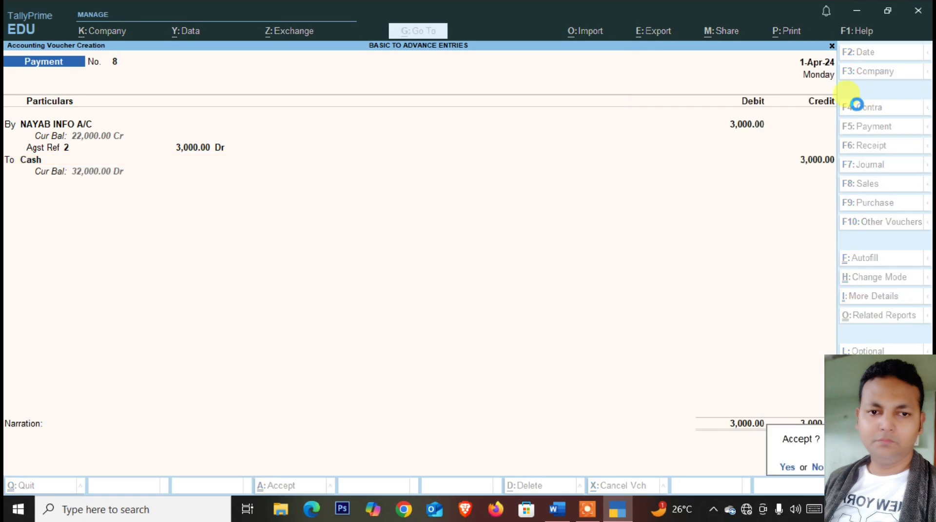
key("Return")
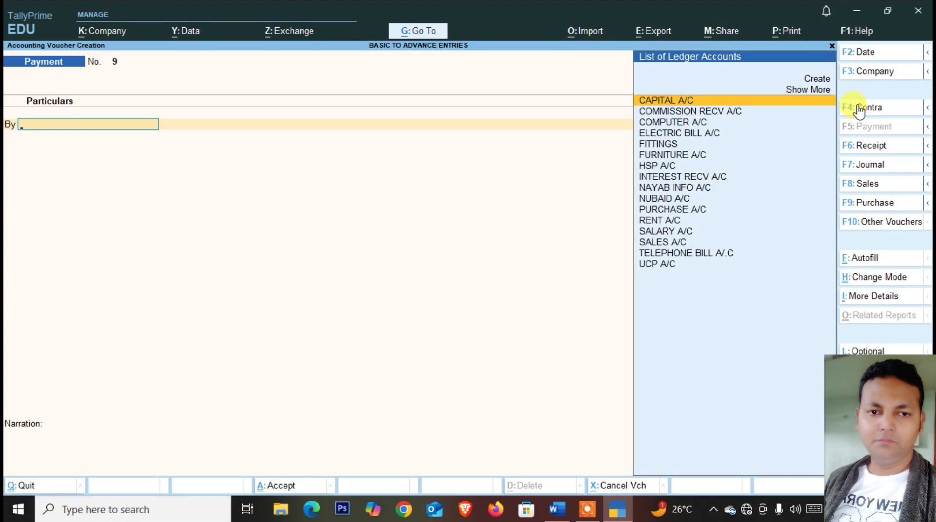
Check sales entry 6 in Word, then start another sales voucher in TallyPrime and switch it to As Voucher mode
key("alt+Tab")
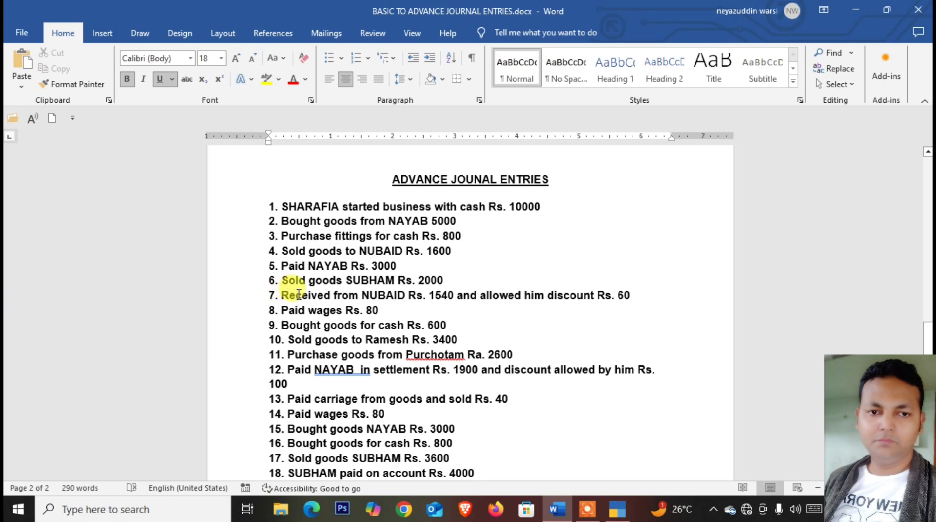
key("alt+Tab")
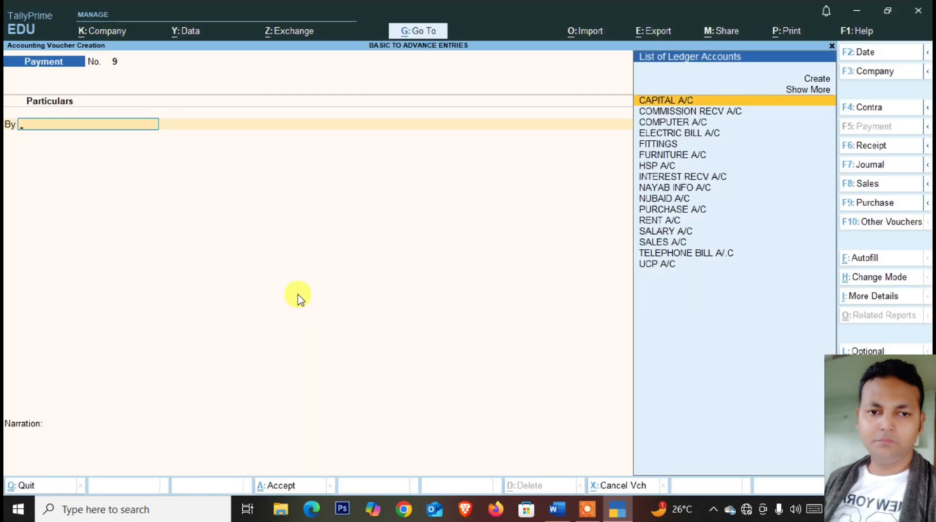
key("alt+Tab")
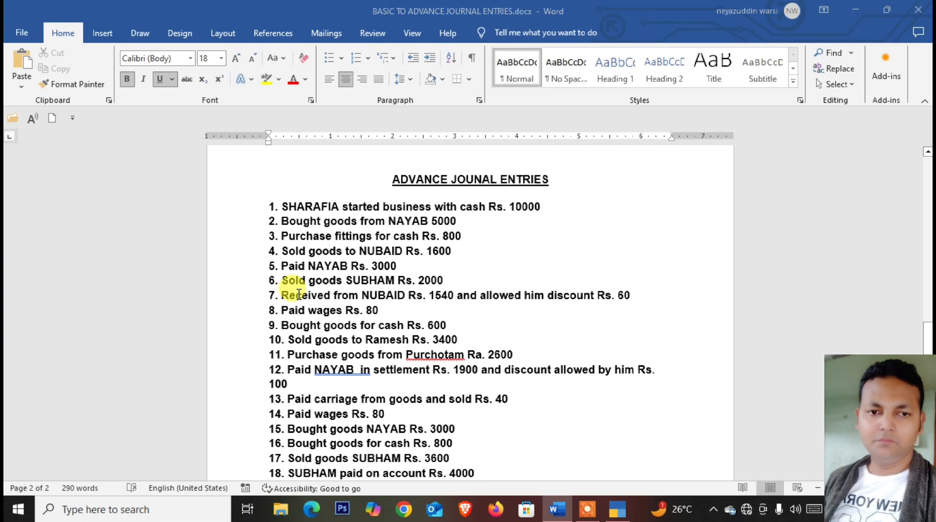
key("alt+Tab")
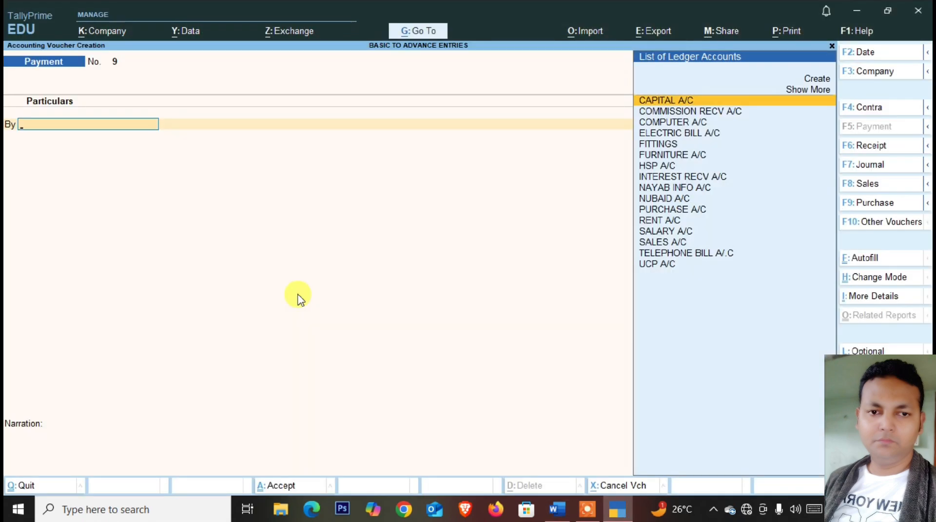
left_click(875, 185)
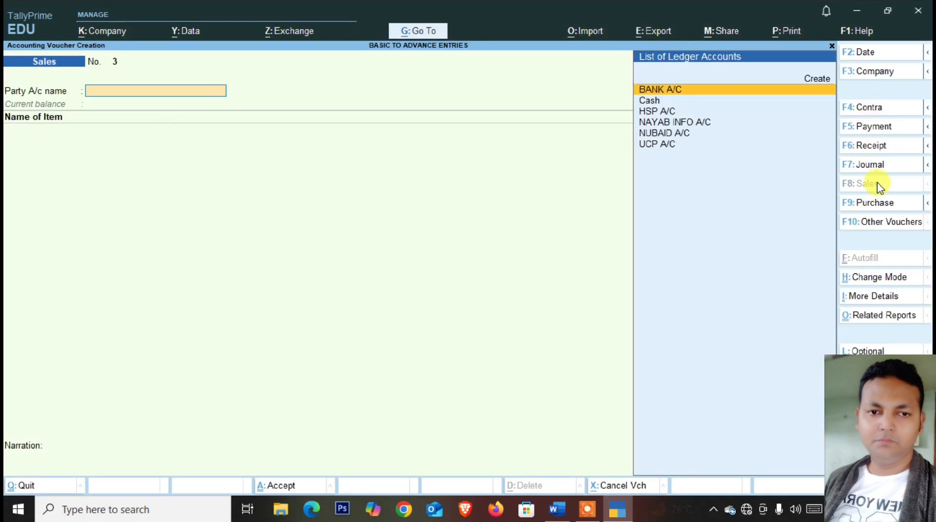
key("ctrl")
key("ctrl")
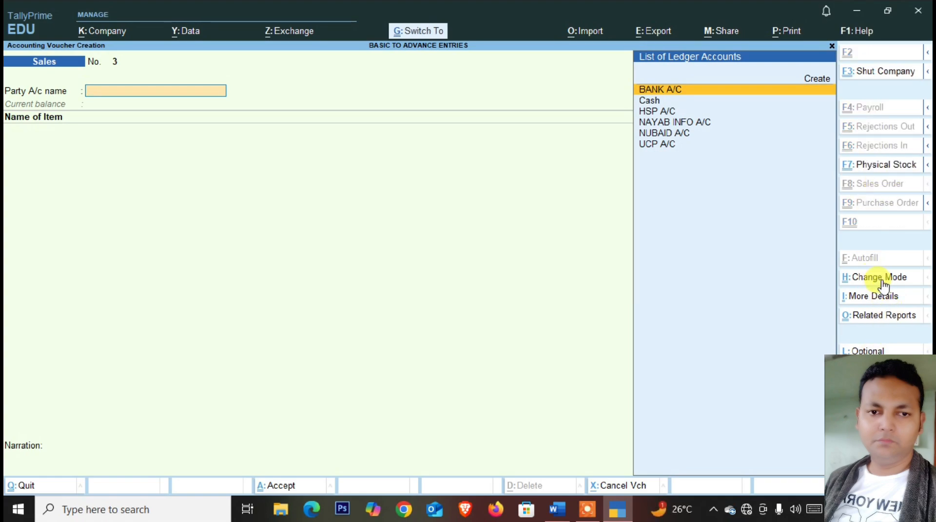
left_click(877, 277)
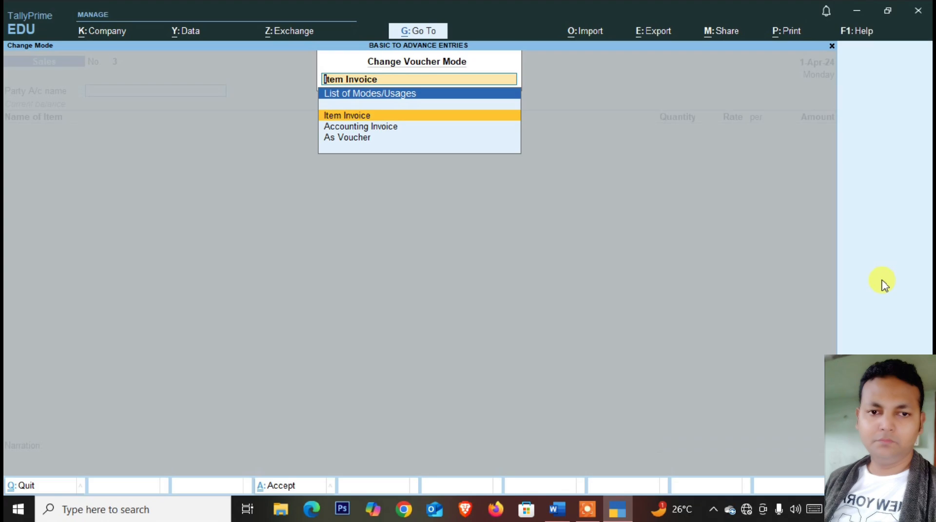
key("Down")
key("Down")
key("Return")
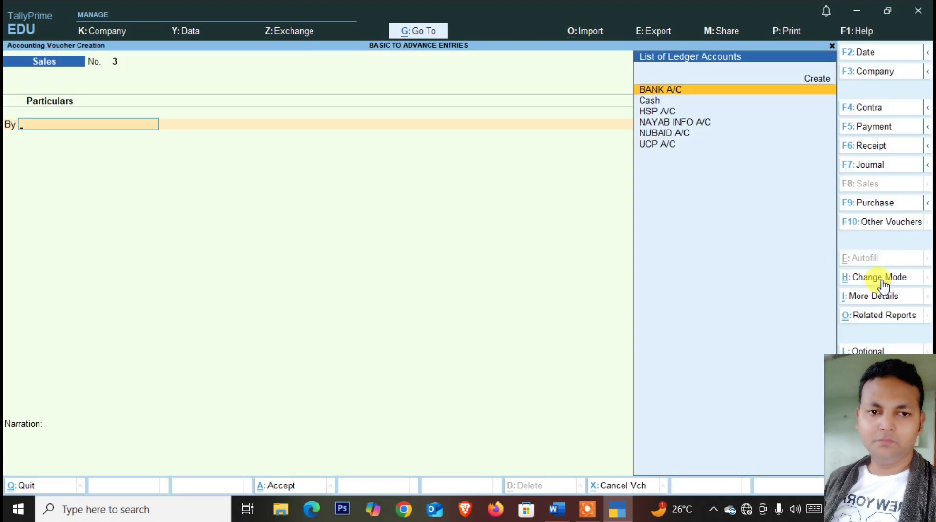
Recheck sales entry 6 in Word, then create a ledger named after its customer, ending in A/C, under Sundry Debtors in TallyPrime
key("alt+Tab")
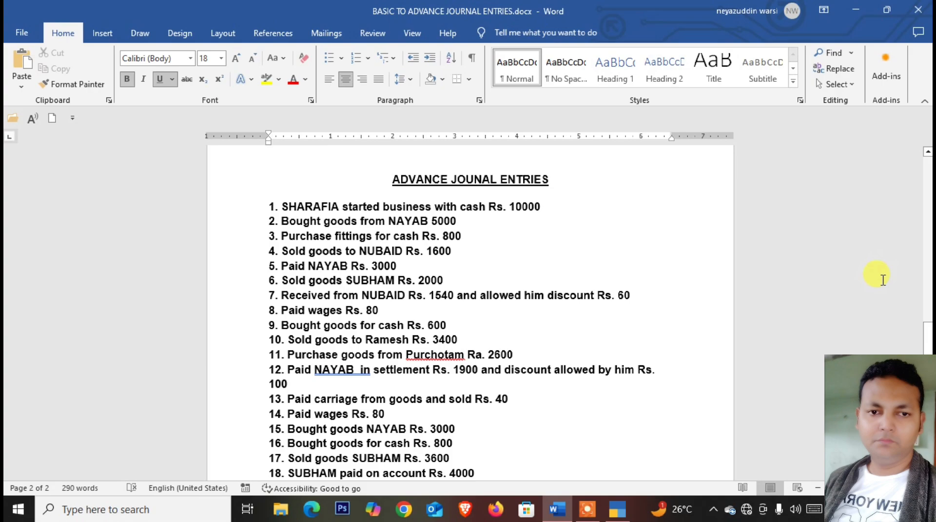
key("alt+Tab")
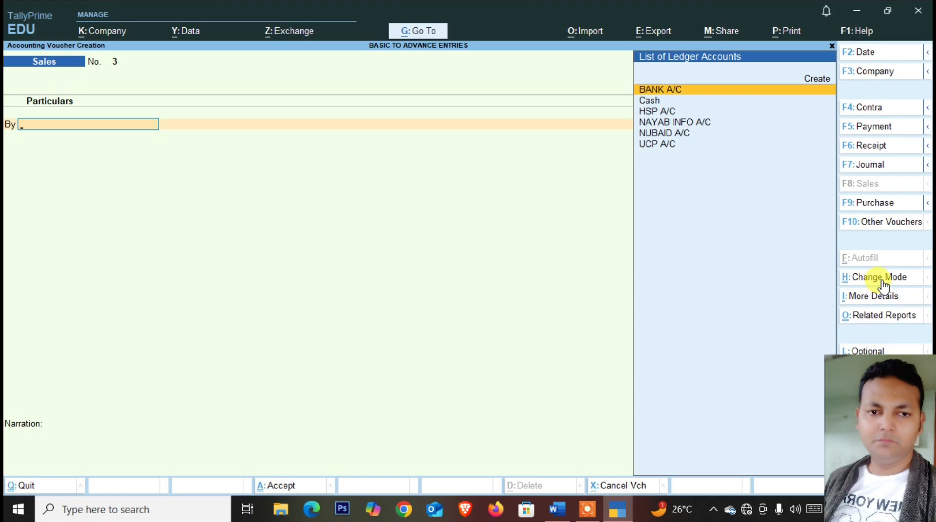
type("S")
key("alt+c")
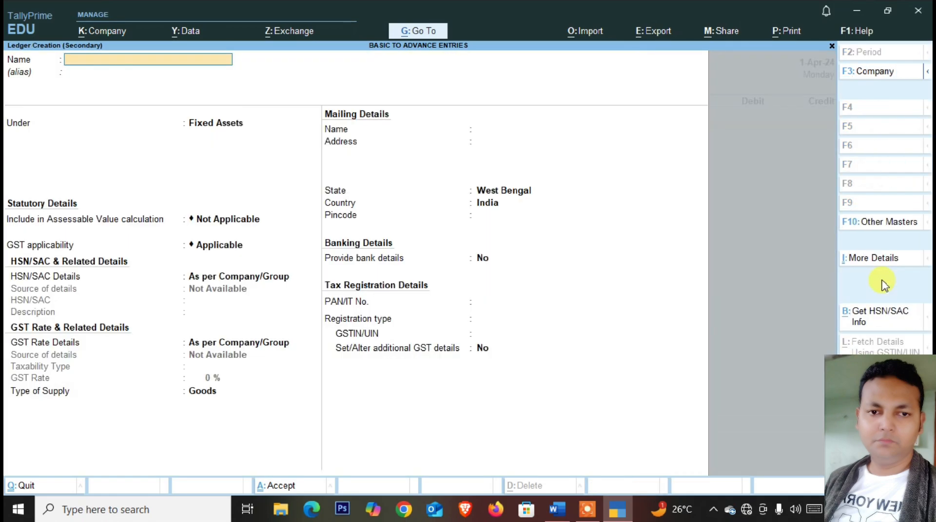
type("SUBHAM A/C")
key("Return")
type("SUN")
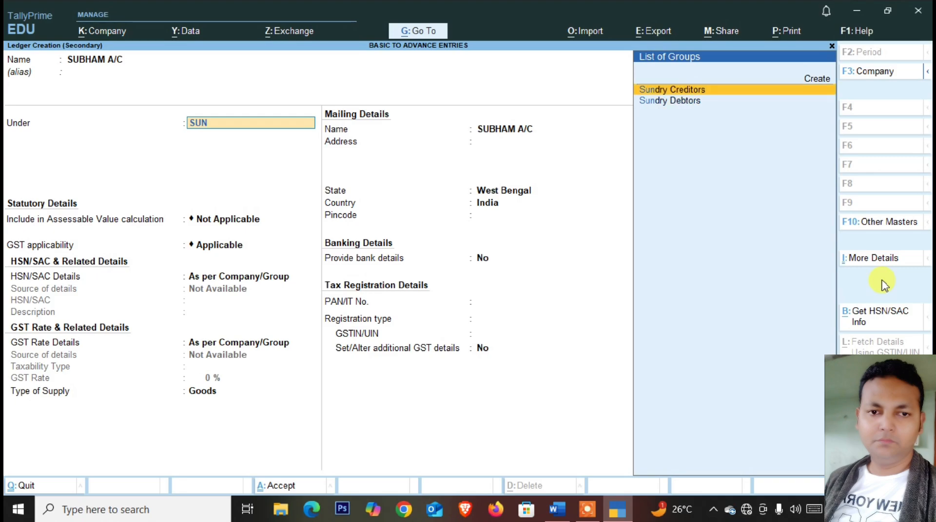
key("Down")
key("Return")
key("ctrl+a")
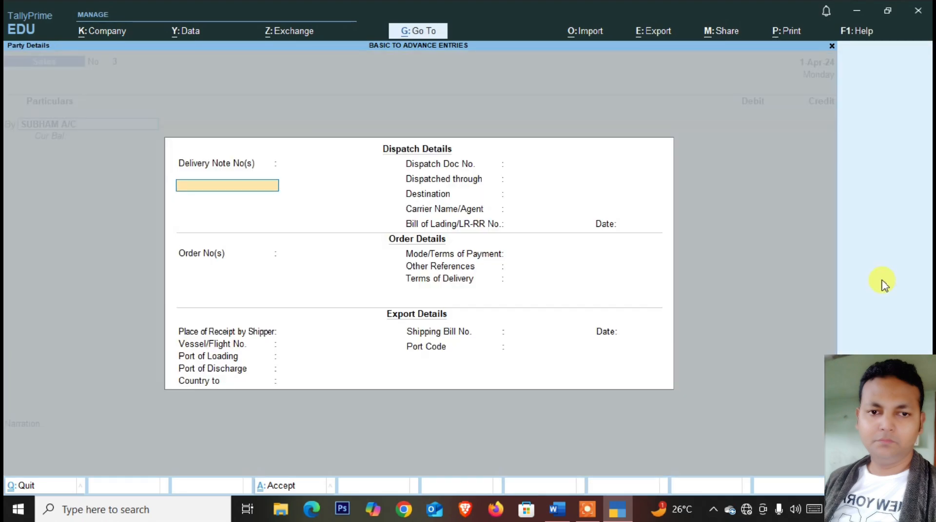
Accept the blank dispatch and party details, then debit the customer's ledger with 2000 as new bill reference 3
key("ctrl+a")
key("ctrl+a")
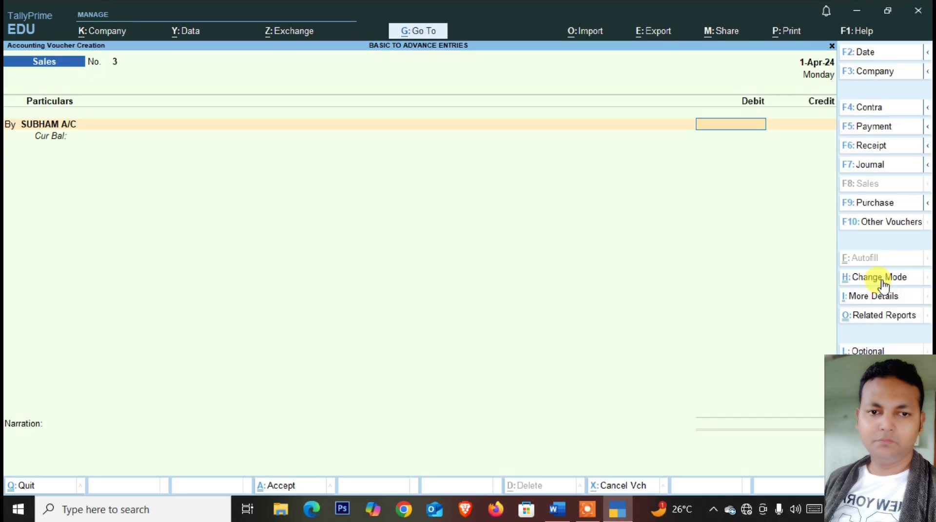
type("2000")
key("Return")
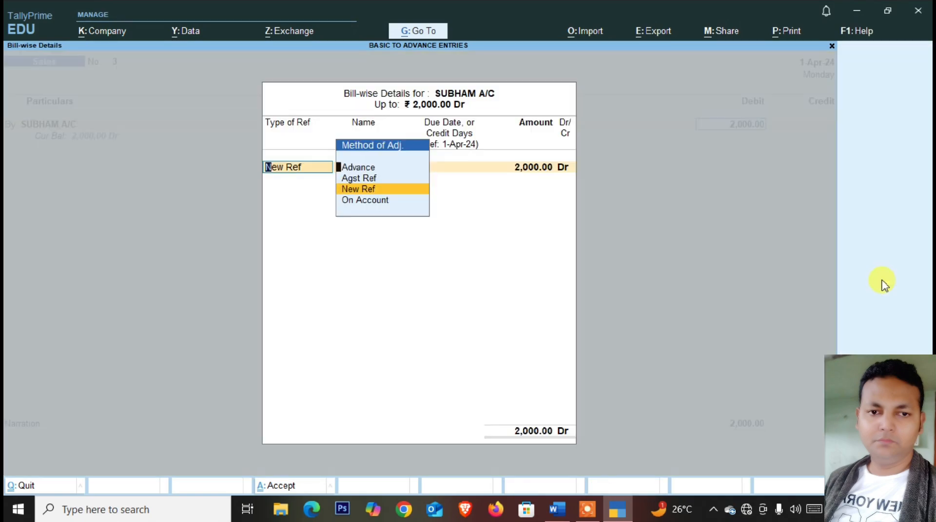
key("Return")
key("Return")
key("Return")
key("Return")
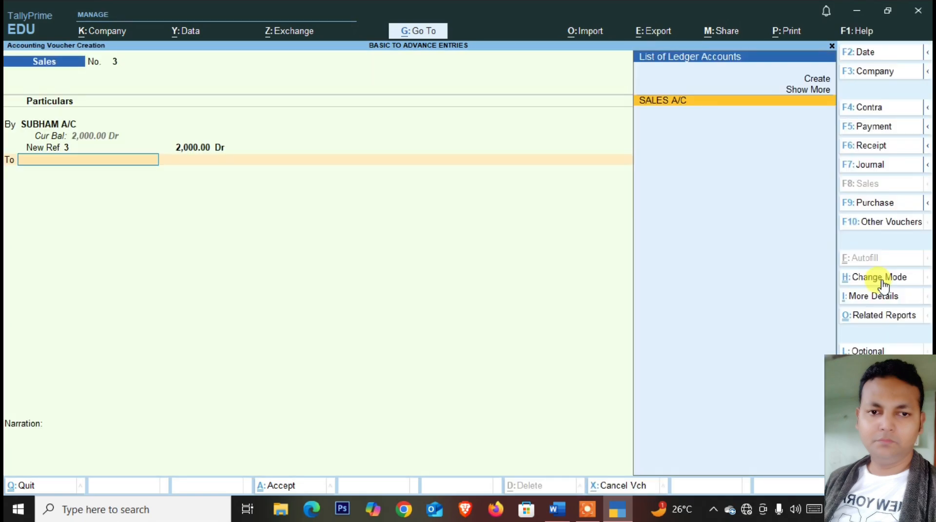
Credit SALES A/C with 2,000.00 and save the sales voucher without a narration
key("Return")
key("Return")
key("Return")
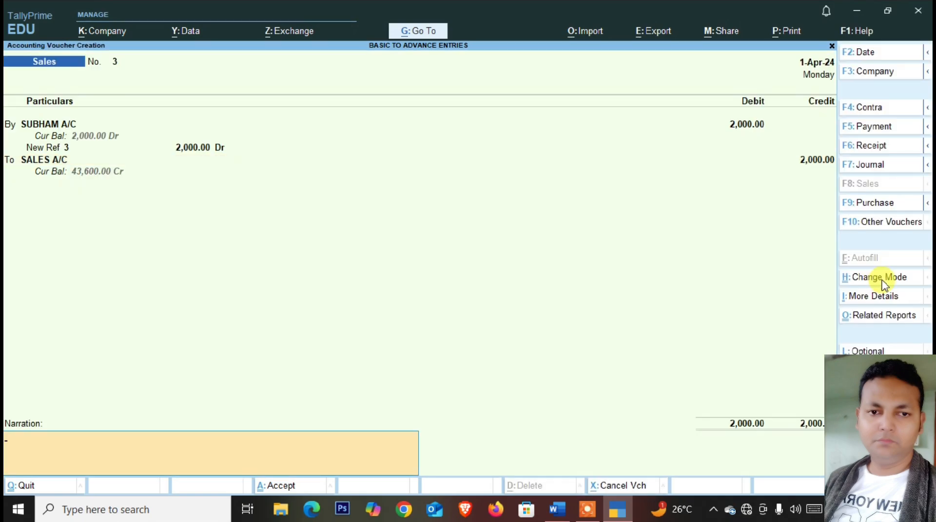
key("Return")
Start a receipt voucher in TallyPrime for entry 7 of the Word list and select that entry's customer ledger as the credited account
key("alt+Tab")
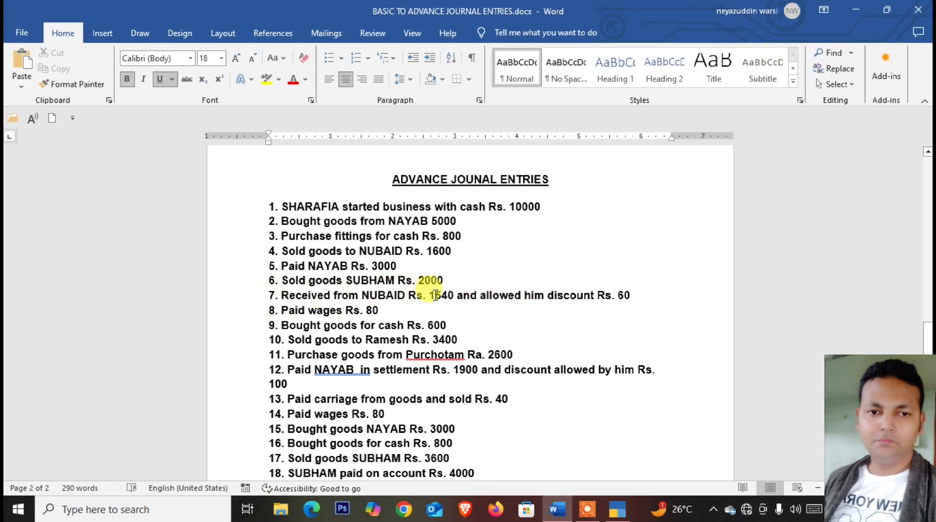
key("alt+Tab")
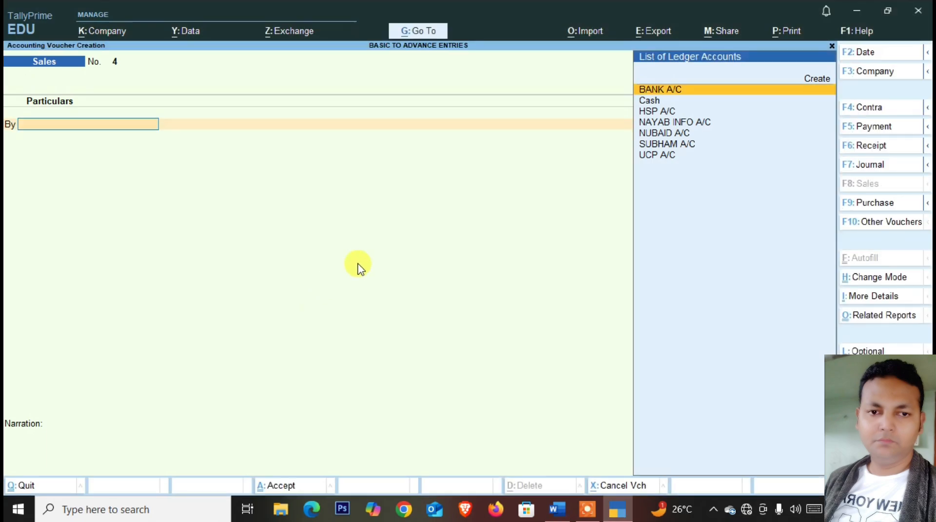
left_click(868, 147)
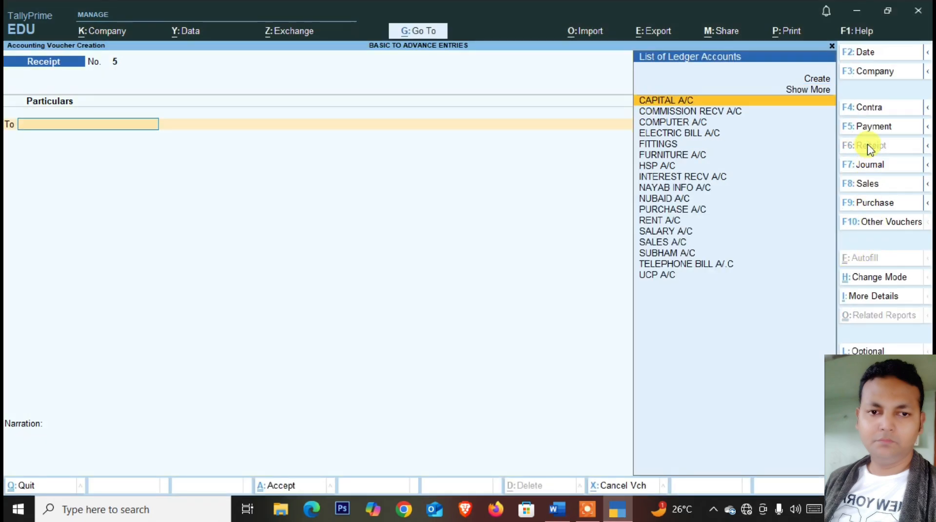
type("NU")
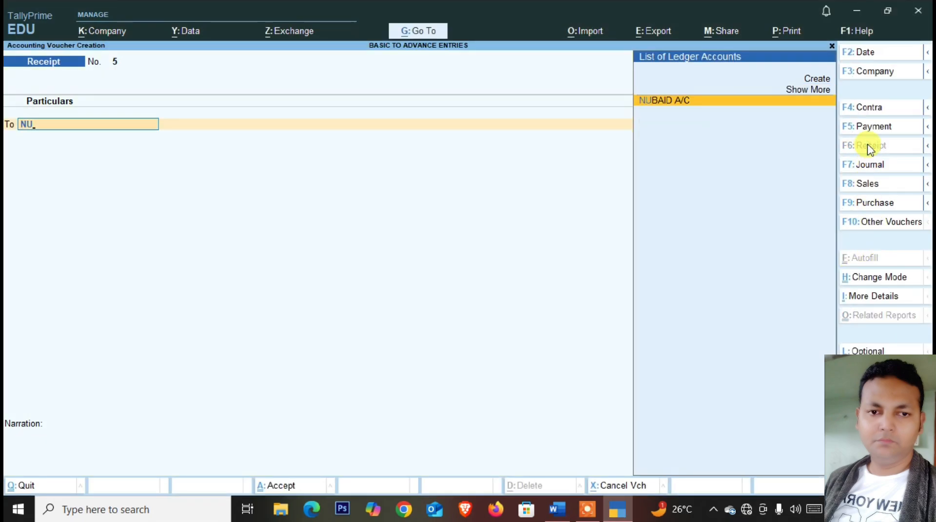
key("Return")
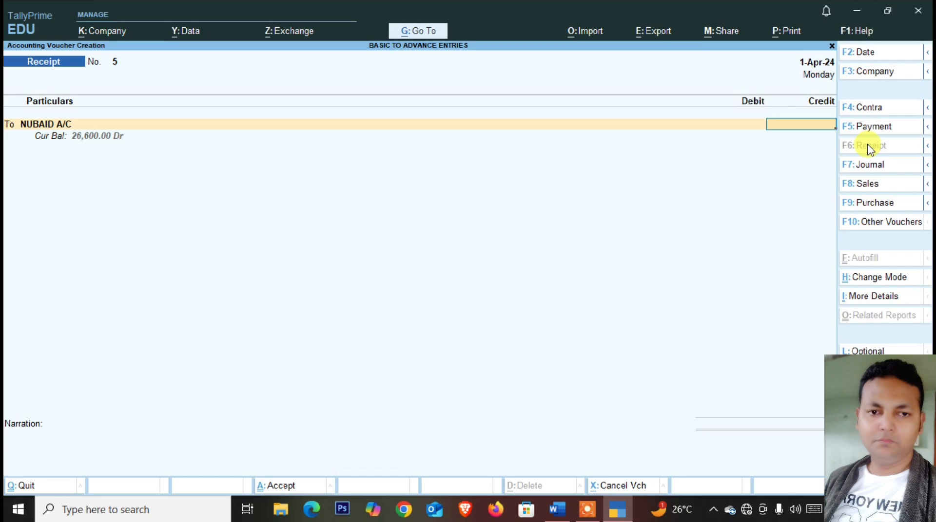
key("alt+Tab")
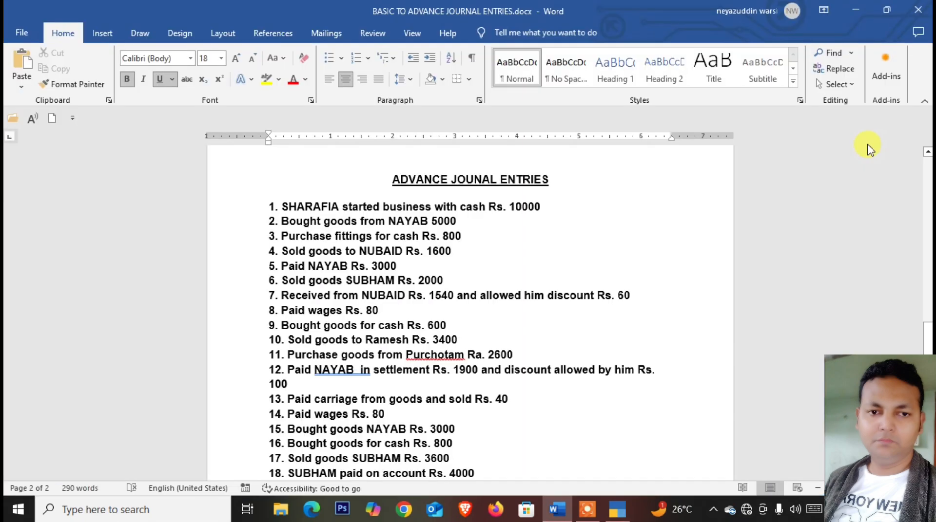
key("alt+Tab")
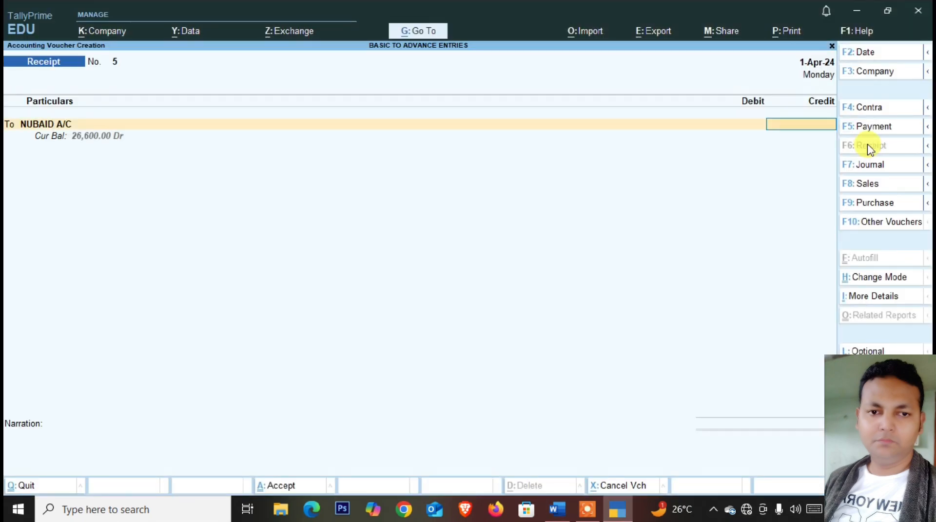
Credit the customer's ledger with 1,600.00 and allocate the full amount against pending bill 2
type("16000")
key("Return")
key("Return")
key("Return")
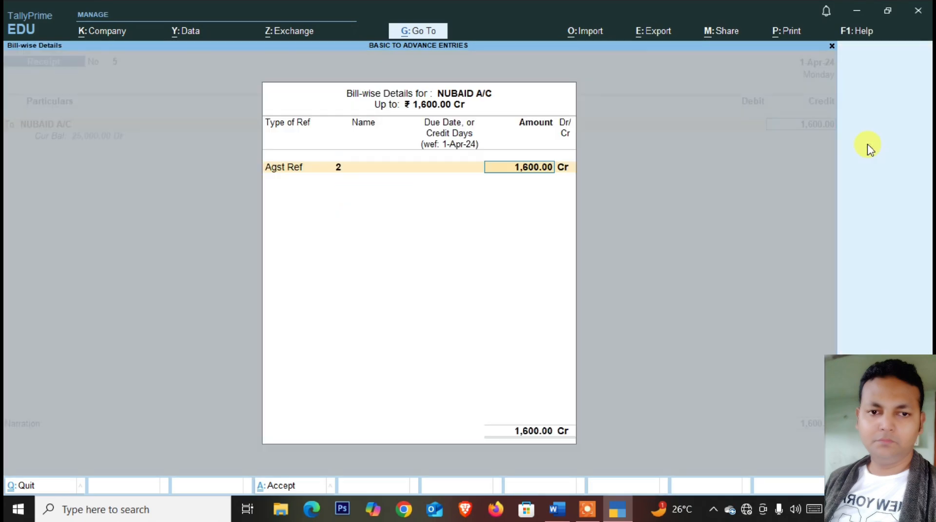
key("Return")
key("Return")
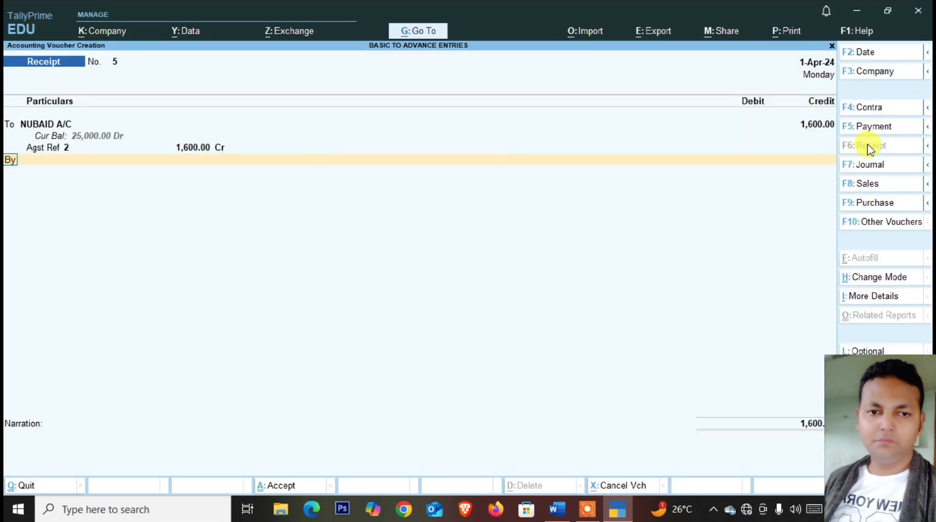
Debit Cash with 1540 in the receipt voucher and begin another debit line
key("Return")
key("Down")
key("Down")
key("Return")
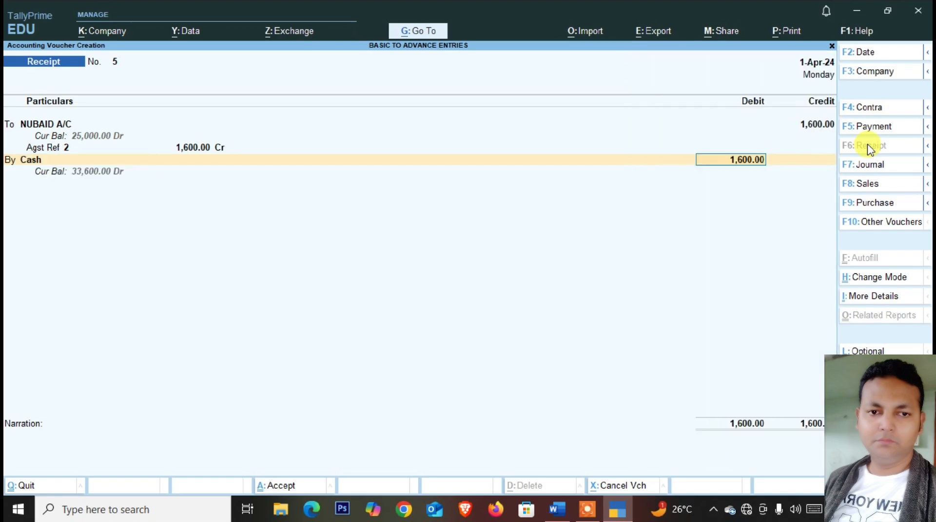
type("1540")
key("Return")
key("Return")
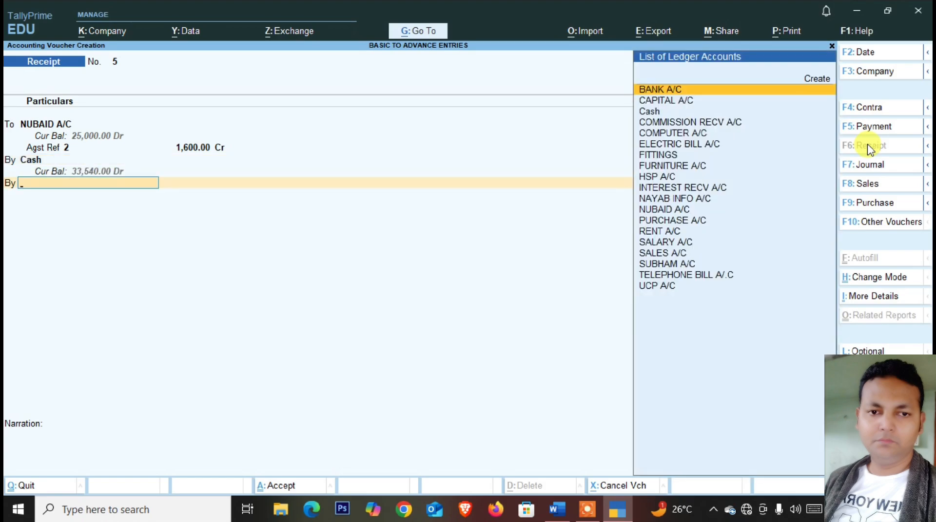
Create the DISCOUNT ALLOWED A/C ledger under Indirect Expenses for the second debit line
key("alt+c")
type("DISC")
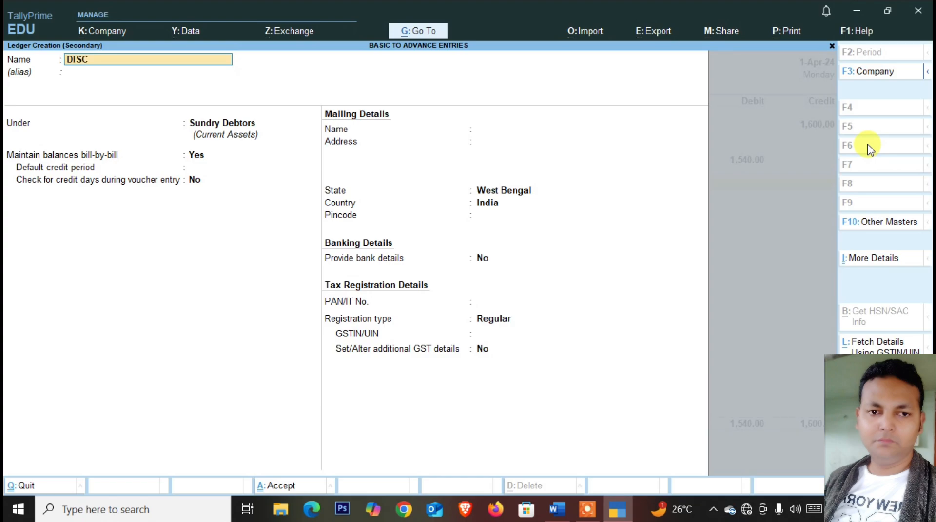
type("OUNT ALLOWED A/C")
key("Return")
type("IND")
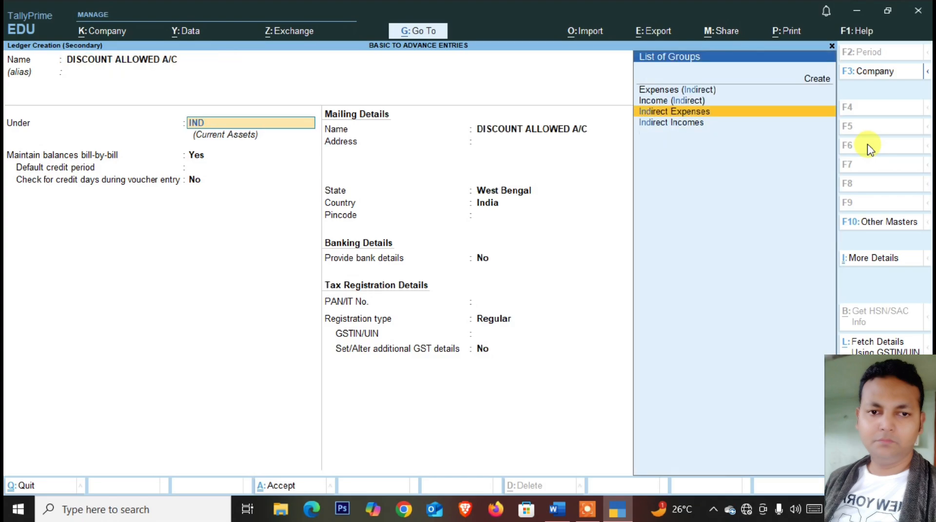
key("Return")
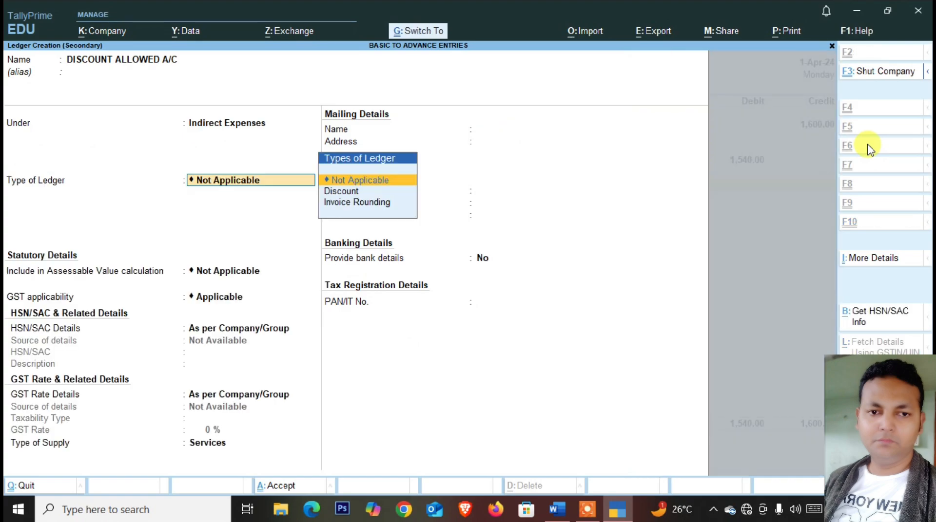
key("ctrl+a")
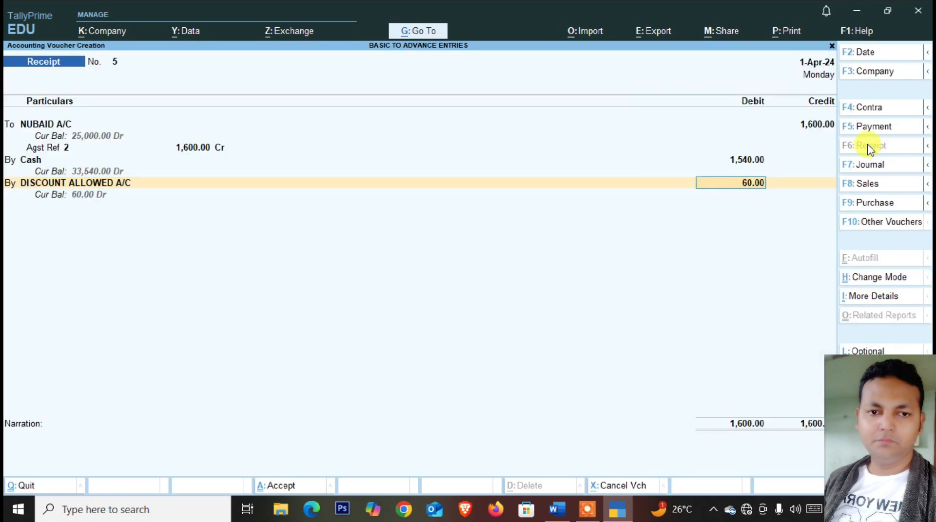
Debit DISCOUNT ALLOWED A/C with 60.00 and save the receipt voucher without a narration
key("Return")
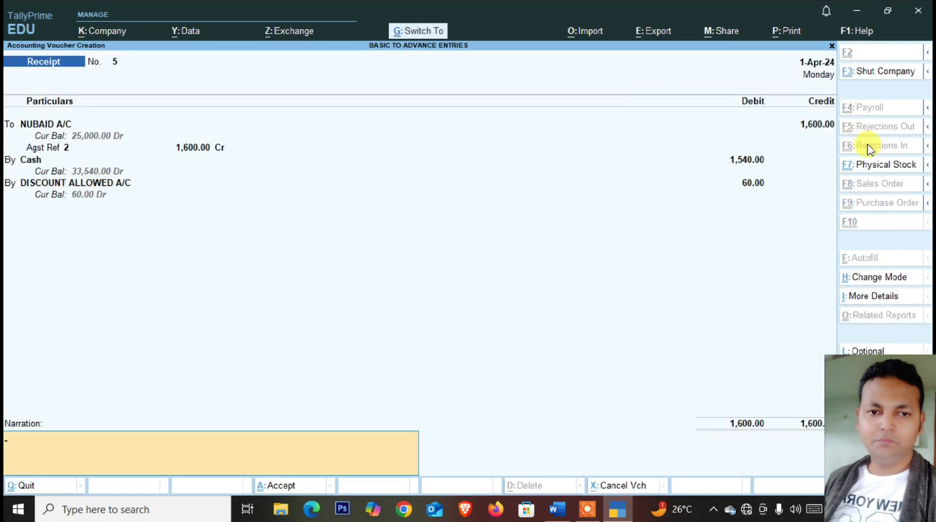
key("ctrl+a")
Review the remaining advance journal entries in Word, examining settlement entry 12 and its discount
key("alt+Tab")
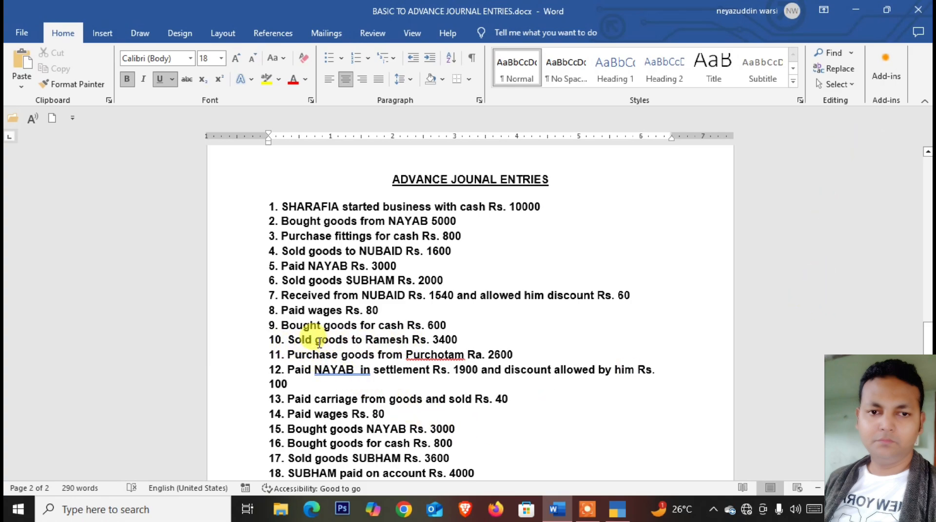
scroll(324, 349, "down", 1)
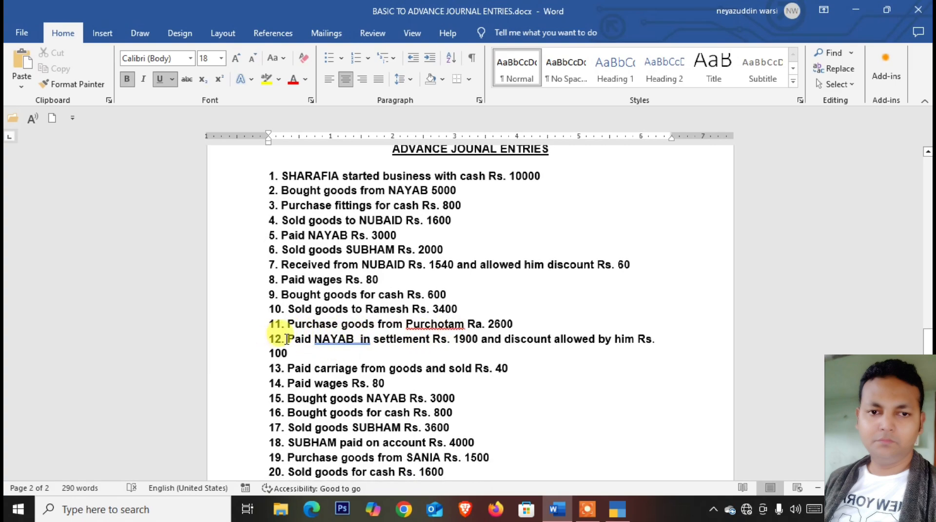
left_click_drag(282, 339, 676, 351)
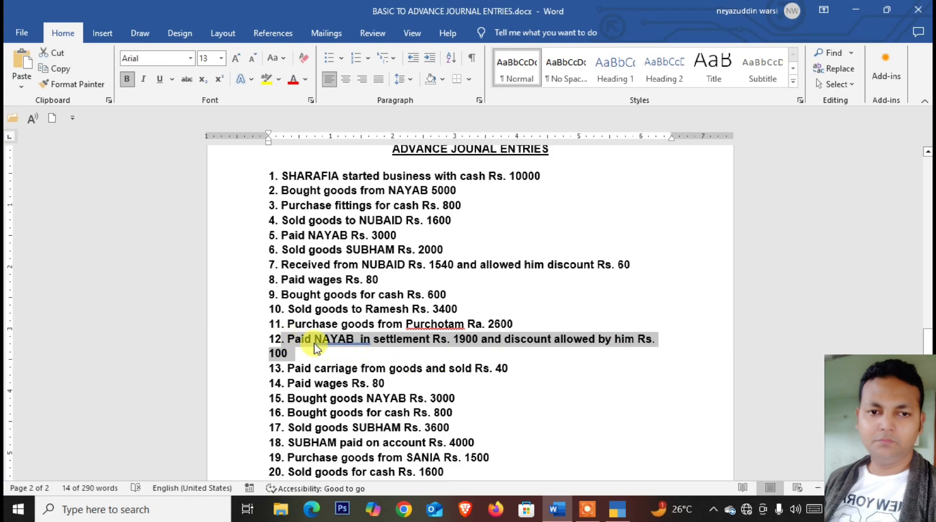
scroll(342, 408, "down", 3)
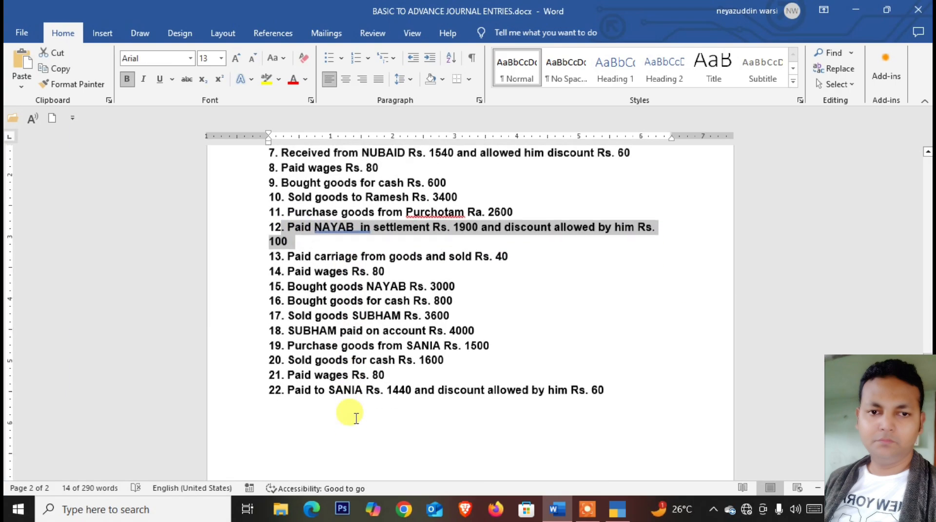
scroll(355, 419, "up", 1)
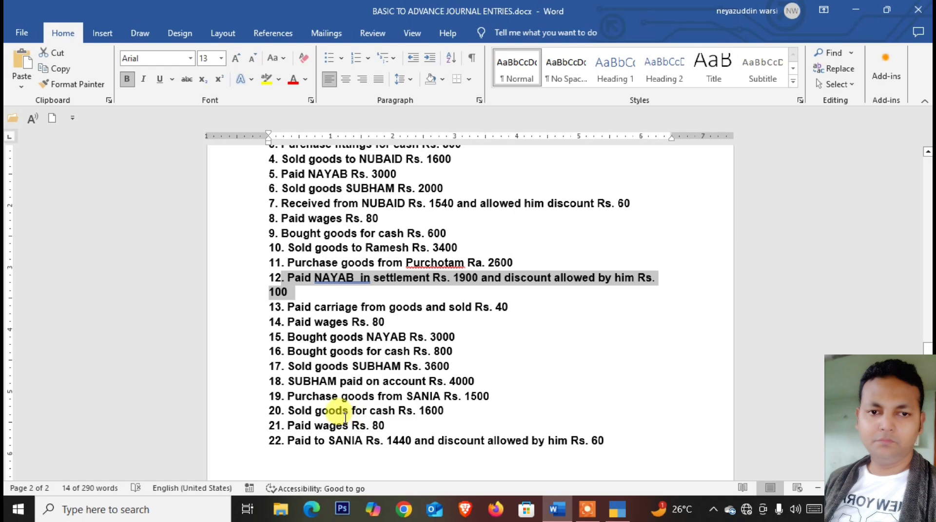
left_click(304, 292)
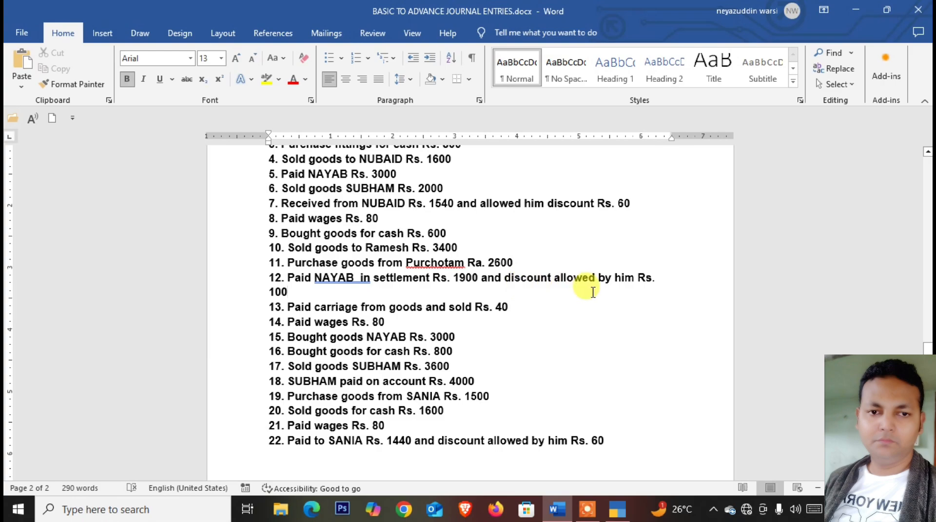
scroll(546, 302, "up", 2)
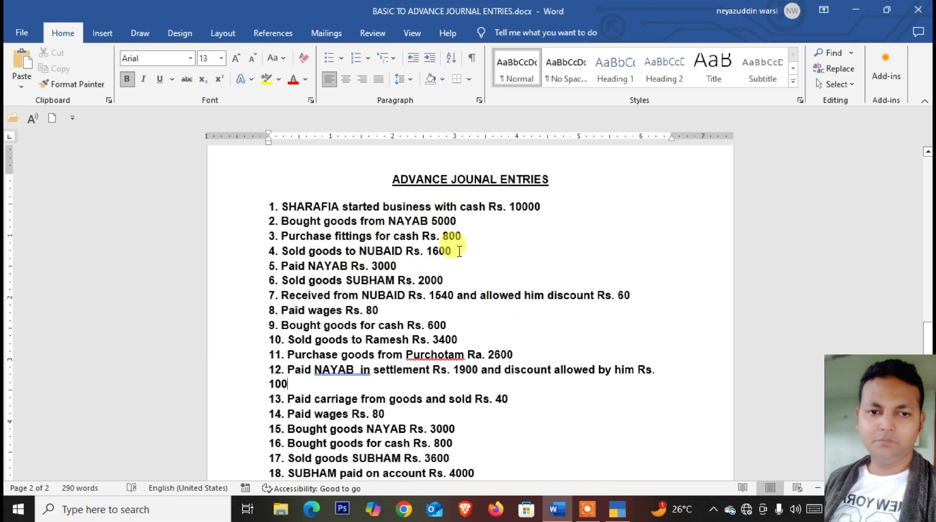
scroll(441, 341, "down", 2)
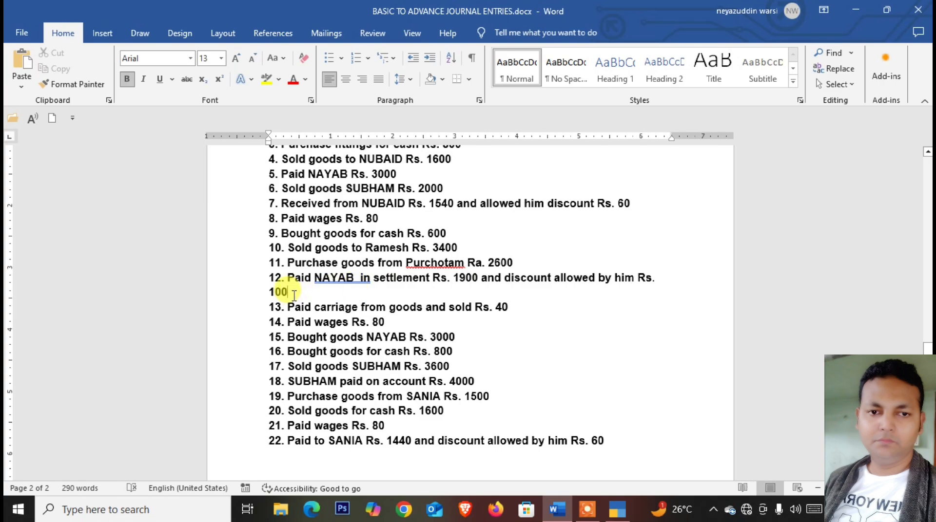
Switch to TallyPrime and start a payment voucher debiting NAYAB INFO A/C with 2,000 against pending bill 2
key("alt+Tab")
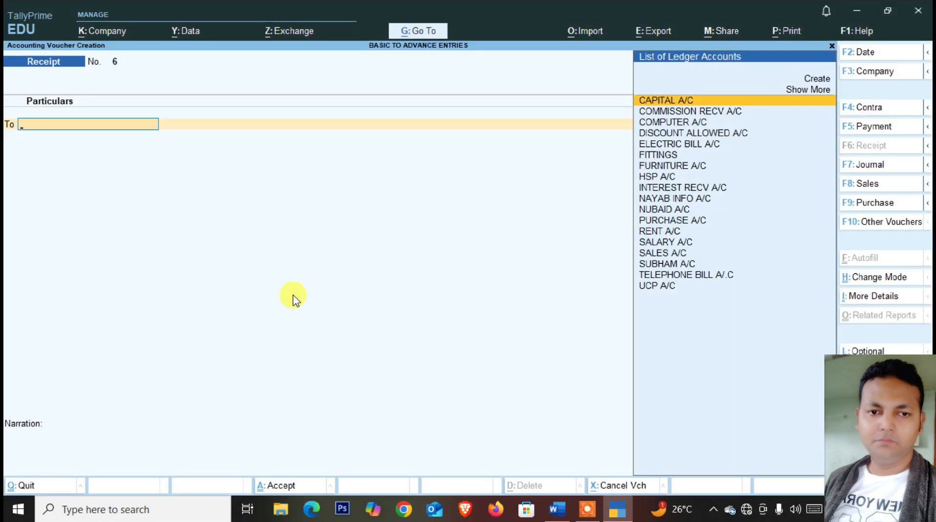
left_click(873, 128)
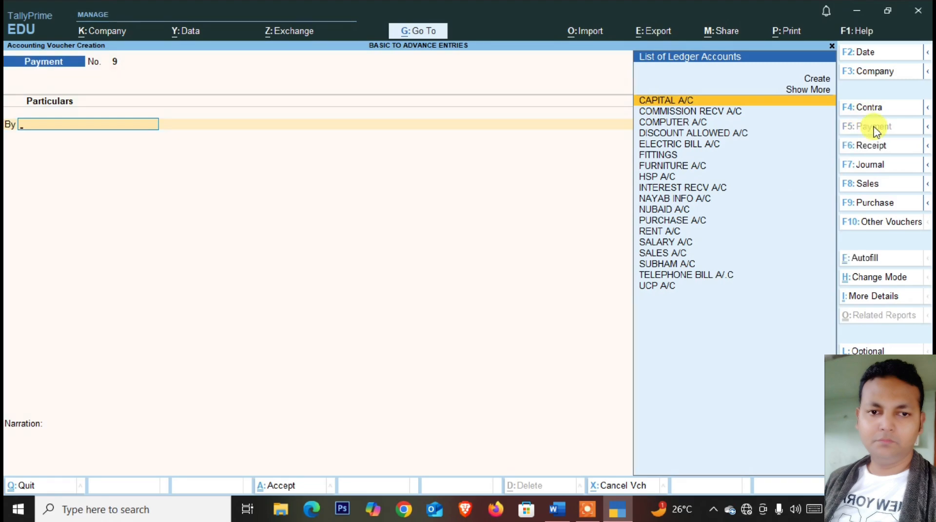
type("NA")
key("Return")
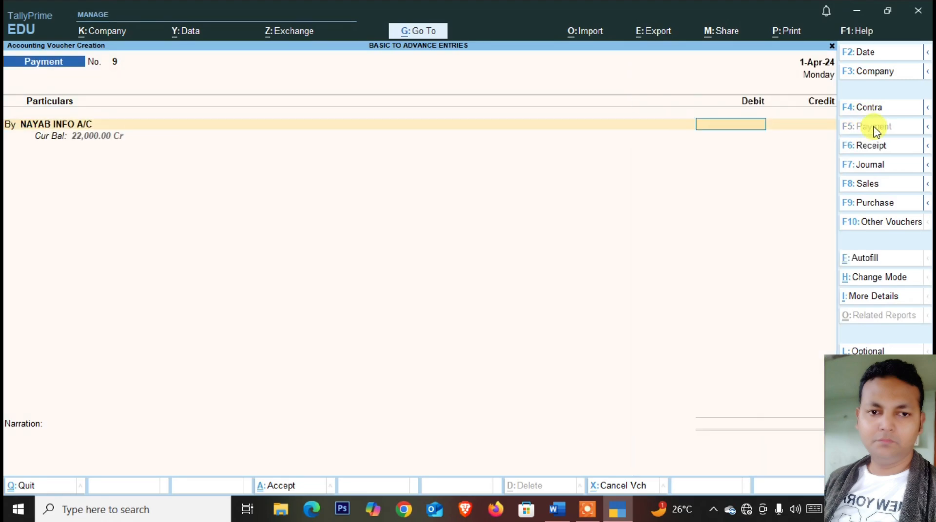
type("2,000")
key("Return")
key("Return")
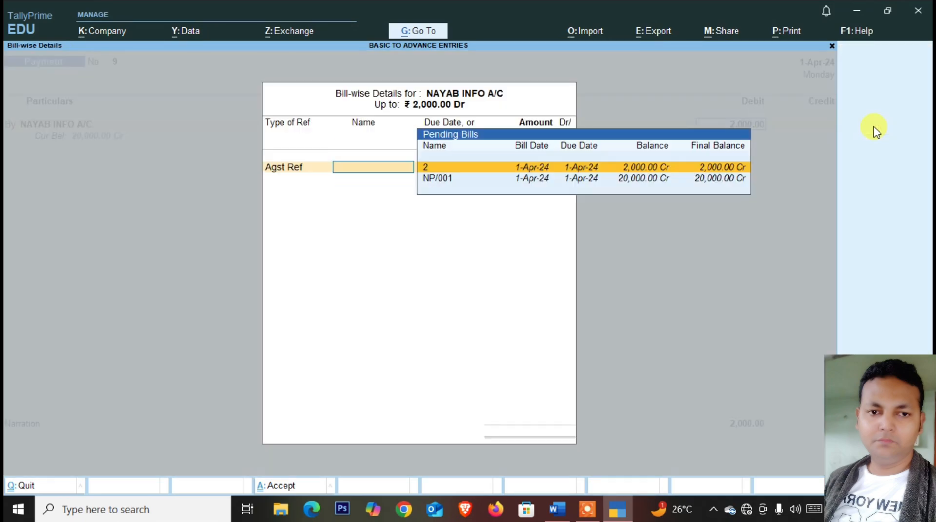
key("Return")
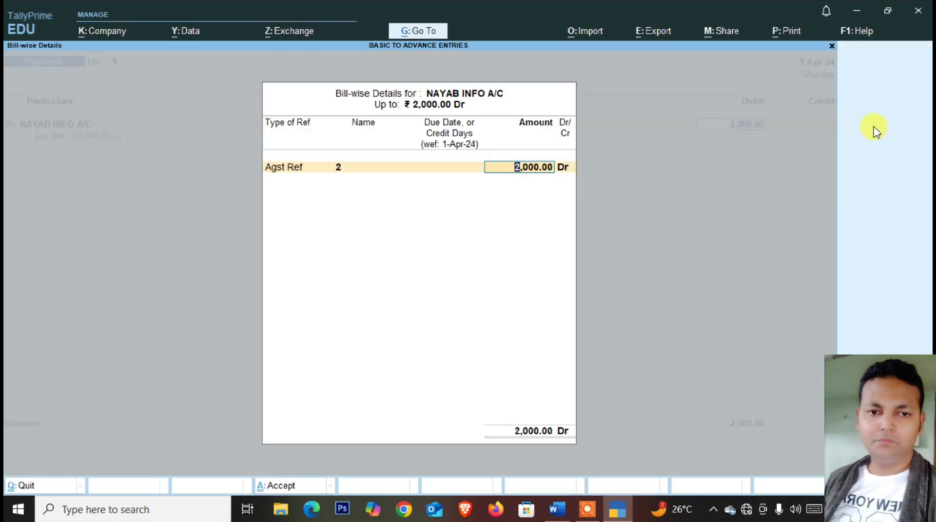
key("Return")
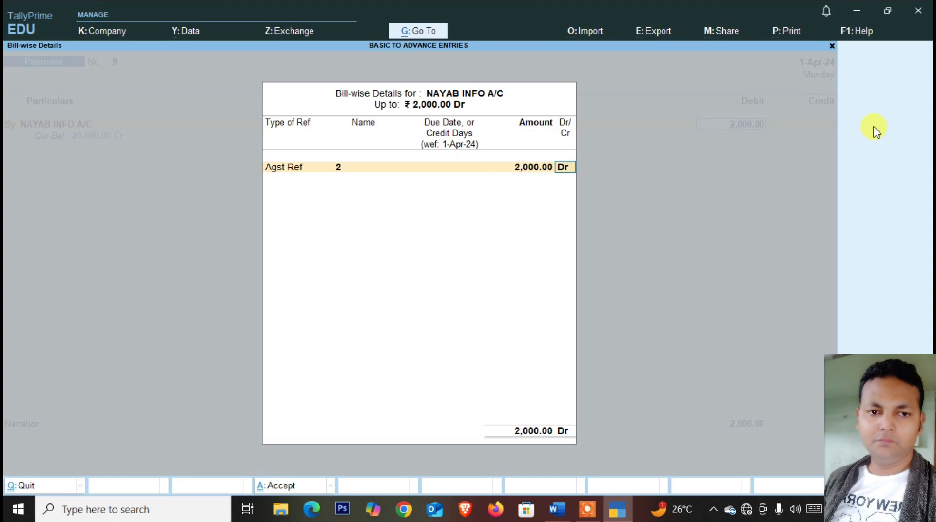
key("Return")
key("Return")
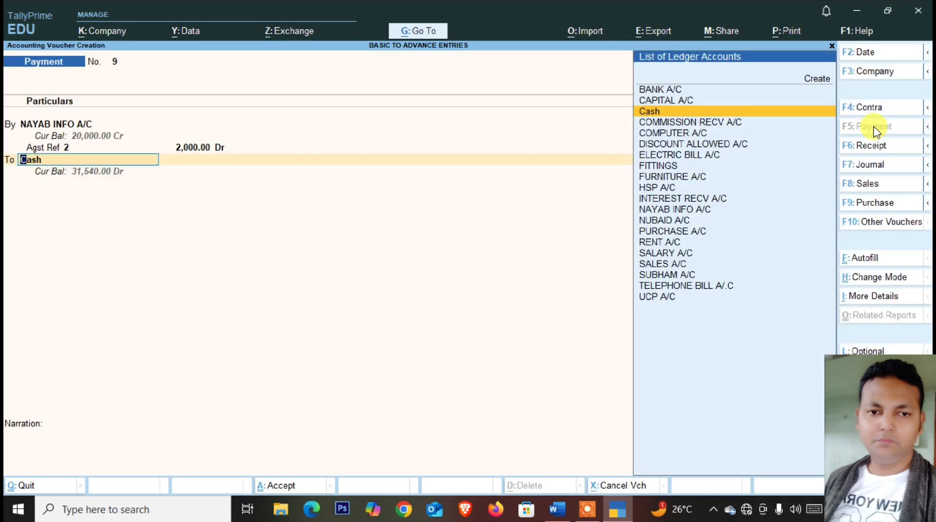
Credit Cash with 1900 in the payment voucher and begin another credit line
key("Return")
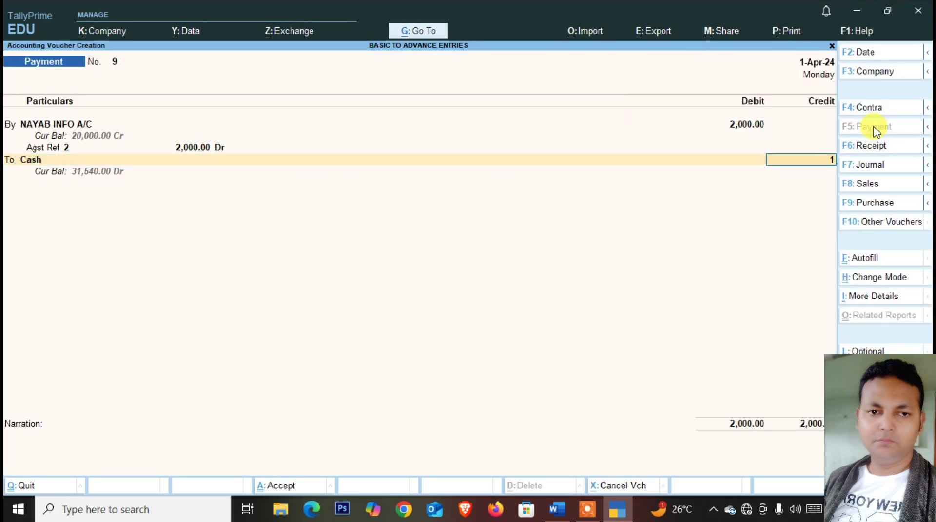
type("1900")
key("Return")
key("Return")
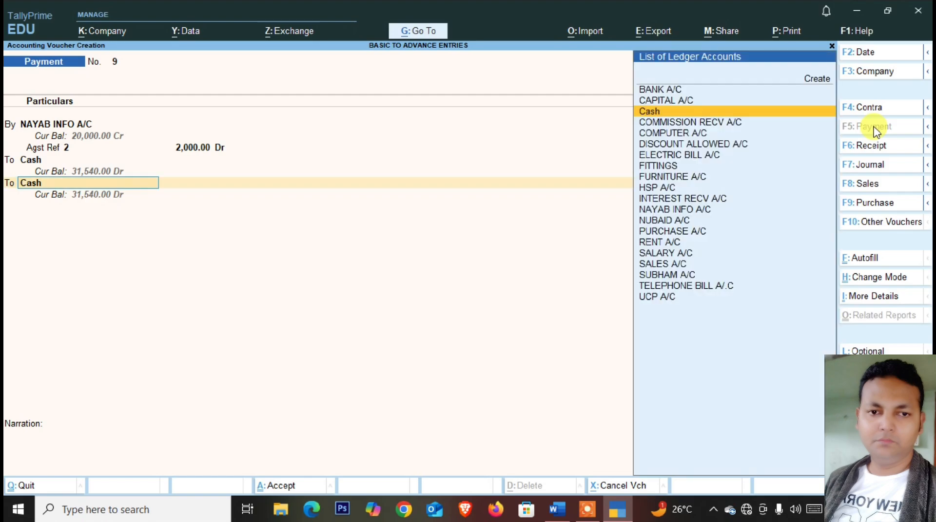
Create the DISCOUNT RECV A/C ledger under Indirect Incomes for the second credit line
key("alt+c")
type("DISC")
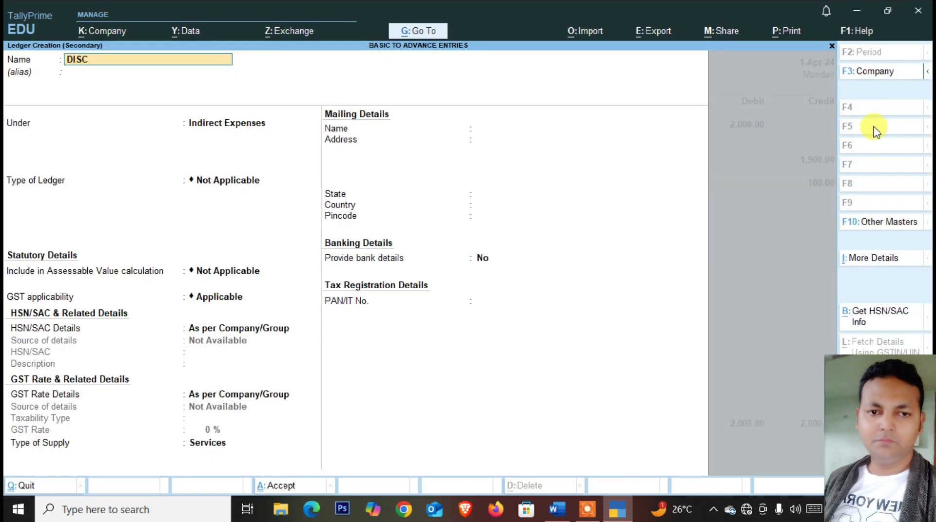
type("OUNT RECV A/C")
key("Return")
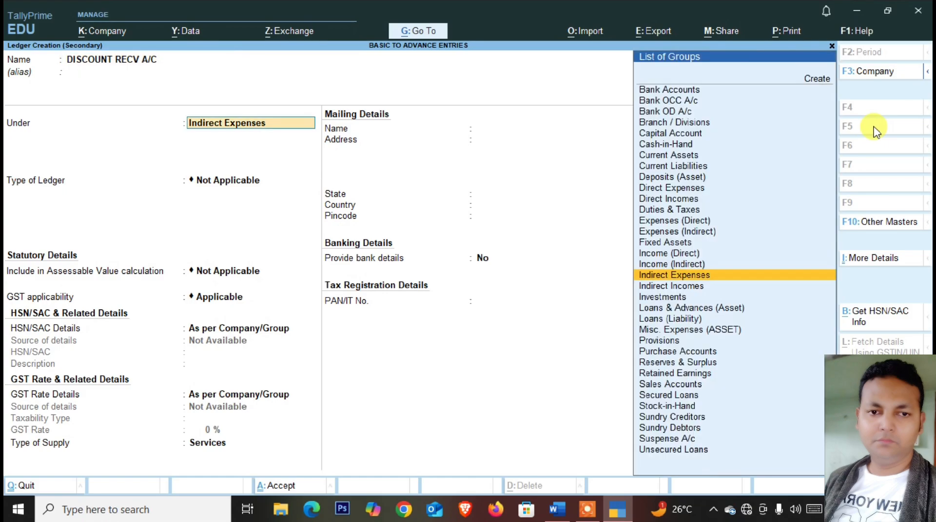
type("IND")
key("Down")
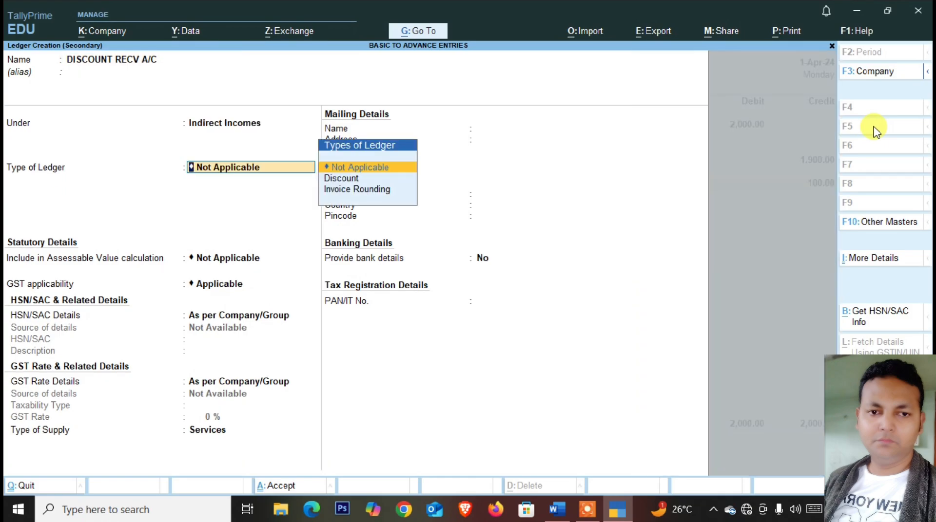
key("ctrl")
key("ctrl+a")
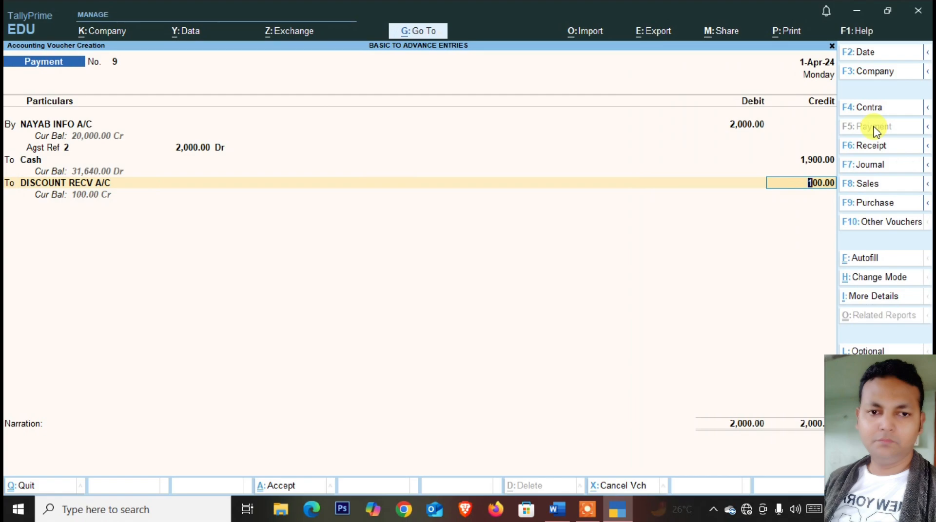
Credit DISCOUNT RECV A/C with 100.00 and save the payment voucher without a narration
key("Return")
key("Return")
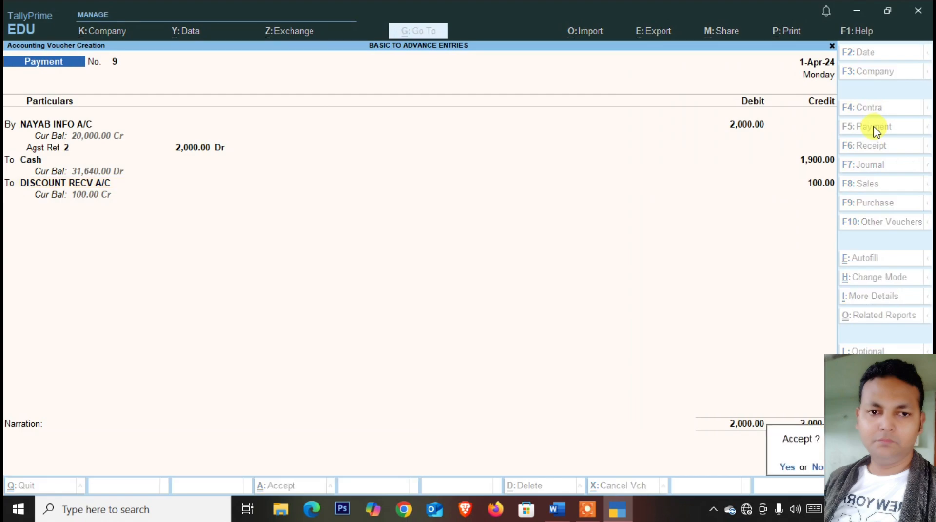
key("y")
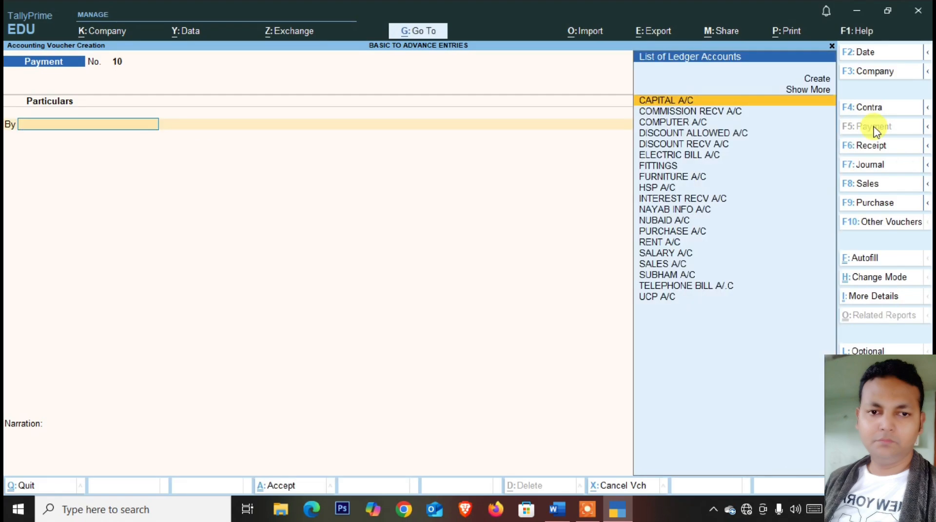
Switch to Word and review the remaining journal entries, examining purchase entry 19 and discount entry 22
key("alt+Tab")
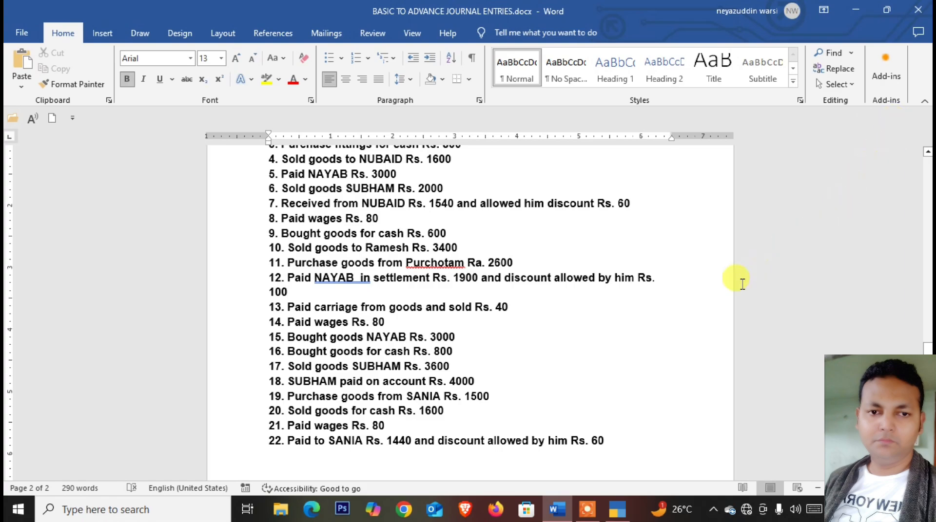
scroll(581, 359, "down", 2)
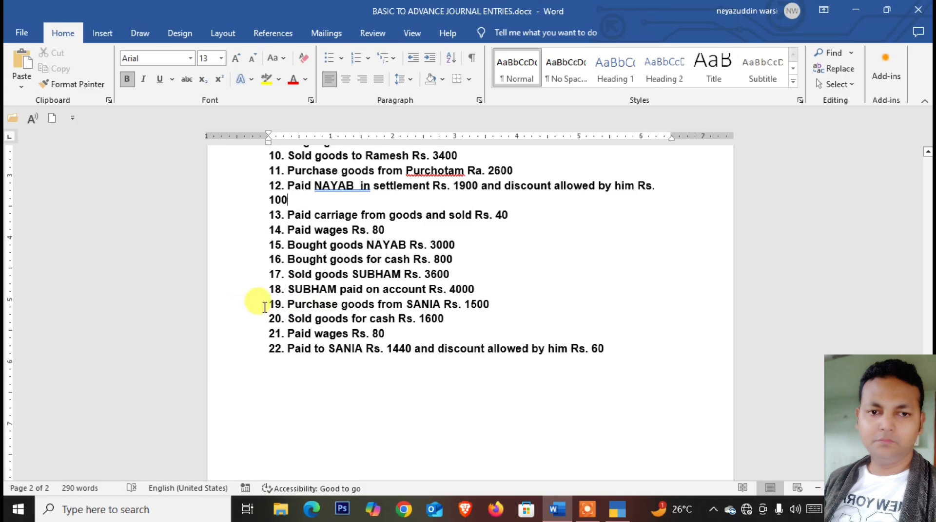
left_click_drag(264, 305, 507, 305)
left_click_drag(248, 360, 265, 352)
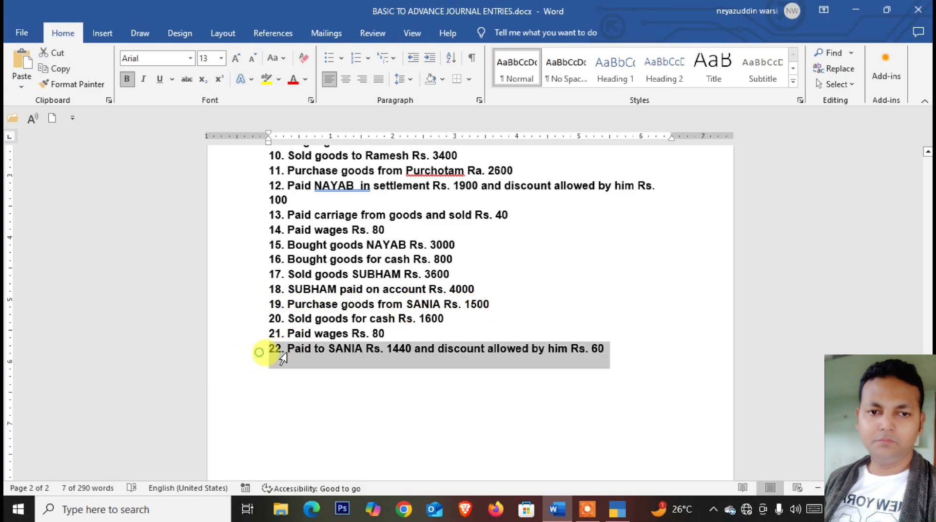
left_click(267, 294)
Return to TallyPrime and start a purchase voucher in As Voucher mode, leaving the supplier invoice number and date blank
key("alt+Tab")
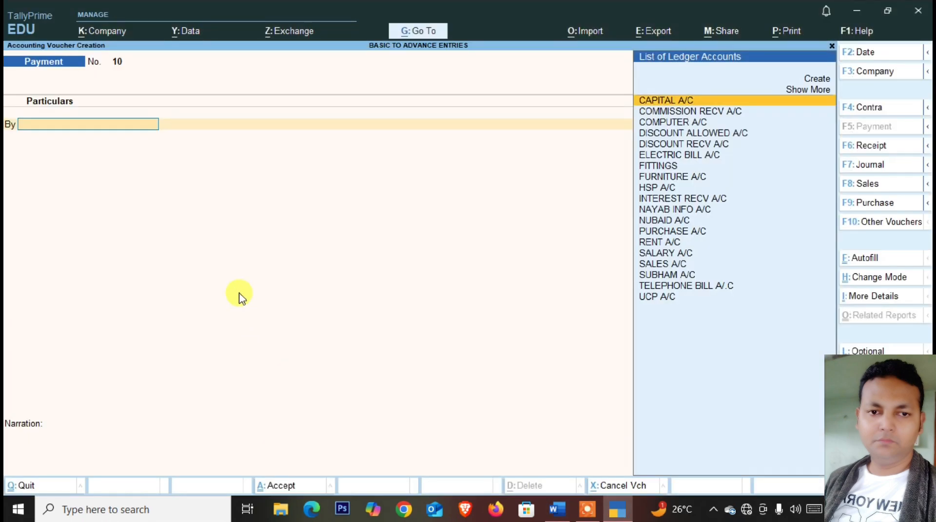
left_click(862, 204)
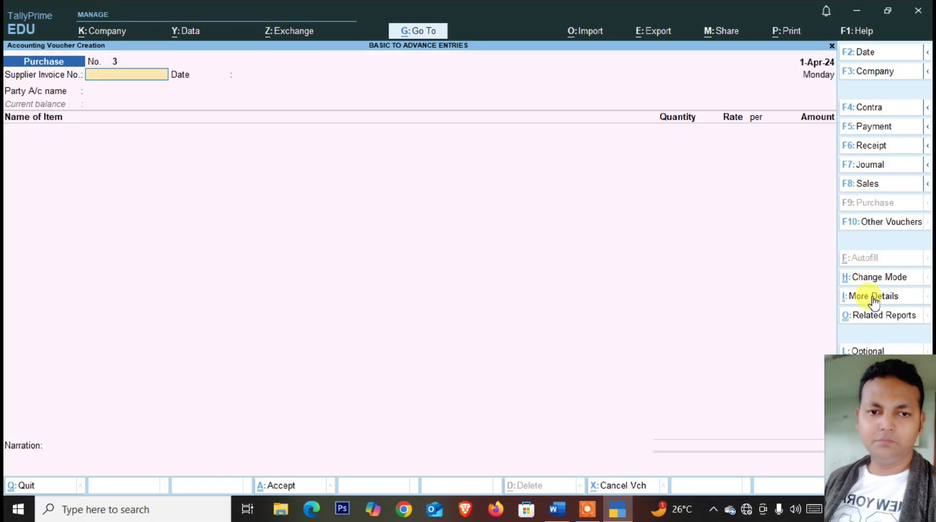
key("ctrl+h")
key("Down")
key("Down")
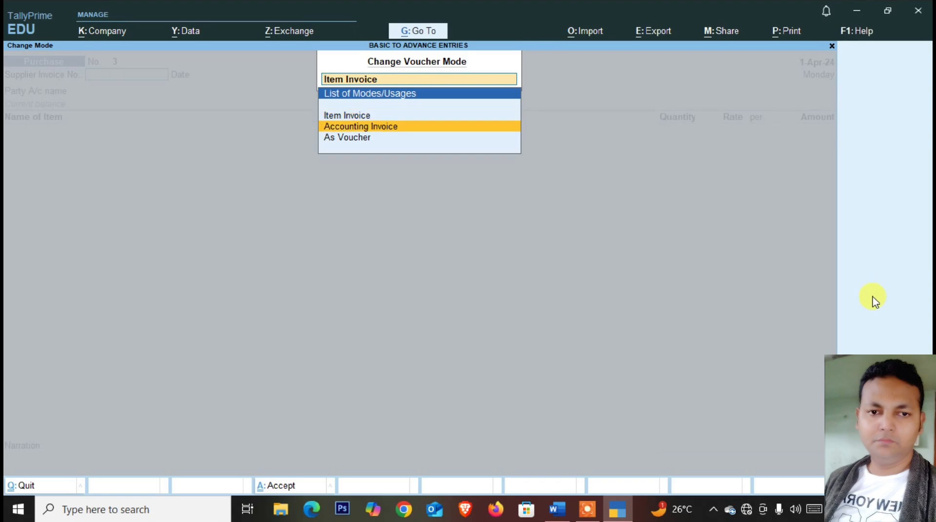
key("Return")
key("Return")
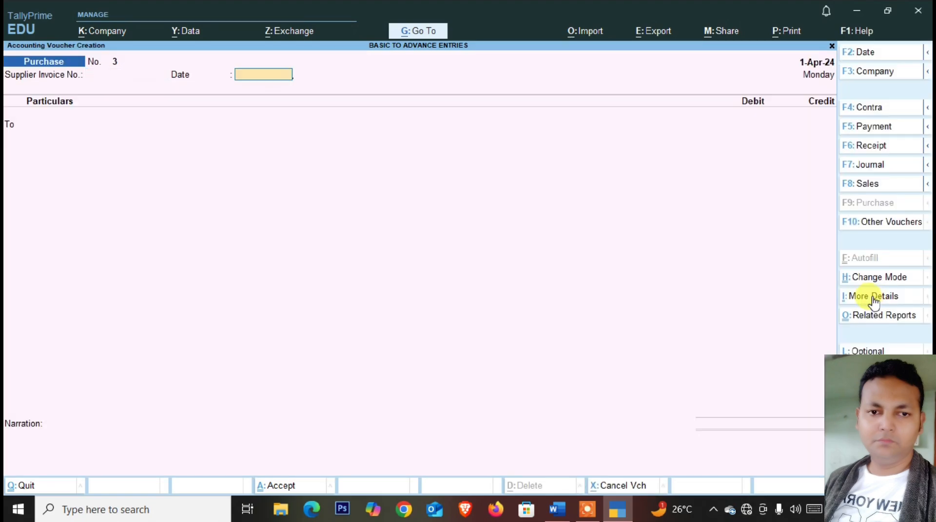
key("Return")
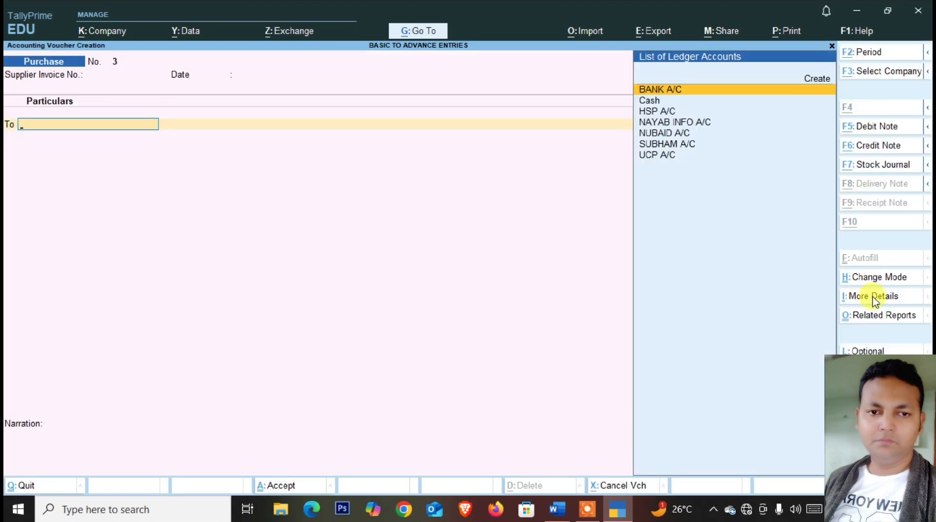
Create the ledger for entry 19's supplier under Sundry Creditors and leave the receipt, order and import details blank
key("alt+c")
type("SANIA A/.C")
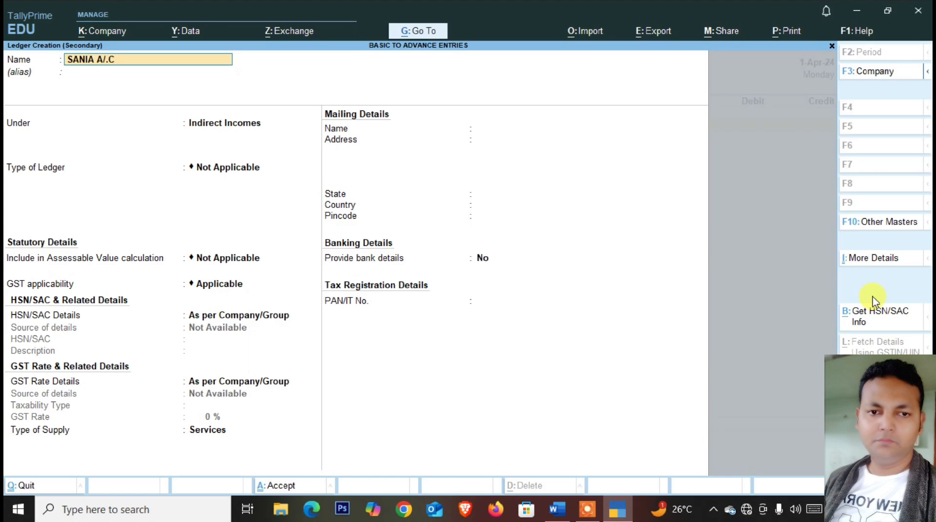
key("Return")
type("SUN")
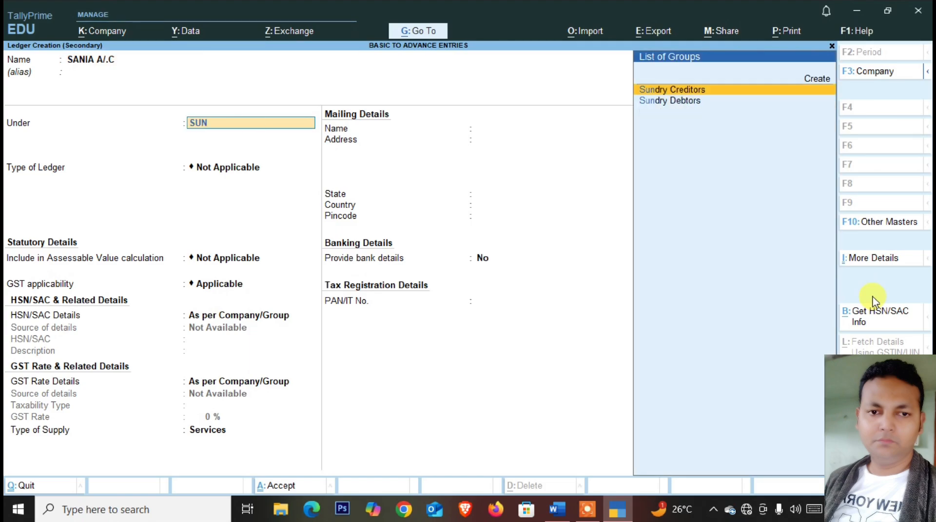
key("Return")
key("ctrl+a")
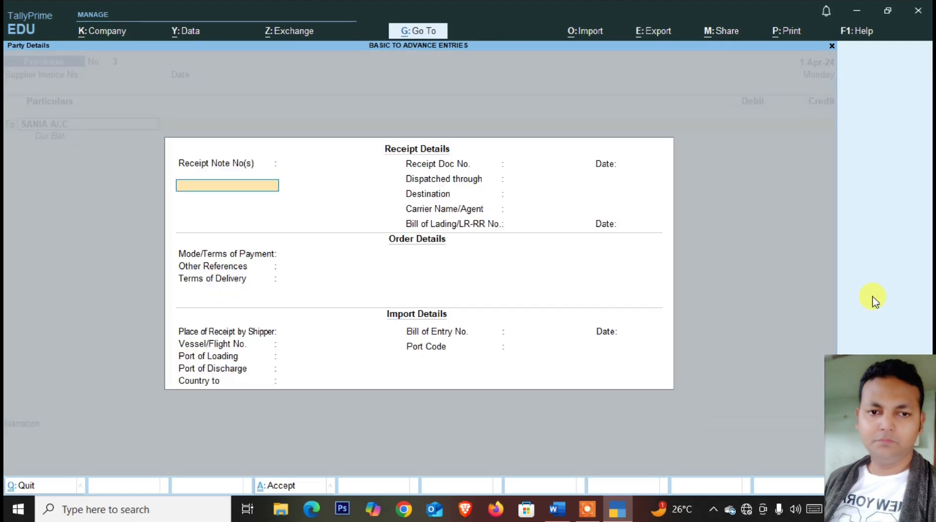
key("ctrl+a")
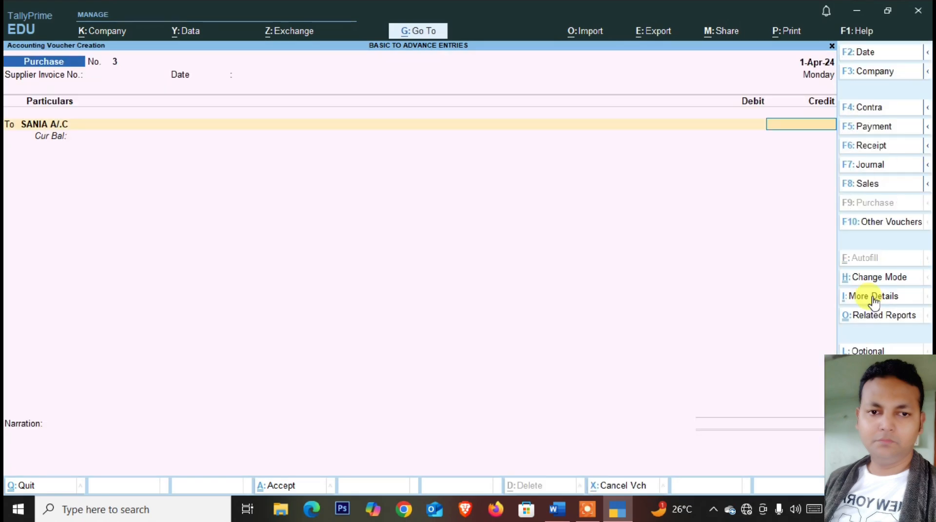
Check entry 19's amount in Word and credit the supplier with 1500 as New Ref 3 in the purchase voucher
key("alt+Tab")
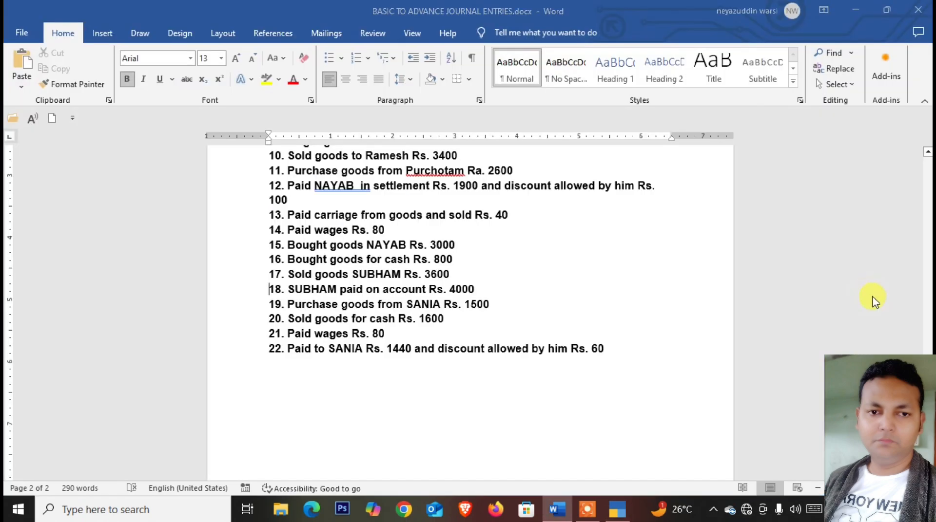
key("alt+Tab")
type("1500")
key("Return")
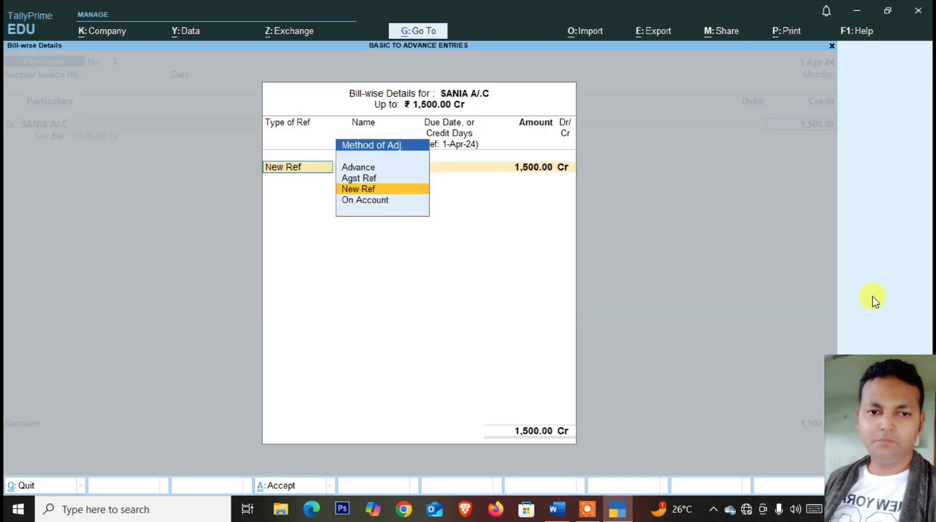
key("Return")
key("Return")
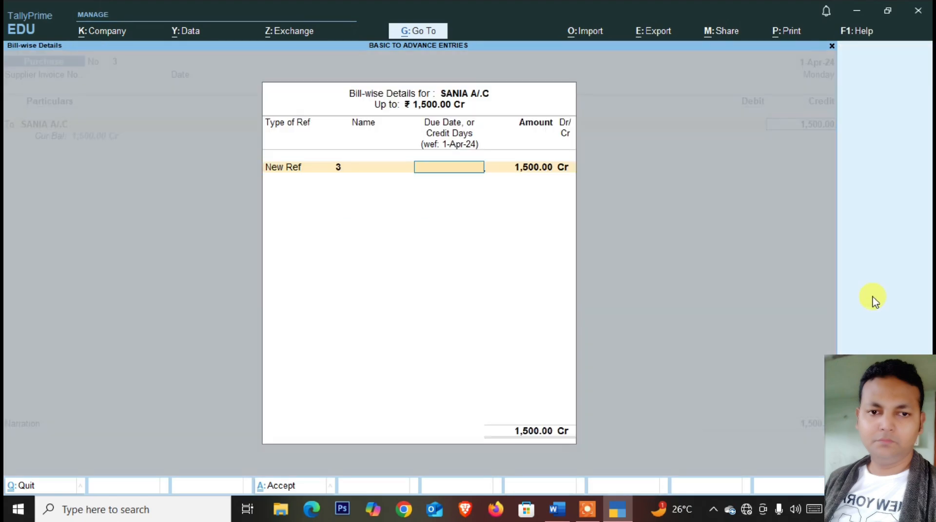
key("Return")
key("Return")
Debit PURCHASE A/C with 1,500.00 without allocating inventory items and save the purchase voucher without a narration
key("Return")
key("Return")
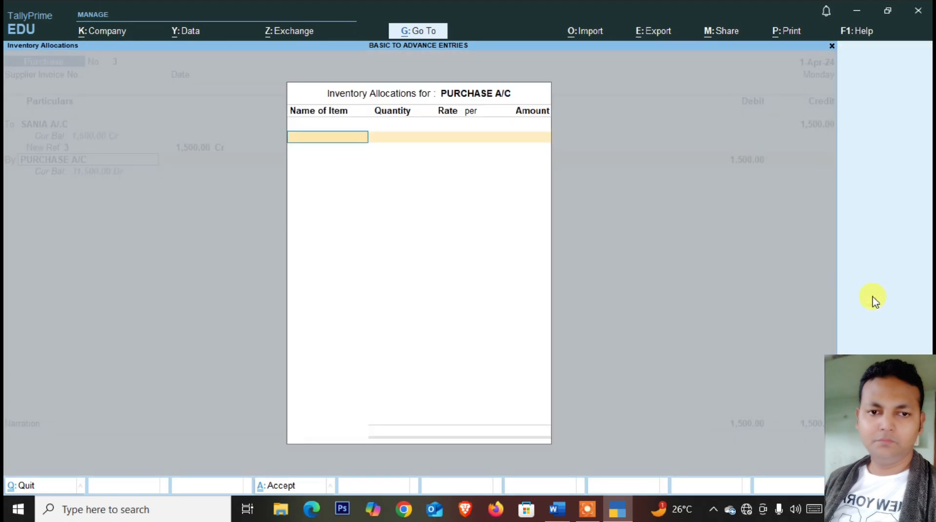
key("Return")
key("Return")
key("Return")
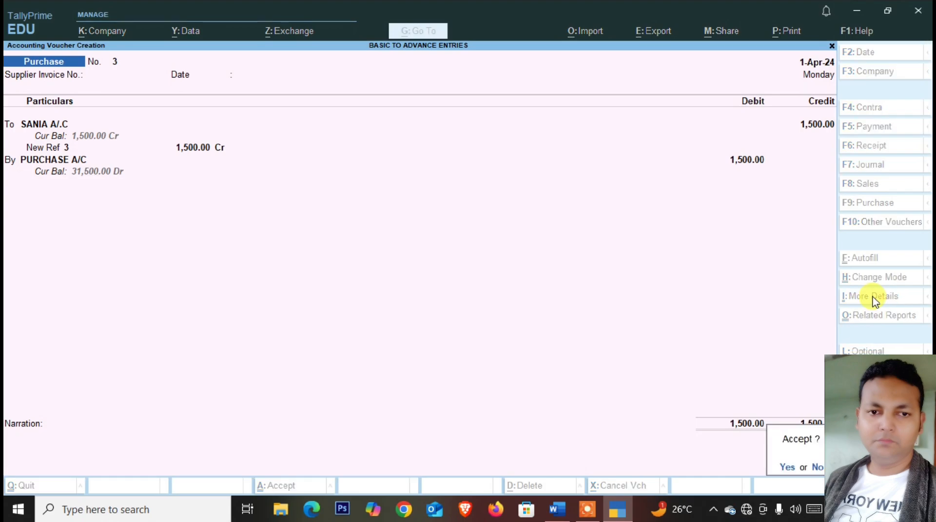
key("Return")
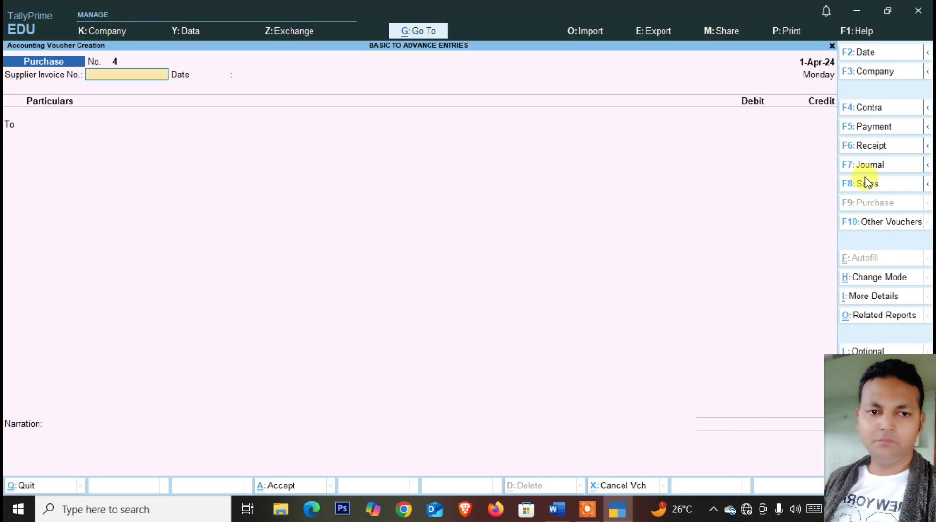
Start a payment voucher and debit the supplier from entry 22 with 1,500, adjusted as Agst Ref against bill 3
left_click(868, 128)
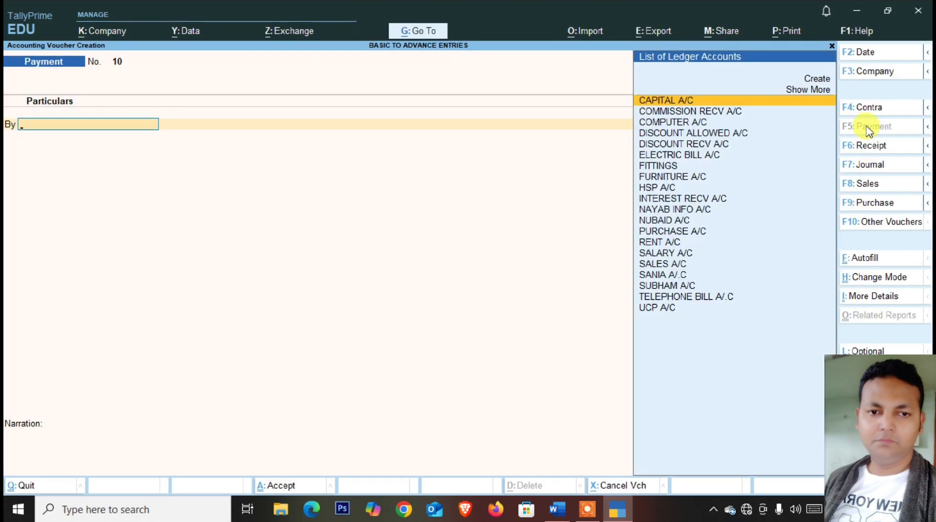
type("SA")
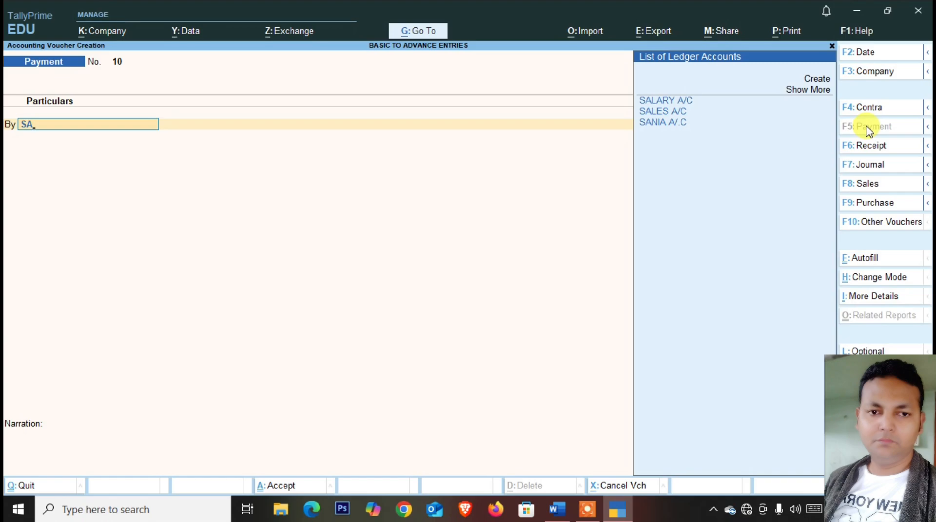
key("Down")
key("Down")
key("Return")
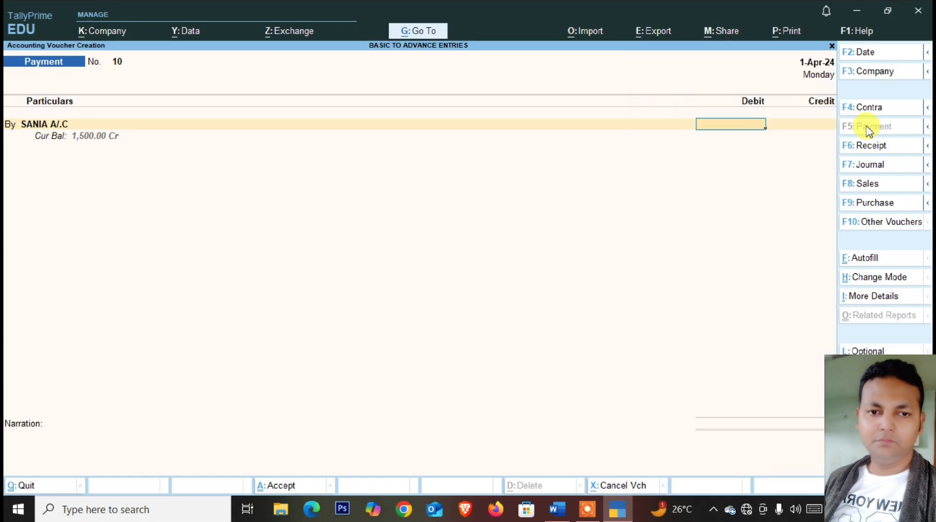
type("1,500")
key("Return")
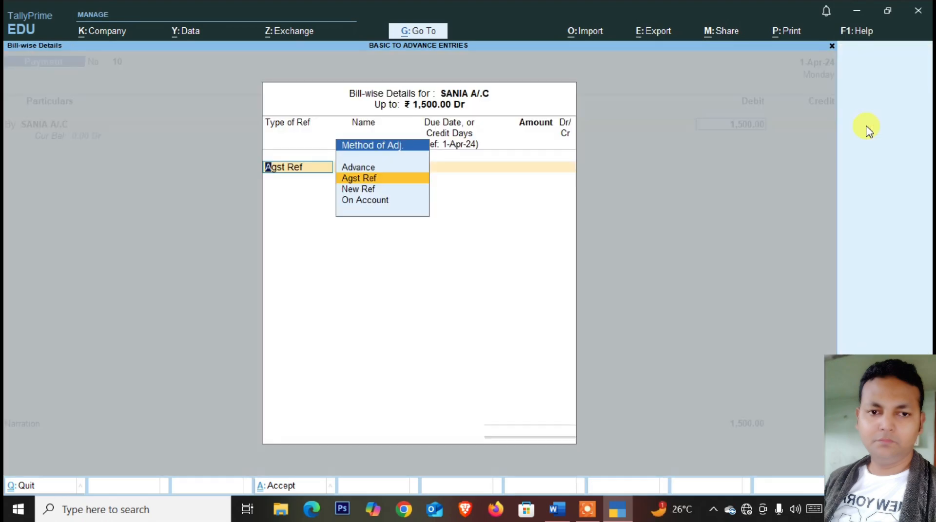
key("Return")
key("Return")
key("Return")
key("Return")
key("Return")
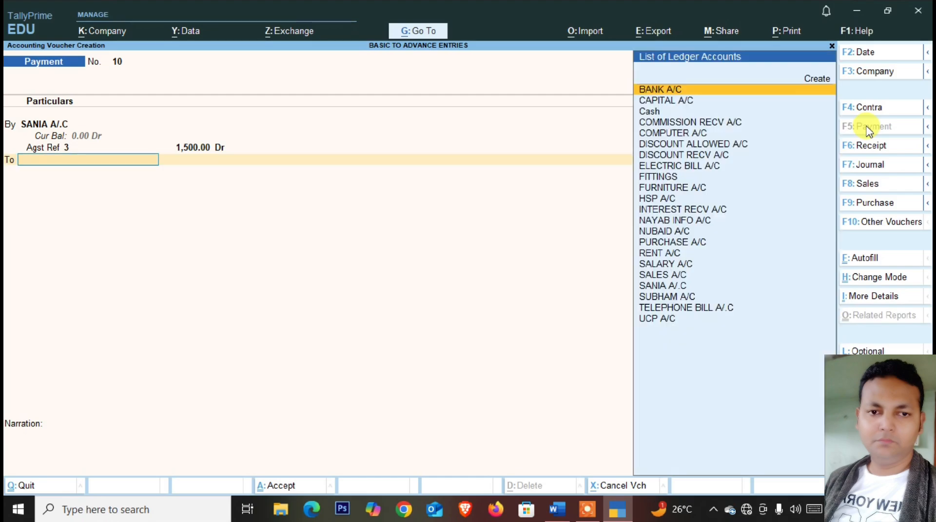
Check entry 22's amounts in Word and credit Cash with 1,440 in the payment voucher
key("alt+Tab")
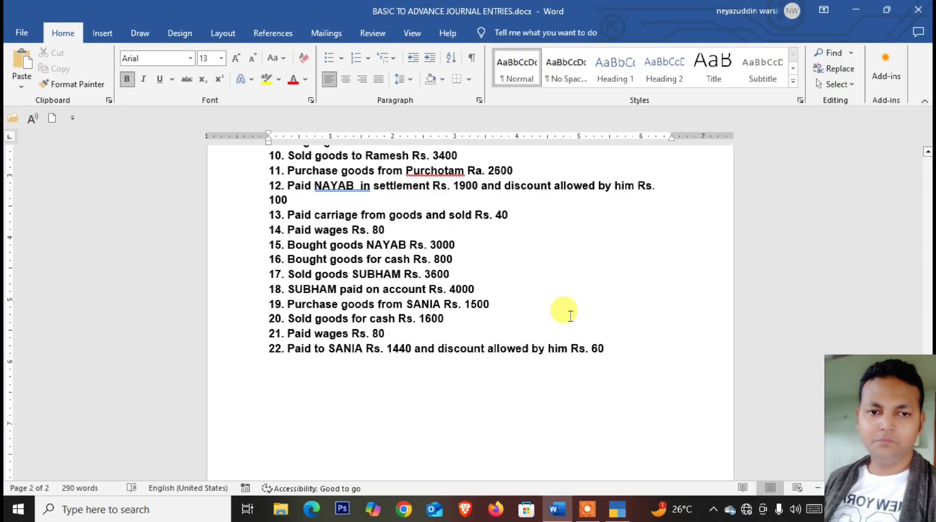
key("alt+Tab")
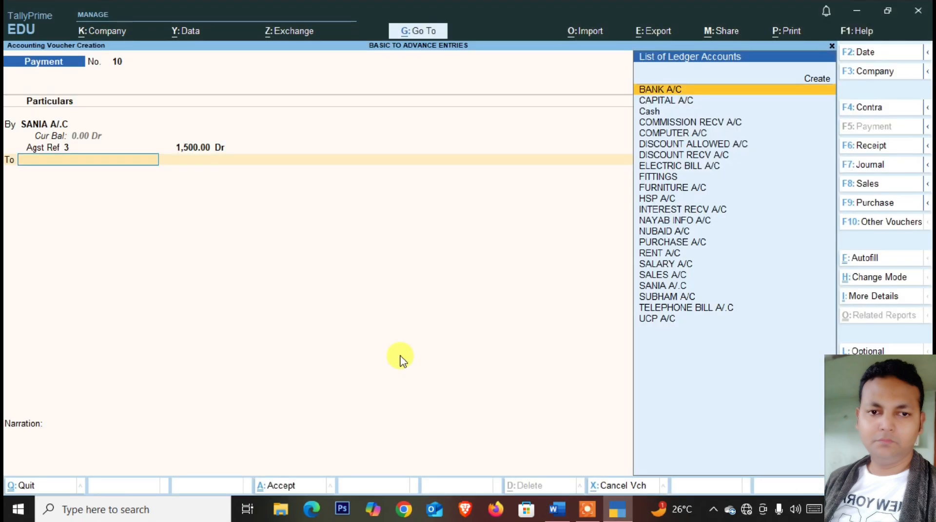
type("CA")
key("Down")
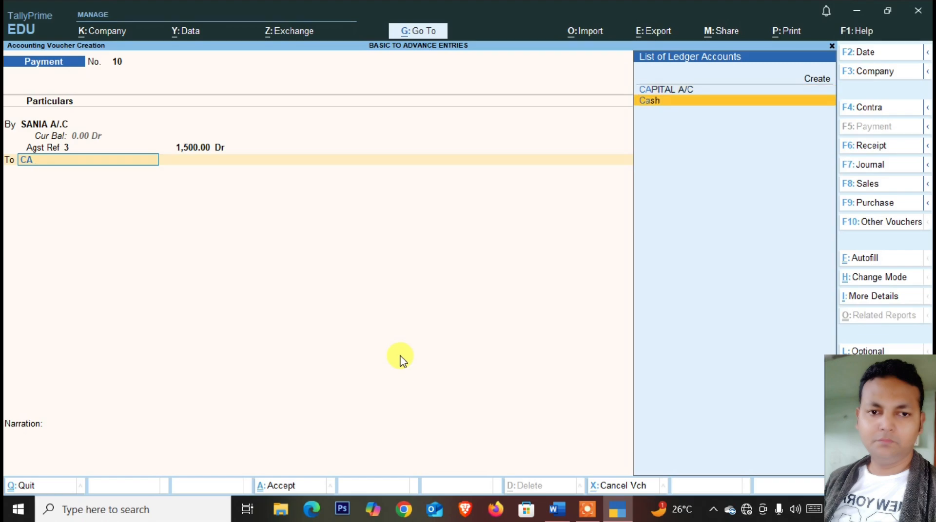
key("Return")
type("1,44")
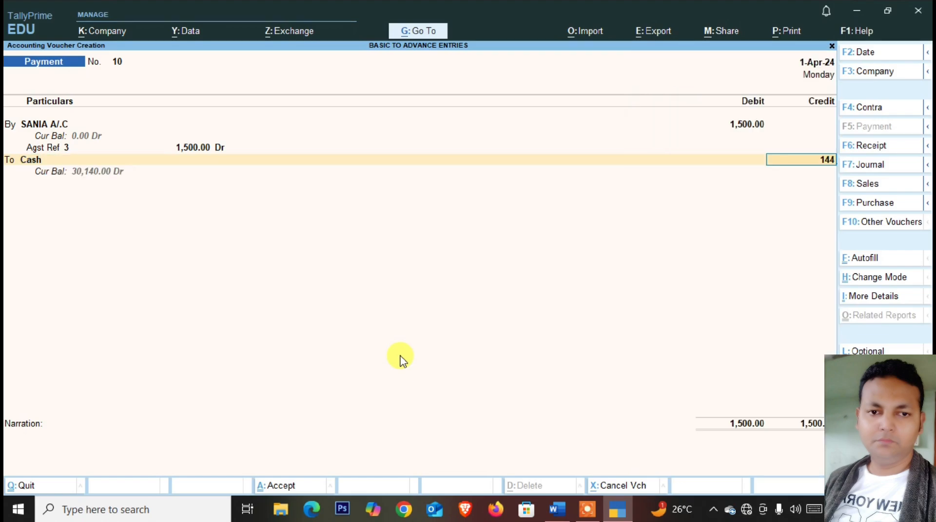
type("0")
key("Return")
key("Return")
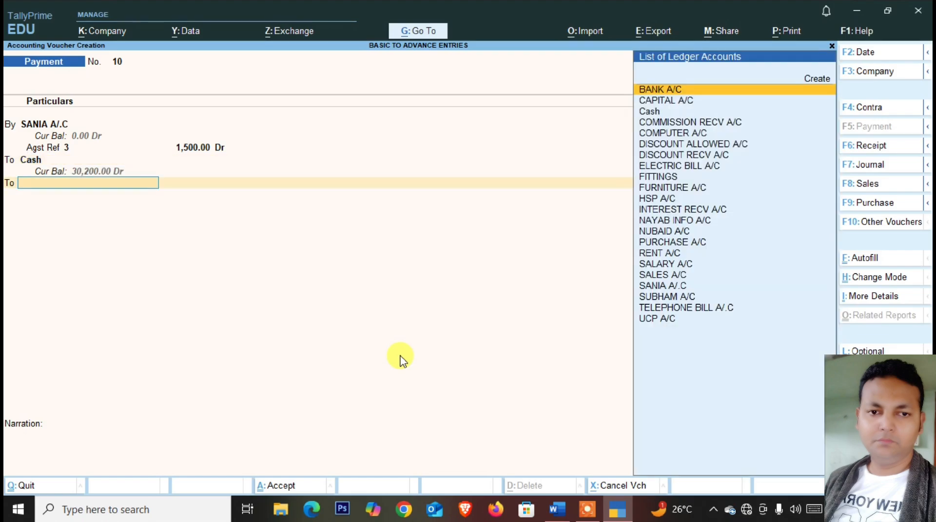
Credit DISCOUNT RECV A/C with 60.00 and save the payment voucher without a narration
type("DI")
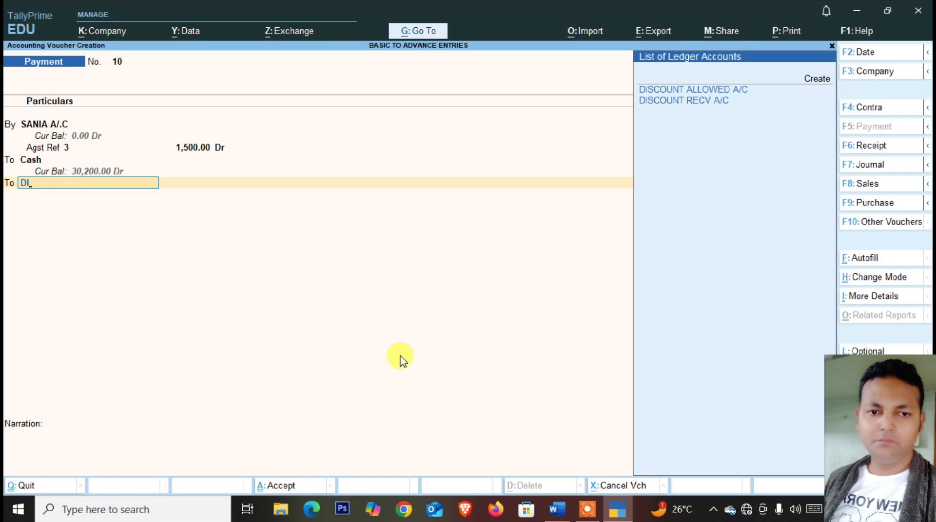
key("Down")
key("Return")
key("Return")
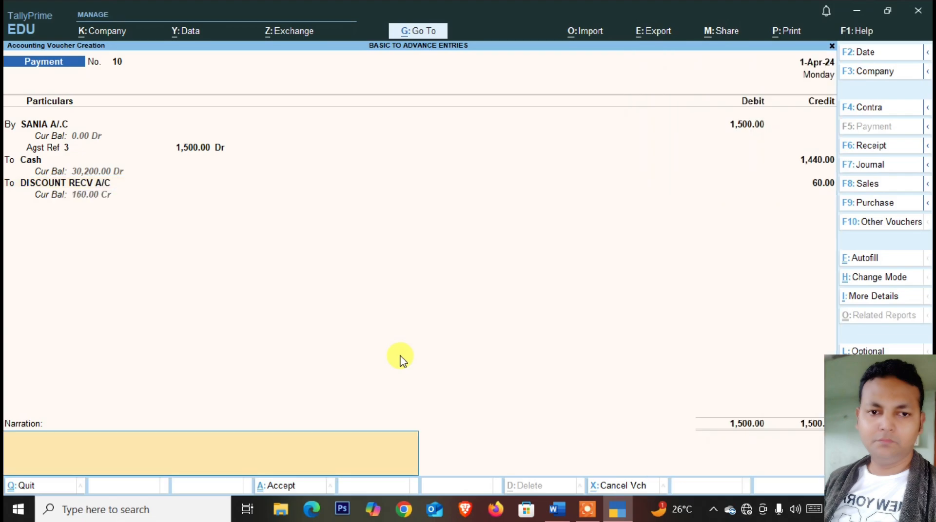
key("Return")
key("Return")
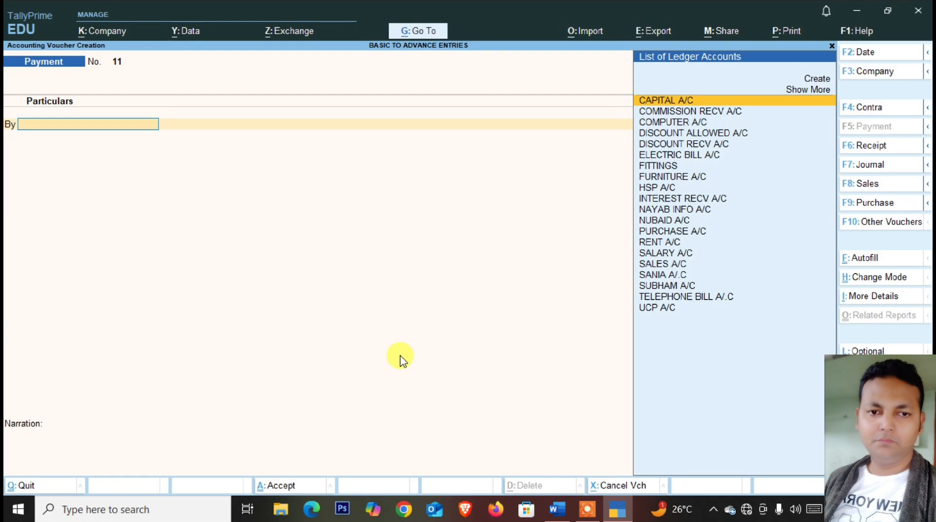
Leave voucher entry and examine the vouchers recorded for 1-Apr-24 in the Day Book
key("Escape")
key("Return")
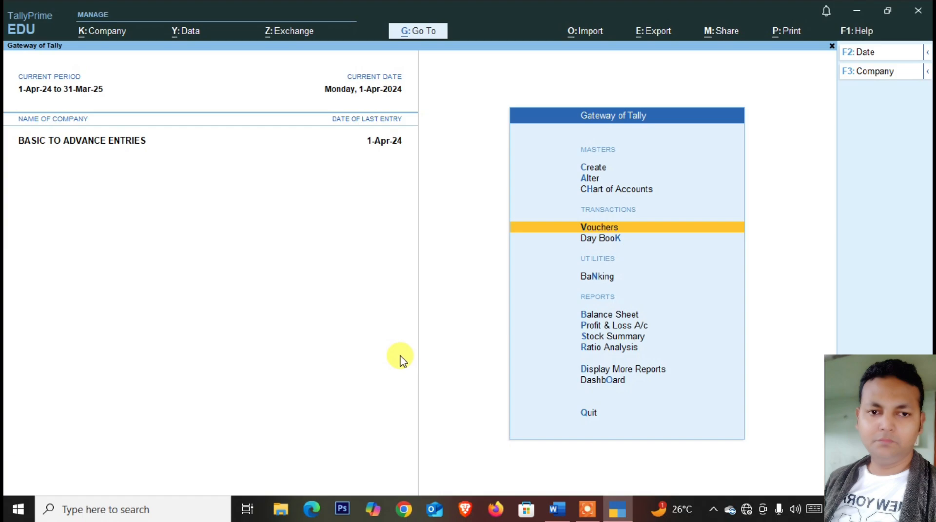
key("k")
key("Down")
key("Down")
key("Down")
key("Down")
key("Down")
key("Down")
key("Down")
key("Down")
key("Down")
key("Down")
key("Down")
key("Down")
key("Down")
key("Down")
key("Down")
key("Down")
key("Down")
key("Down")
key("Down")
key("Down")
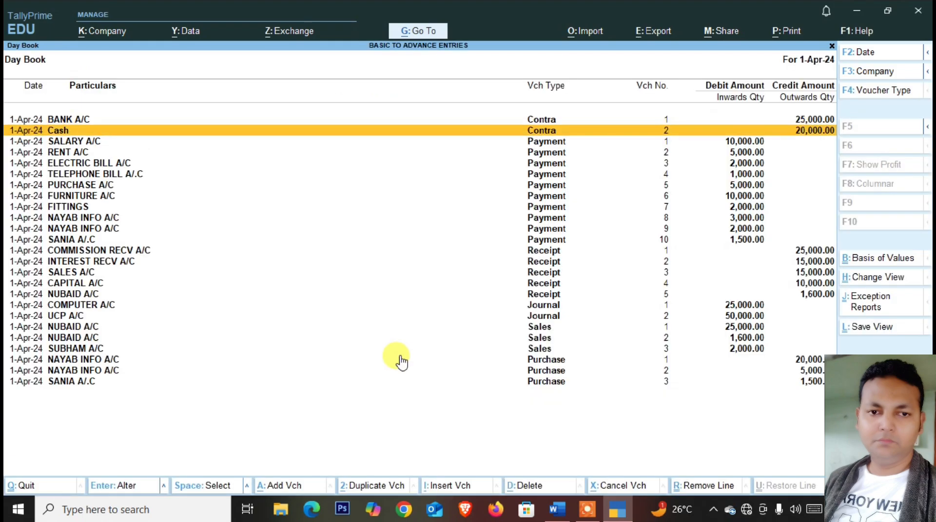
key("Up")
key("Up")
key("Up")
key("Up")
key("Up")
key("Up")
key("Up")
key("Up")
key("Up")
key("Up")
key("Up")
key("Up")
key("Up")
key("Up")
key("Up")
key("Up")
key("Up")
key("Up")
key("Up")
key("Up")
key("Up")
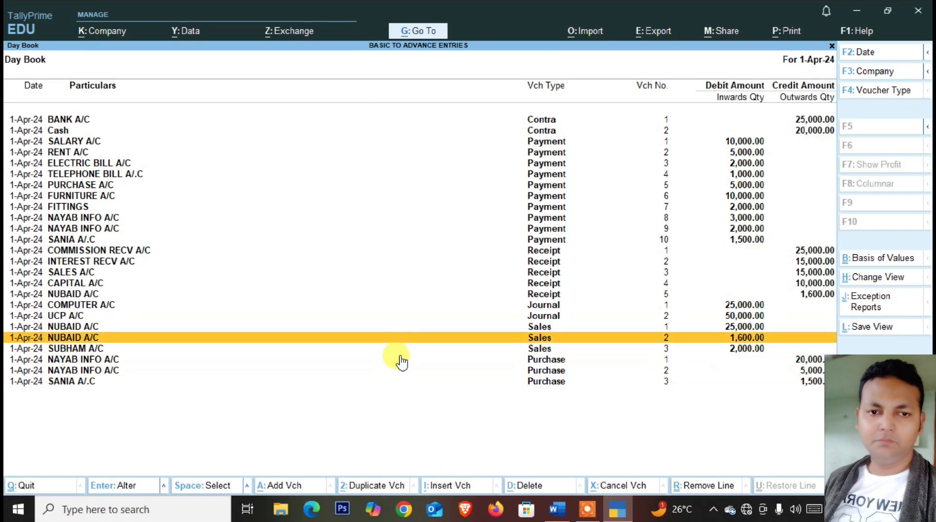
key("Escape")
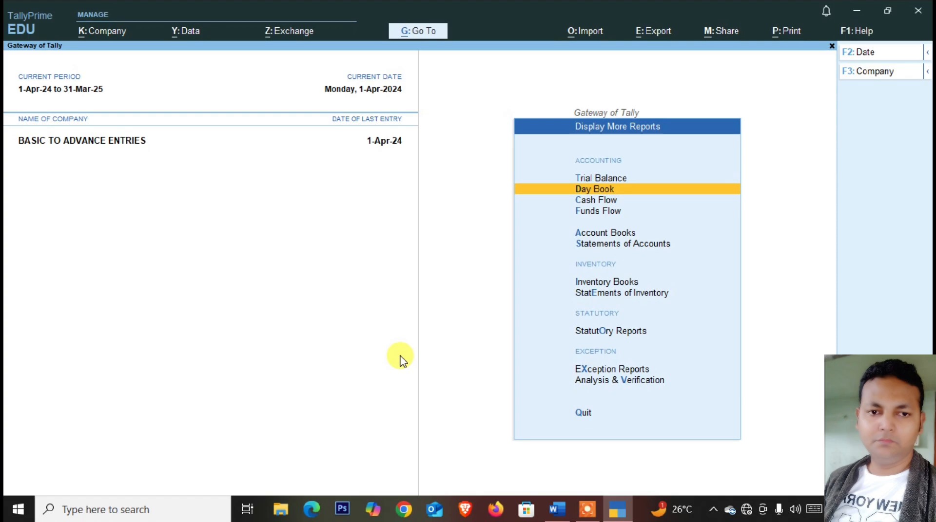
Open the ledger vouchers report for NAYAB INFO A/C from the account books
key("Down")
key("Down")
key("Down")
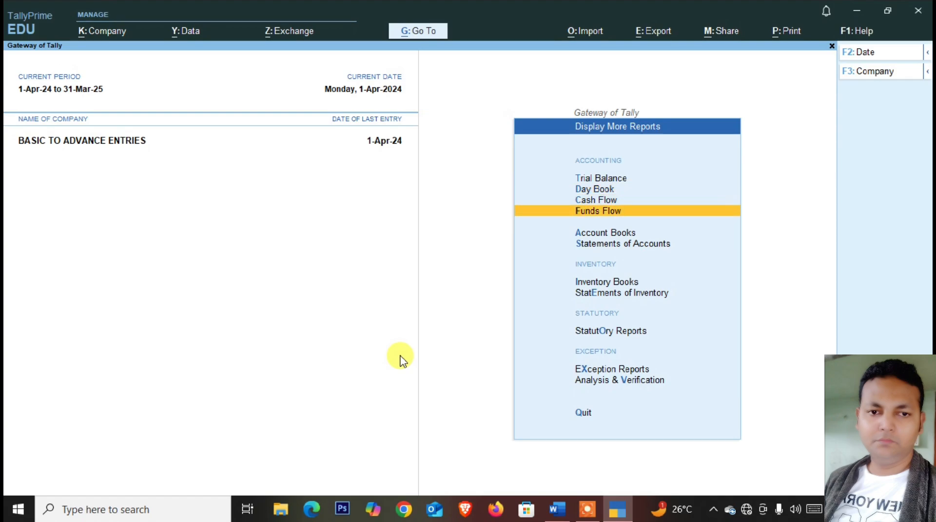
key("Return")
key("Down")
key("Return")
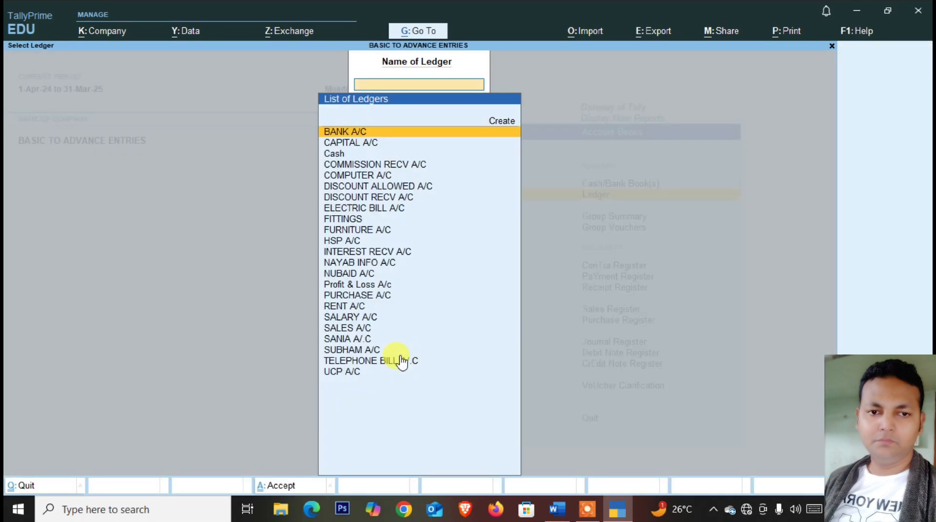
type("NAY")
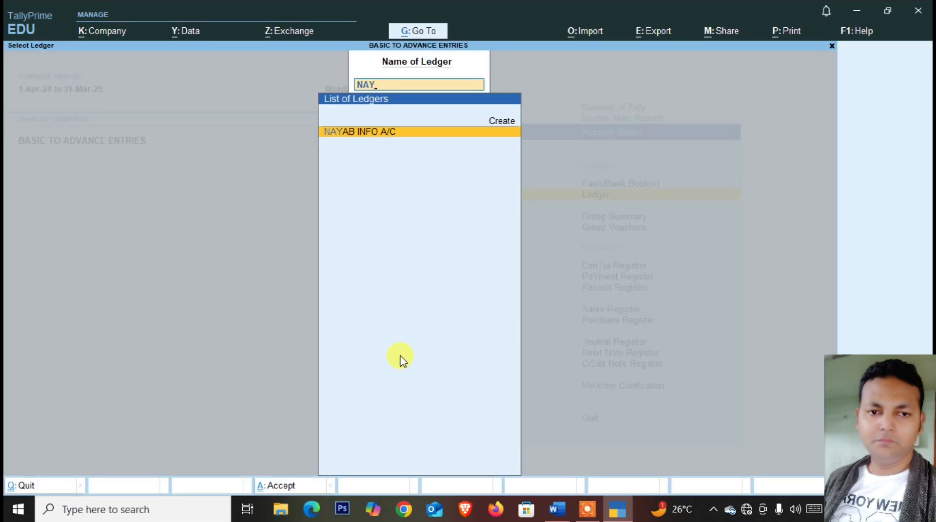
key("Return")
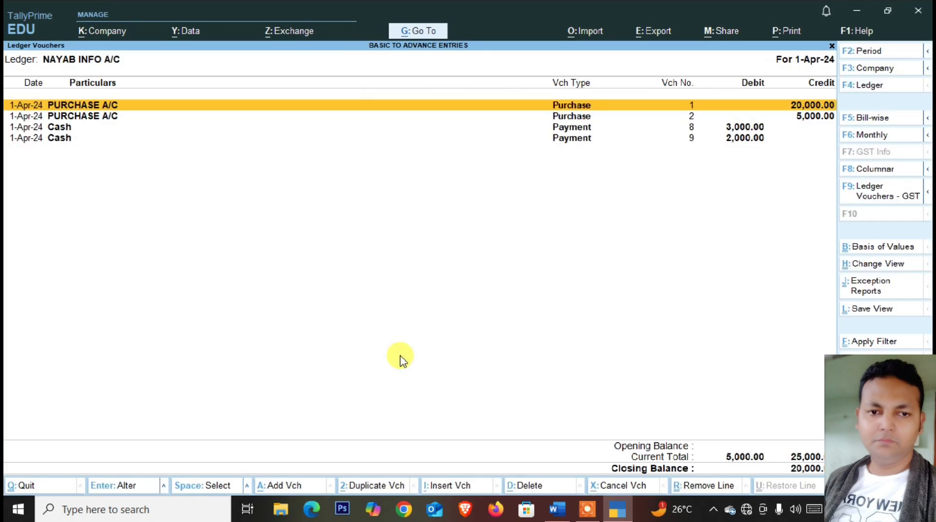
Show the NAYAB INFO A/C ledger in detailed form, examine its voucher entries, and close the report
key("alt+F5")
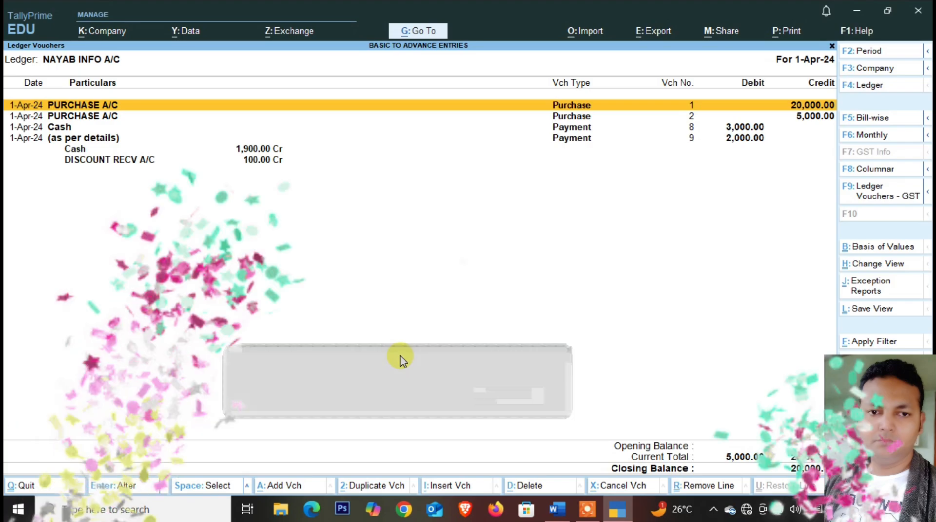
key("Down")
key("Down")
key("Down")
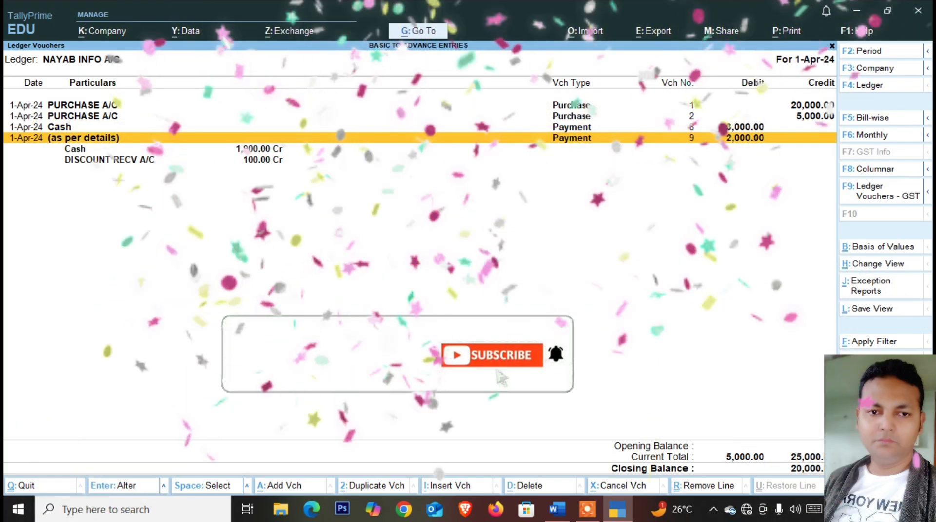
key("Down")
key("Escape")
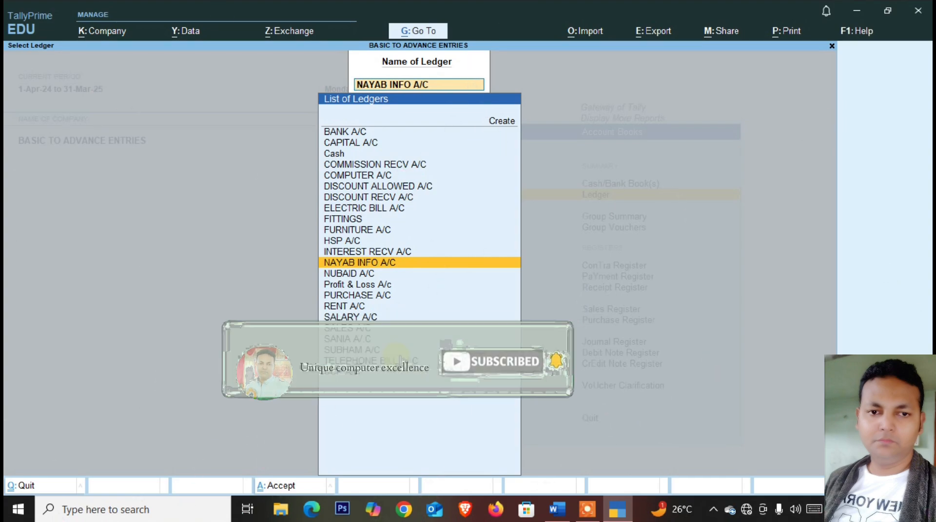
key("Escape")
key("Escape")
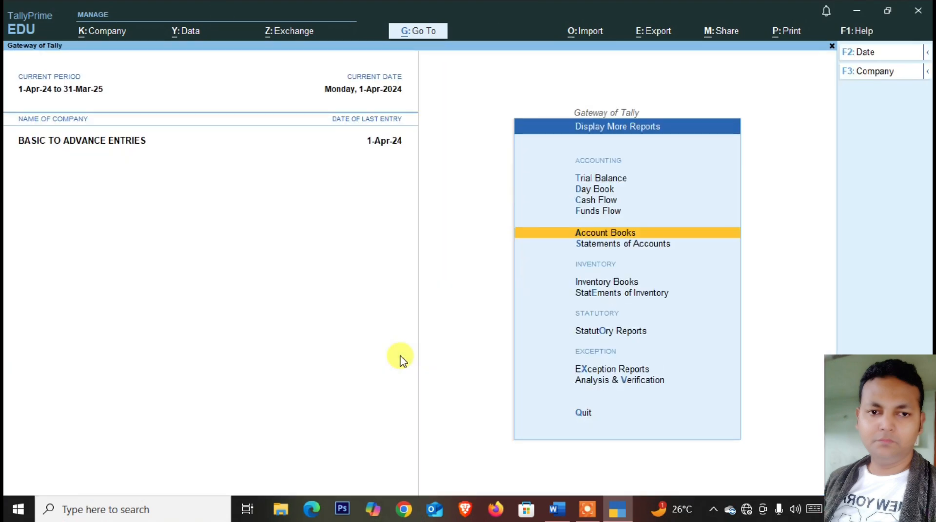
View the Balance Sheet in detailed form, examine its liabilities and assets, and close it
key("Escape")
key("Up")
key("Up")
key("Up")
key("Up")
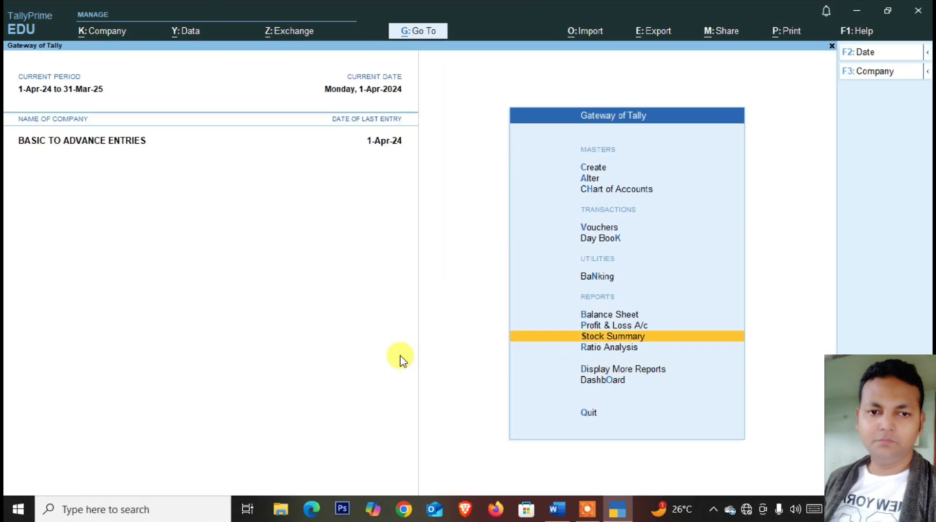
key("Return")
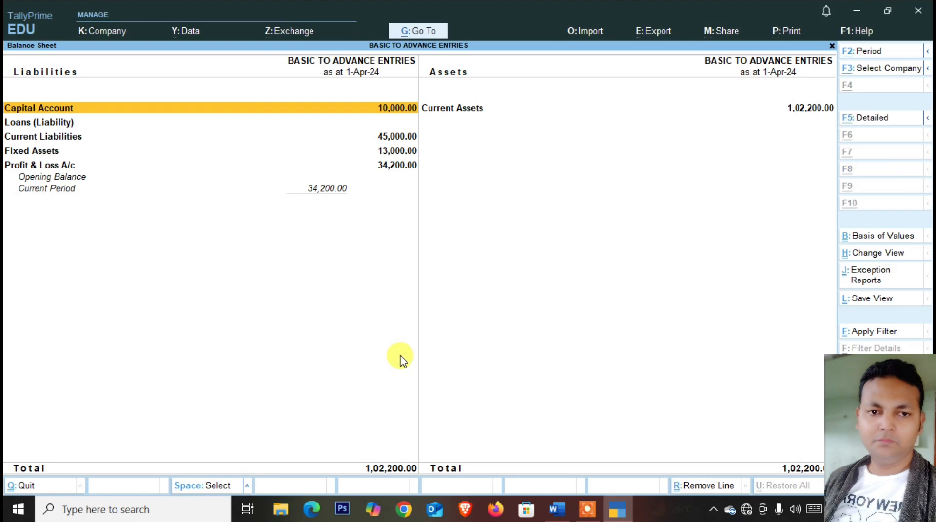
key("alt+F5")
key("Down")
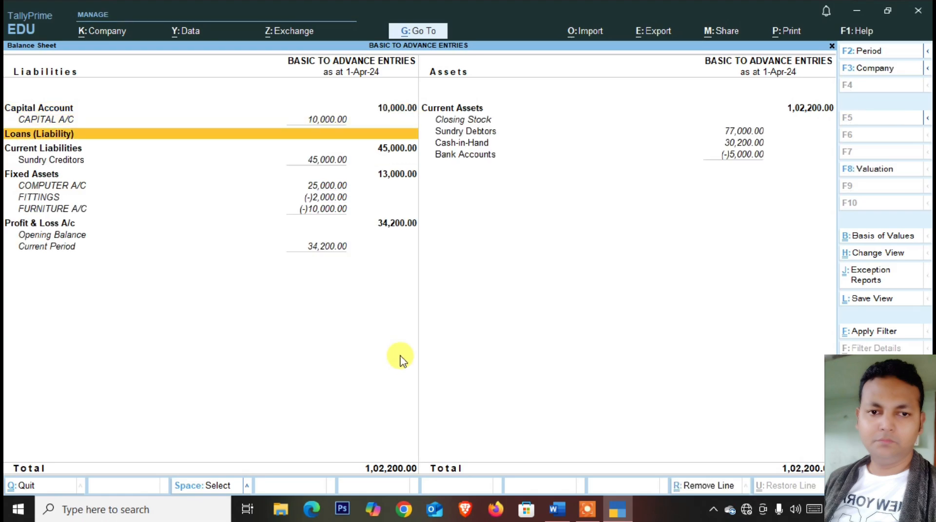
key("Escape")
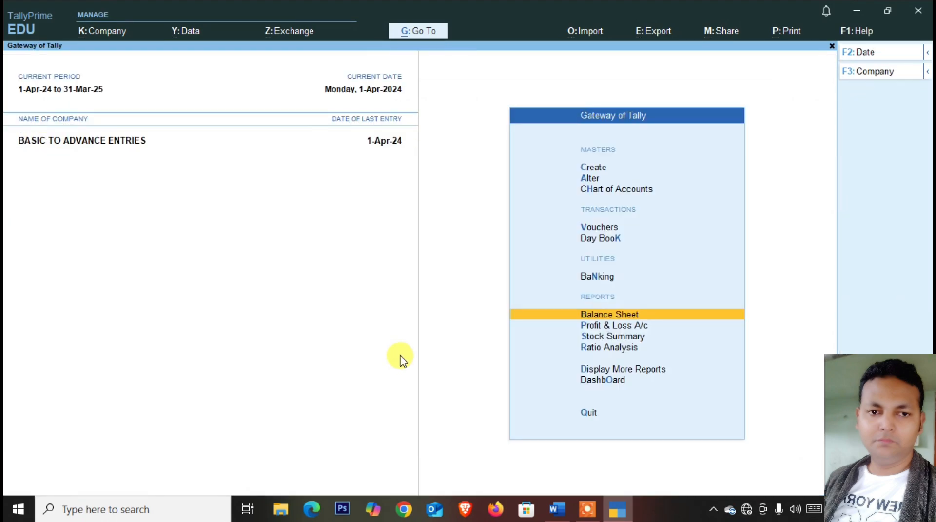
Open the Profit & Loss A/c and examine its income, expense and profit lines
key("Down")
key("Return")
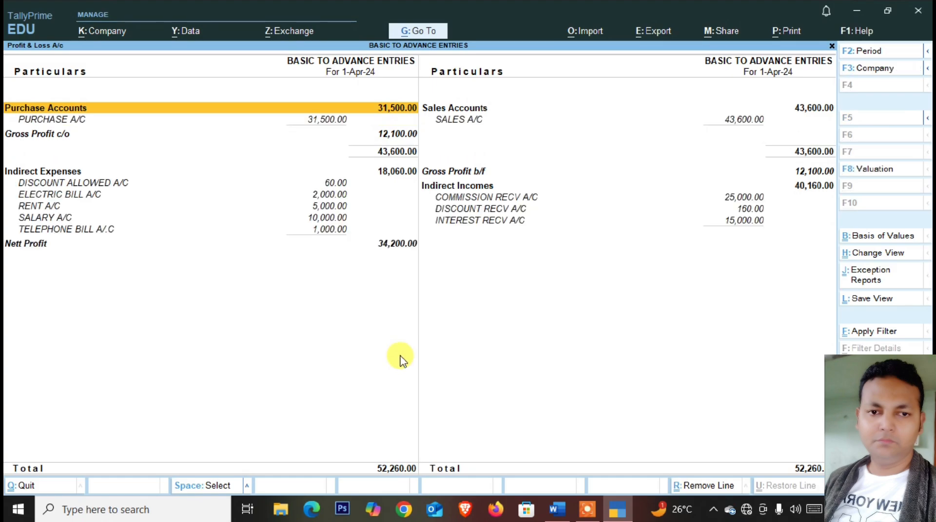
key("Down")
key("Down")
key("Down")
key("Down")
key("Down")
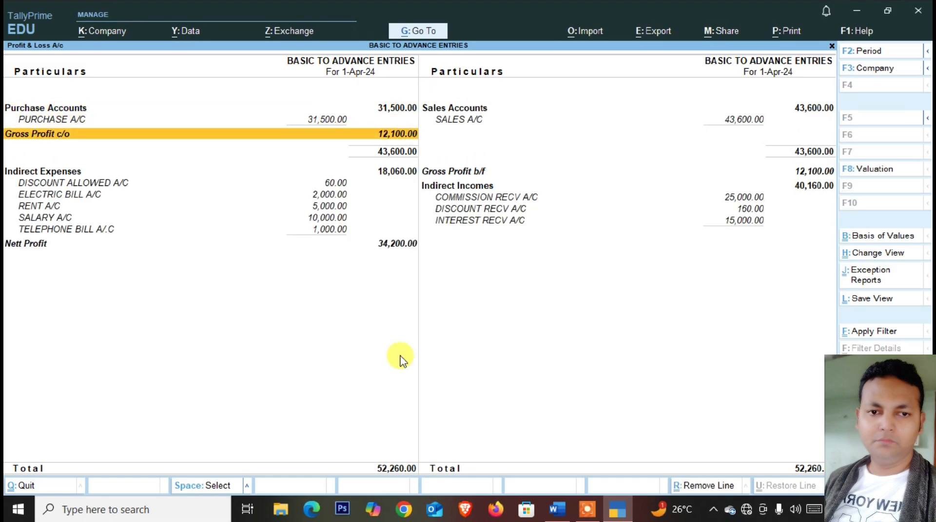